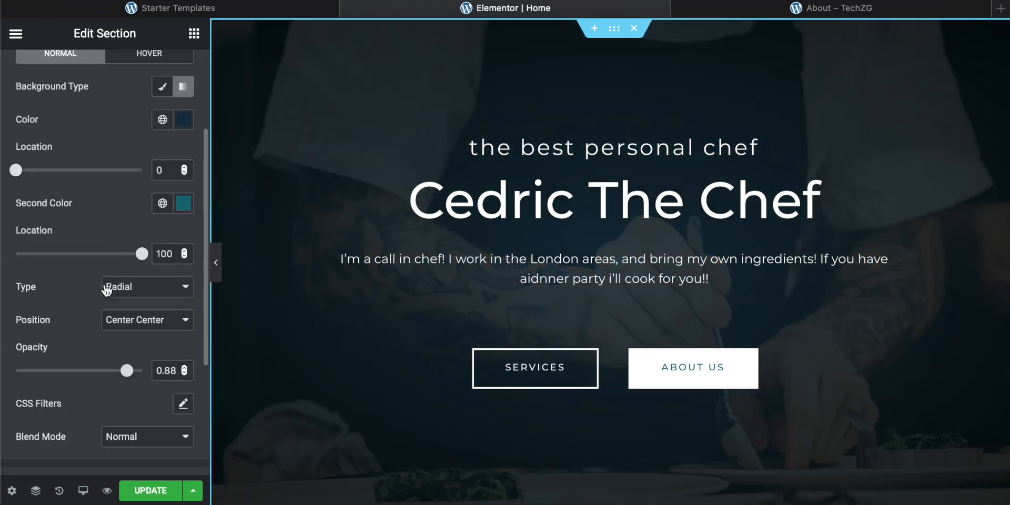
scroll(107, 289, down, 2)
drag(127, 315, 2, 327)
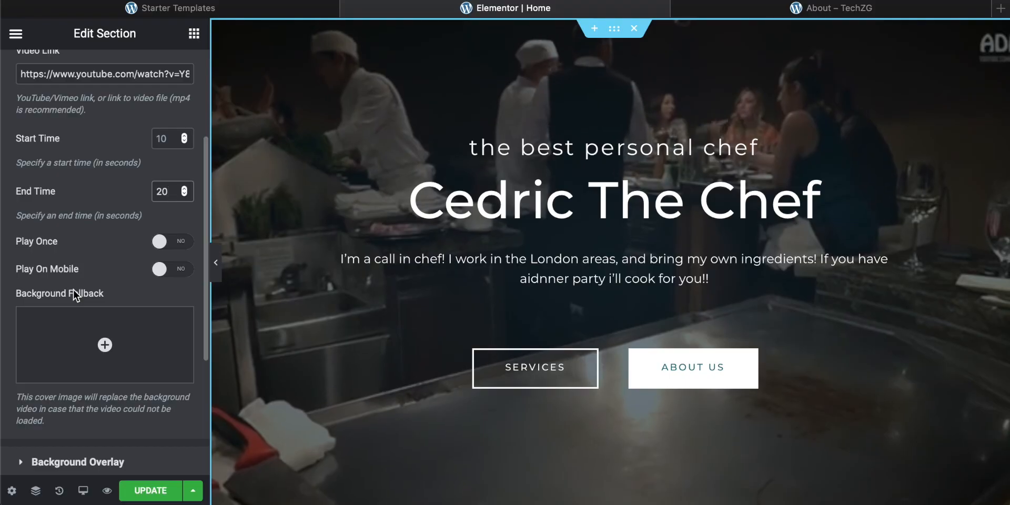
scroll(74, 289, down, 5)
click(79, 268)
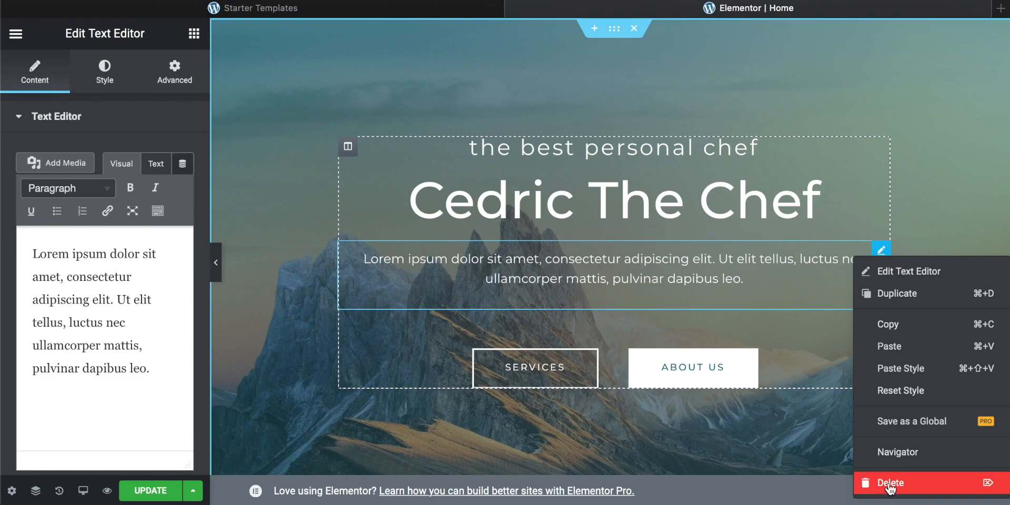
click(890, 482)
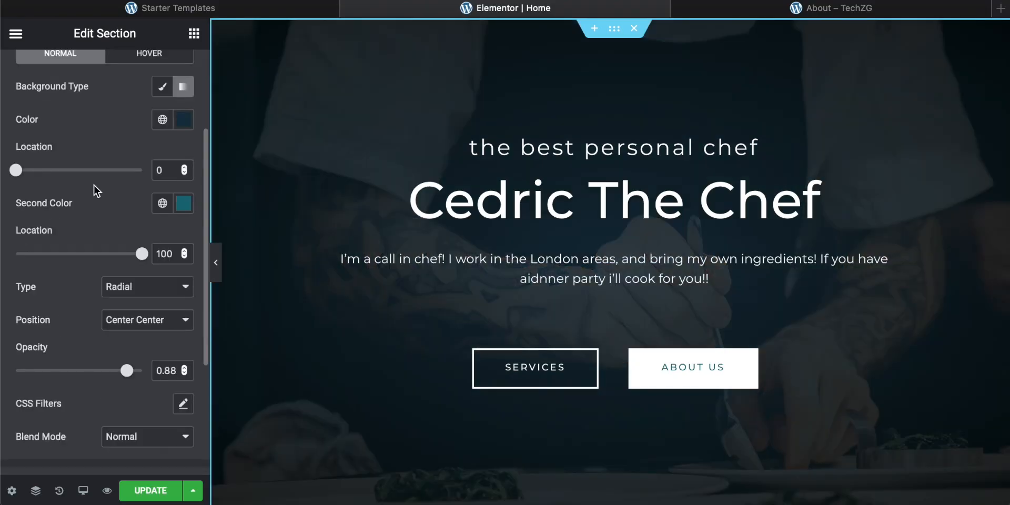
scroll(112, 289, down, 2)
drag(126, 315, 3, 328)
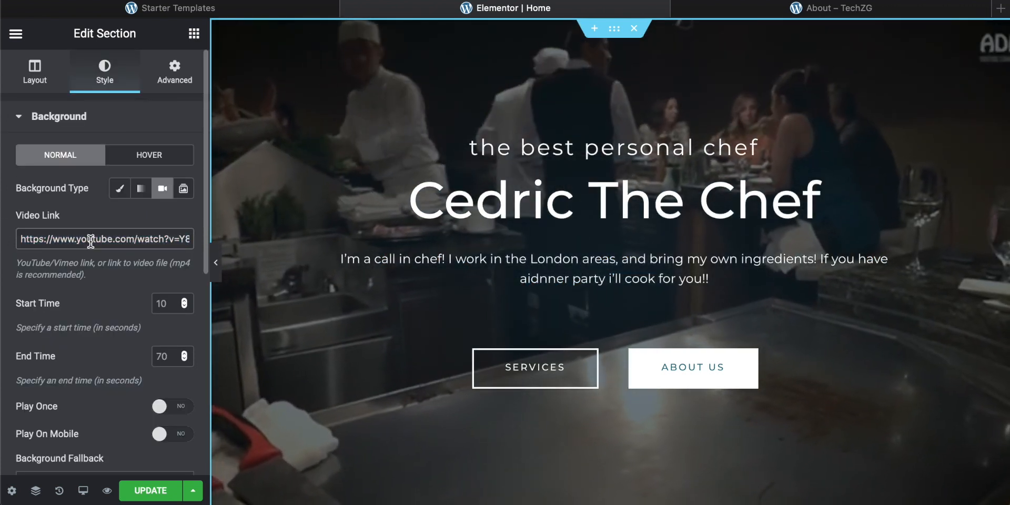
scroll(132, 279, down, 2)
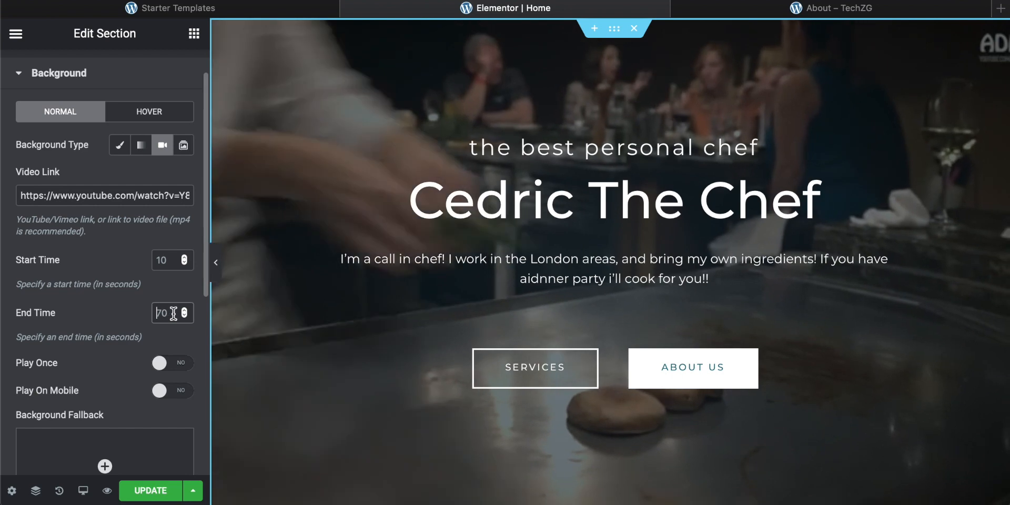
click(171, 313)
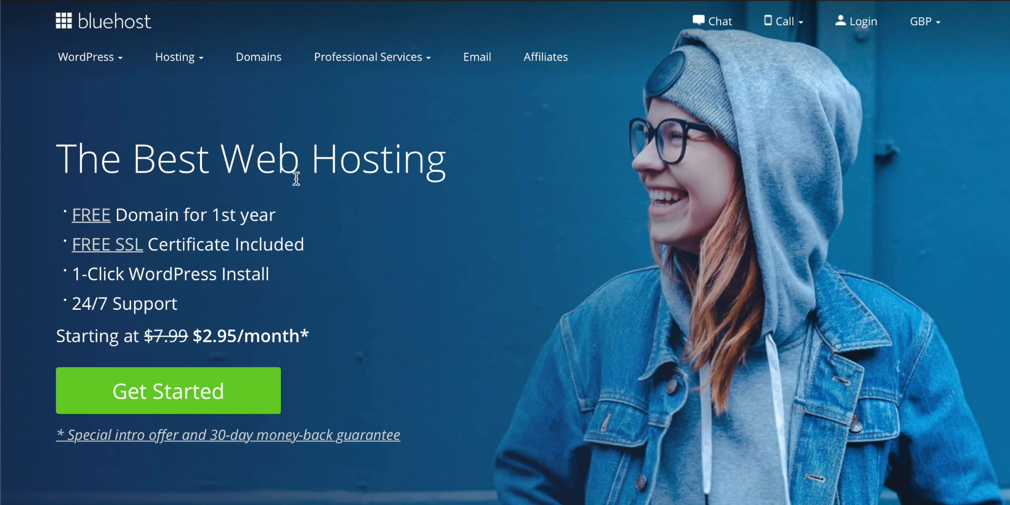
Step: Switch to the Bluehost homepage, review the hosting offer's features, and start the sign-up
drag(141, 154, 213, 153)
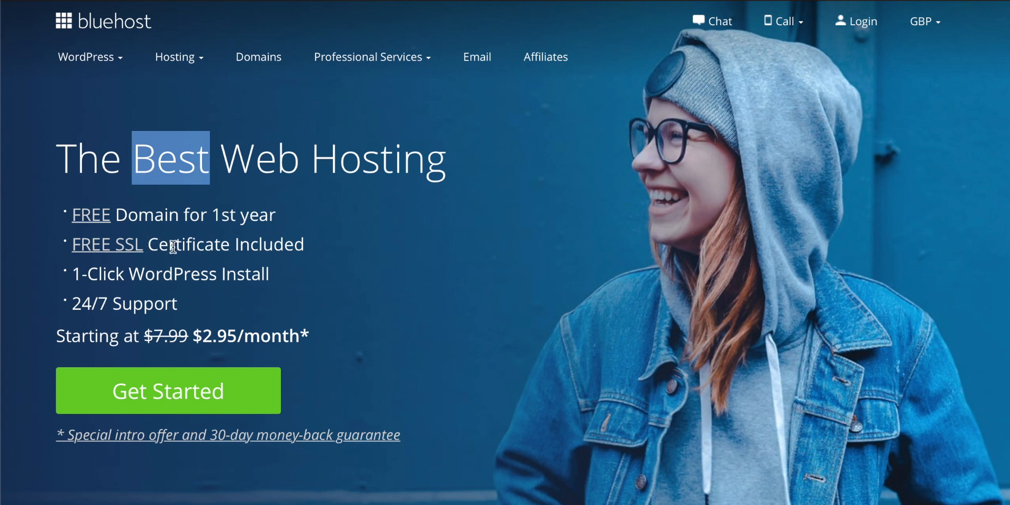
drag(270, 273, 85, 282)
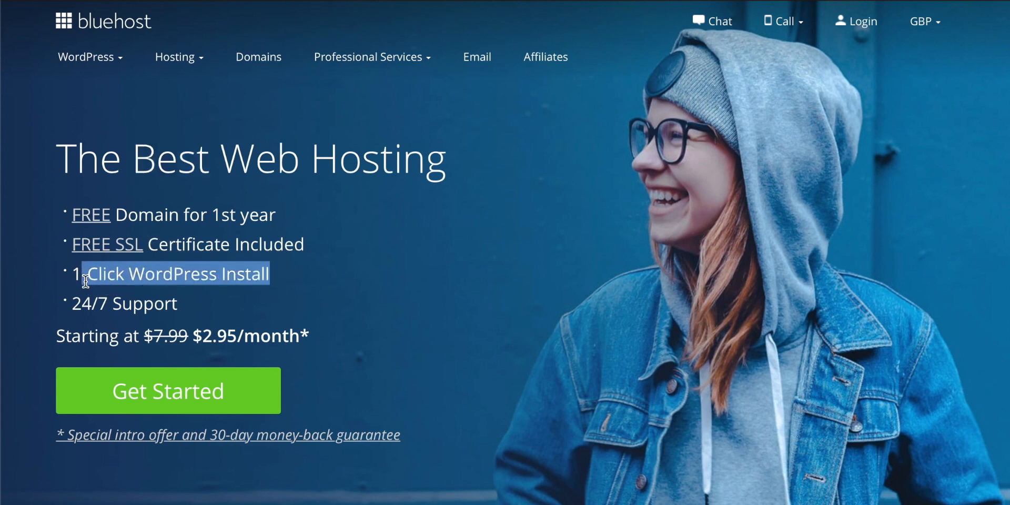
drag(164, 304, 76, 302)
mouse_move(799, 28)
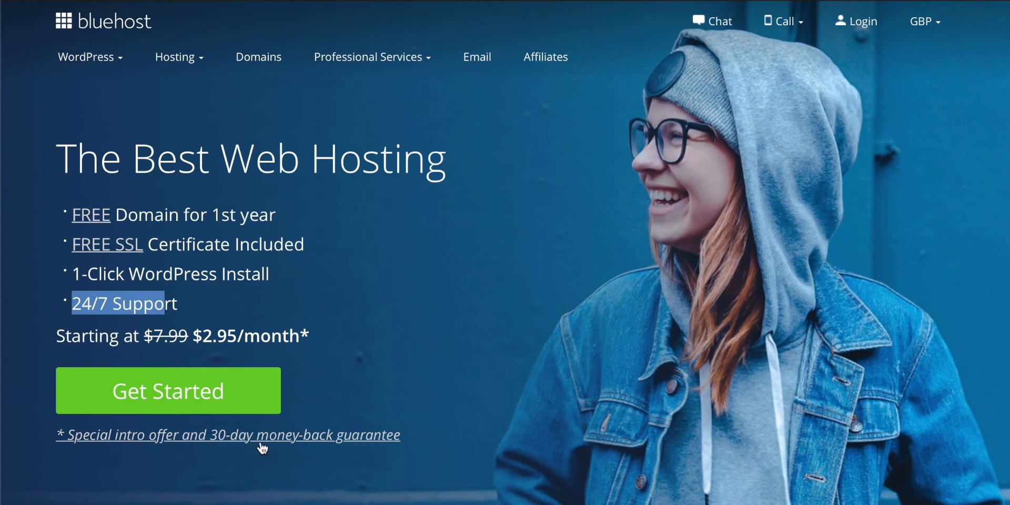
click(362, 378)
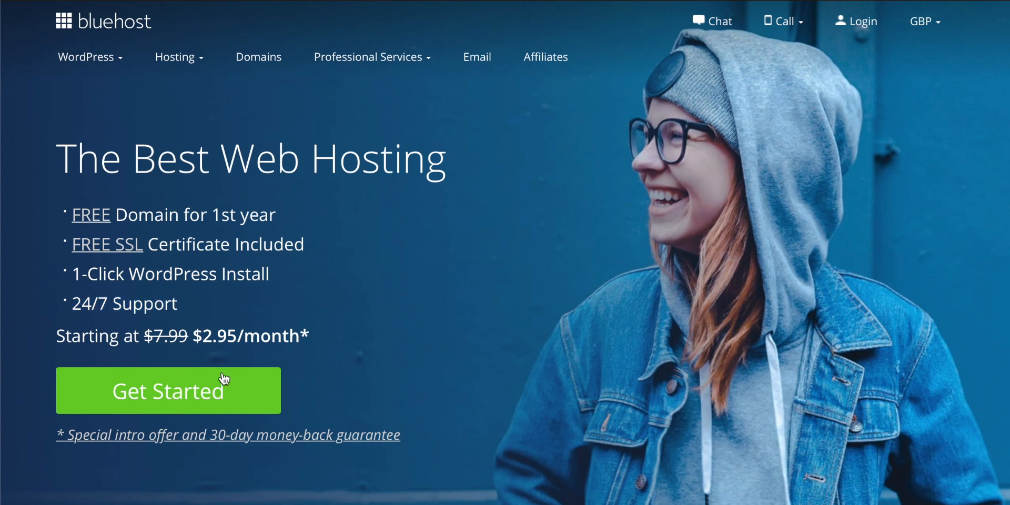
click(188, 397)
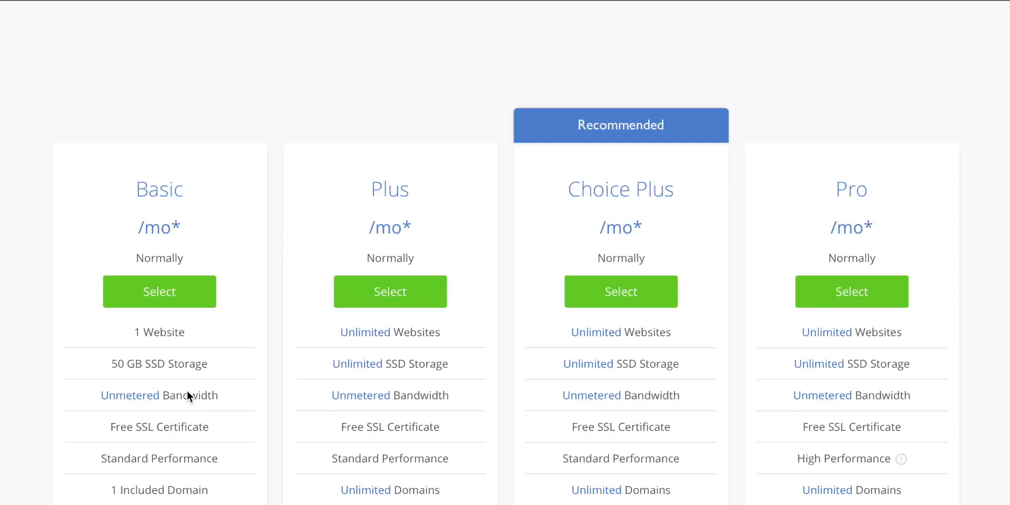
Step: Review the Basic plan's price and its website, storage and domain allowances
scroll(261, 325, down, 2)
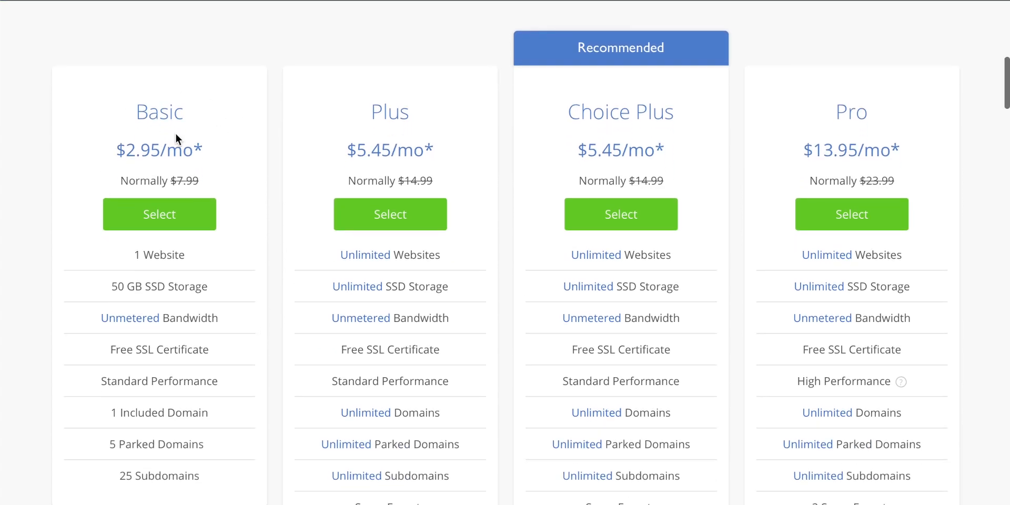
scroll(219, 242, down, 1)
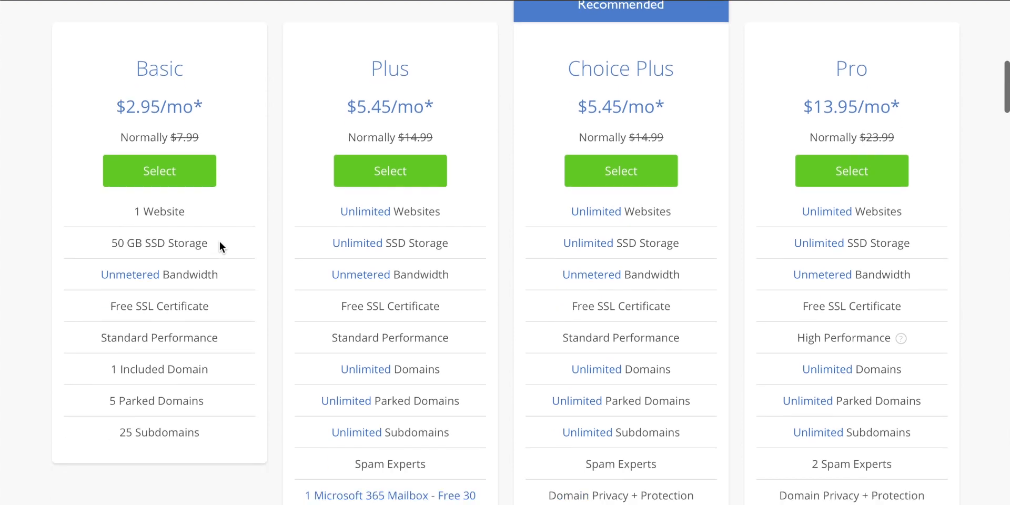
drag(181, 198, 126, 199)
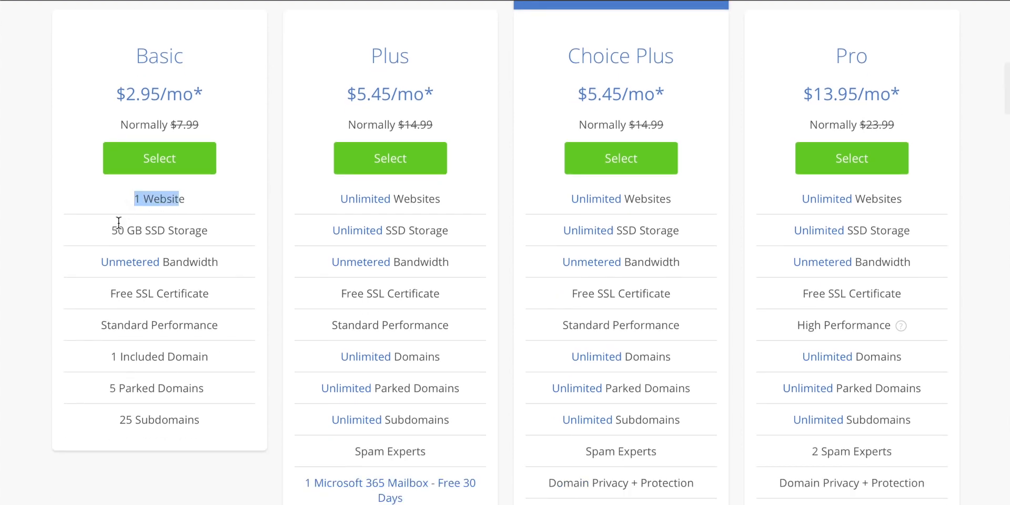
drag(116, 230, 186, 230)
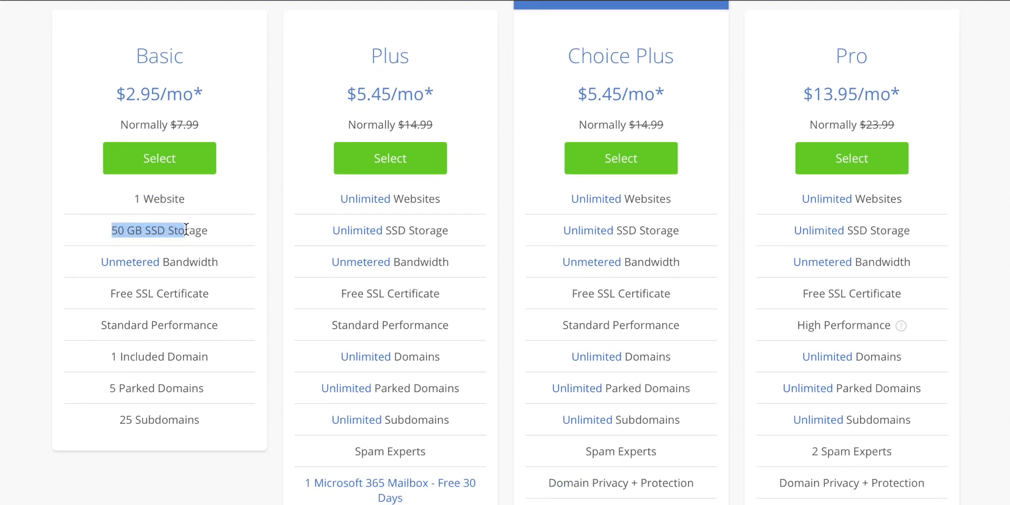
scroll(228, 272, up, 1)
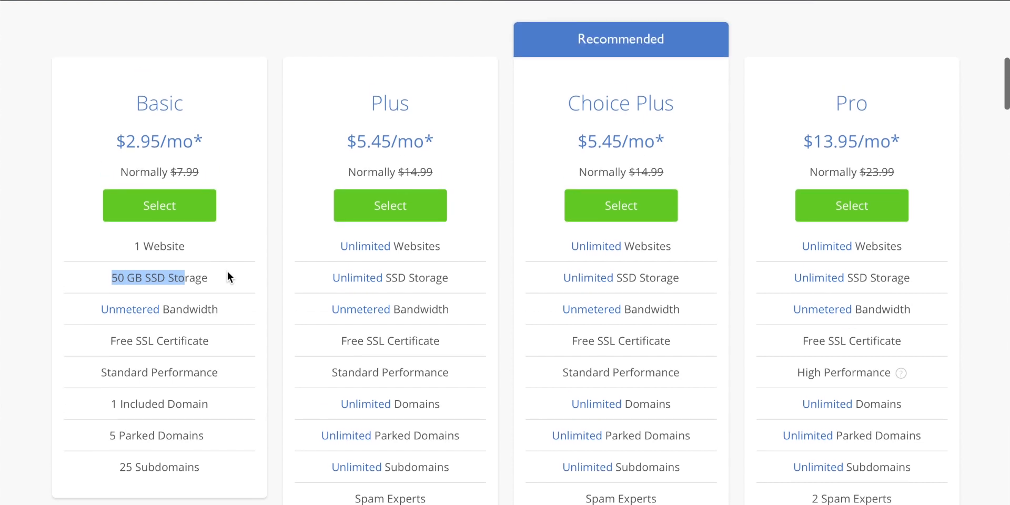
drag(131, 403, 192, 403)
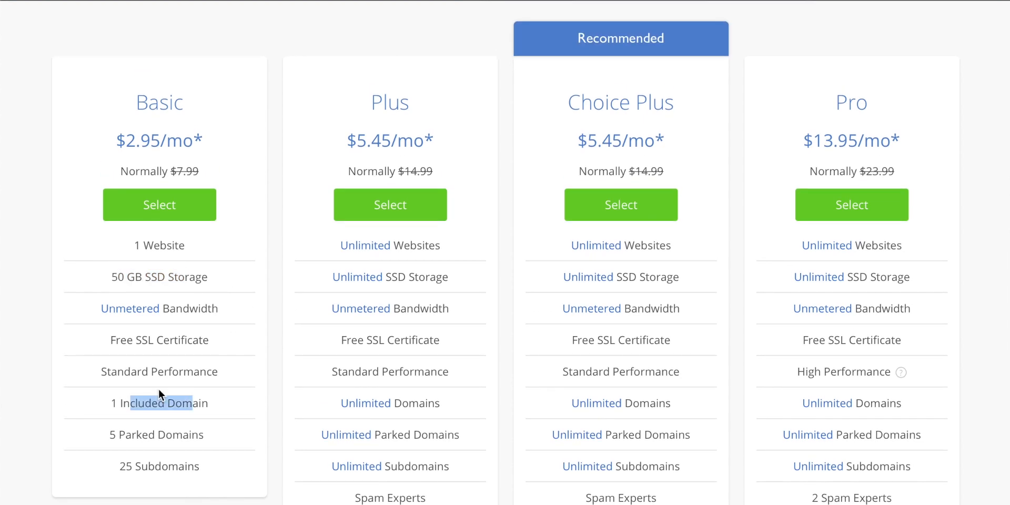
Step: Compare the higher hosting tiers' features and select the Choice Plus plan
click(664, 250)
drag(670, 247, 560, 246)
click(666, 279)
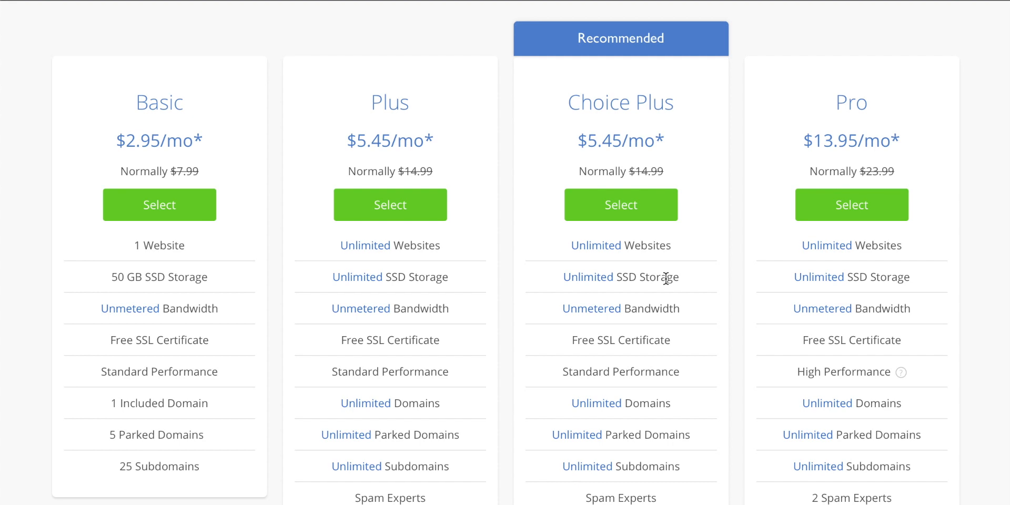
scroll(667, 279, down, 3)
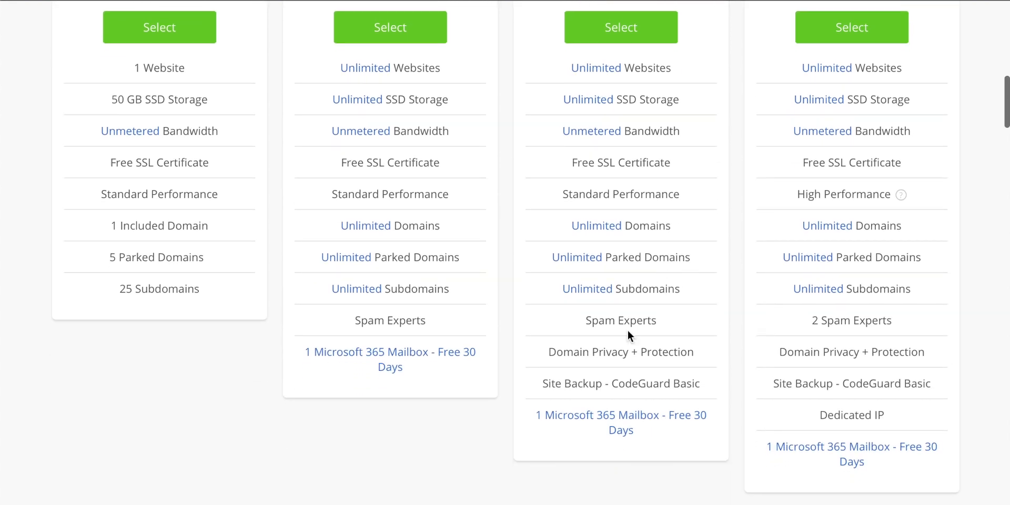
drag(690, 350, 640, 380)
scroll(670, 384, up, 3)
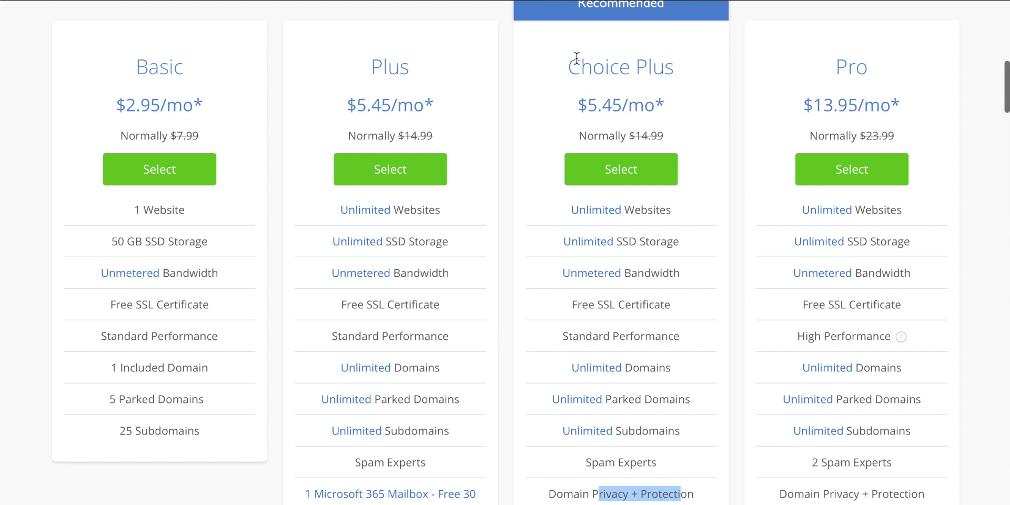
click(390, 60)
drag(593, 65, 715, 91)
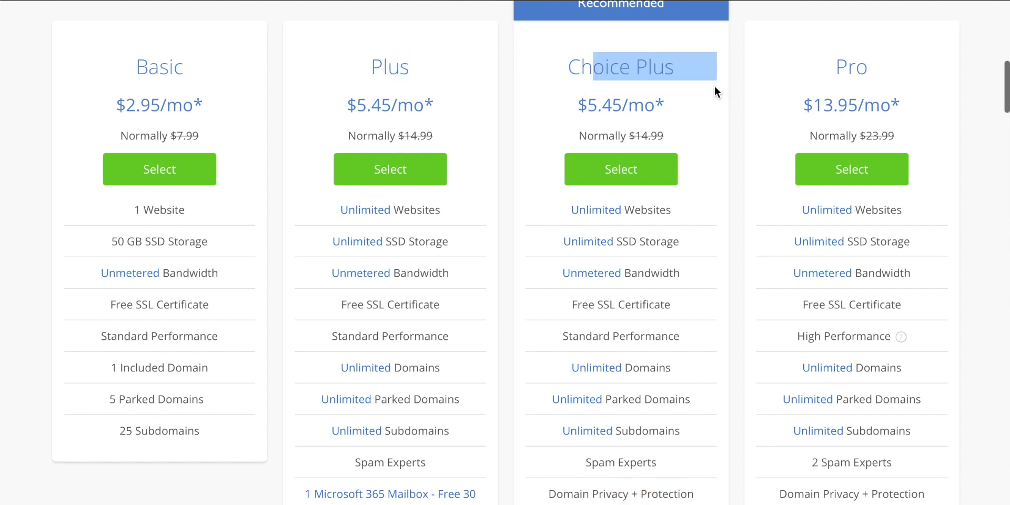
click(659, 308)
scroll(652, 284, up, 1)
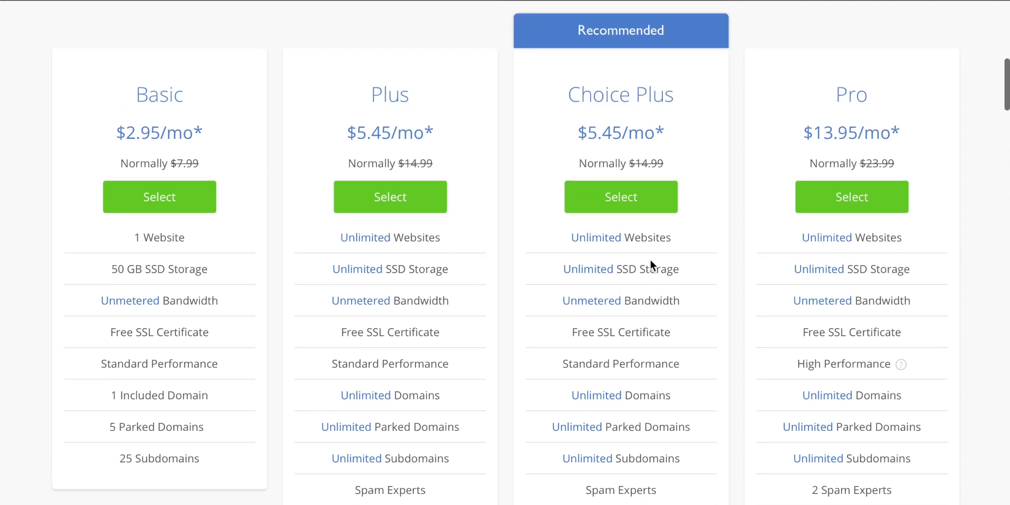
click(625, 199)
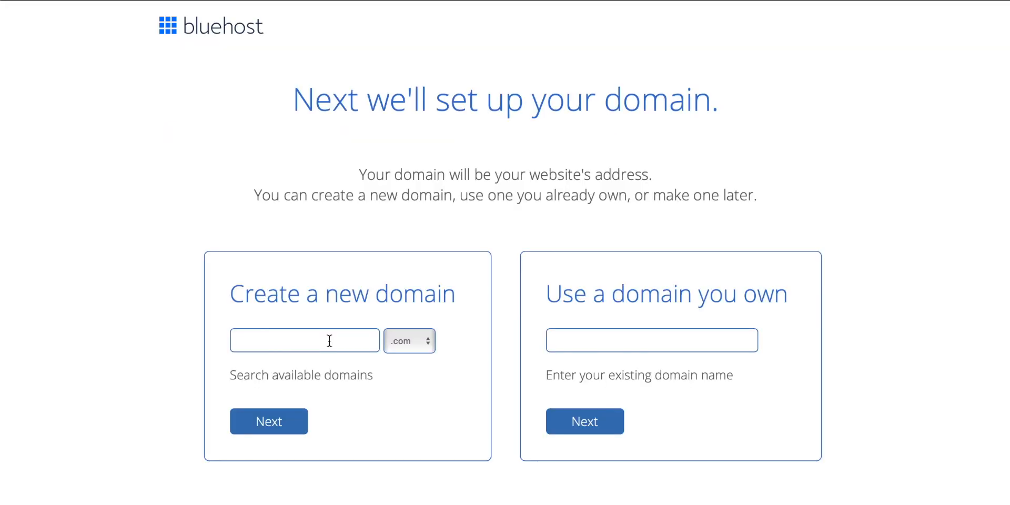
Step: Choose techzg.co as the new domain and continue to account creation
text(te)
click(289, 424)
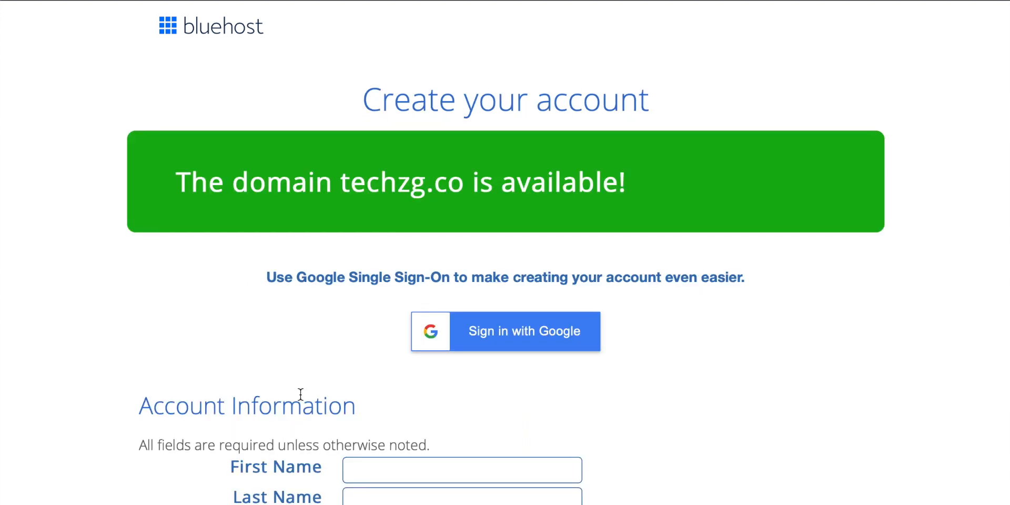
Step: Fill in the account information with the customer's name, address, phone number and email
scroll(300, 396, down, 2)
scroll(300, 394, down, 5)
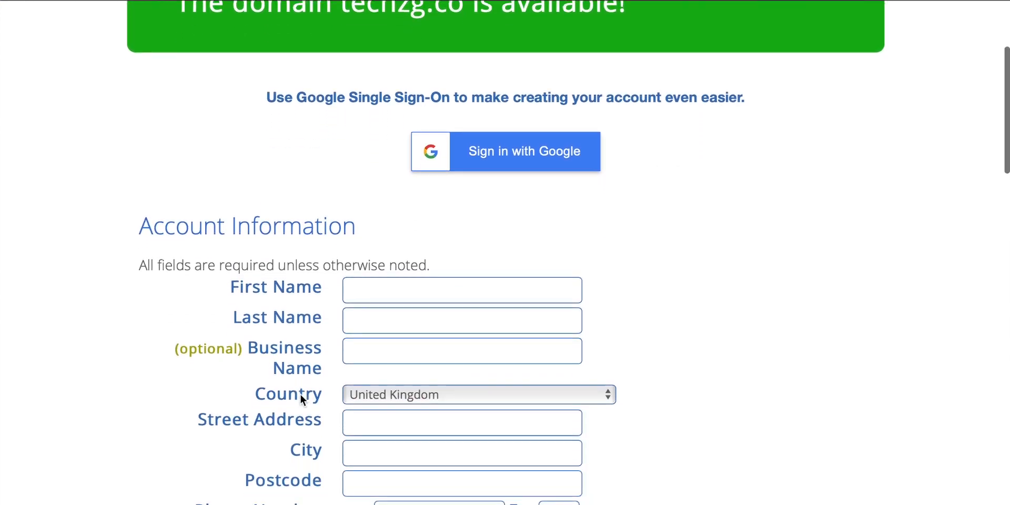
scroll(300, 397, down, 3)
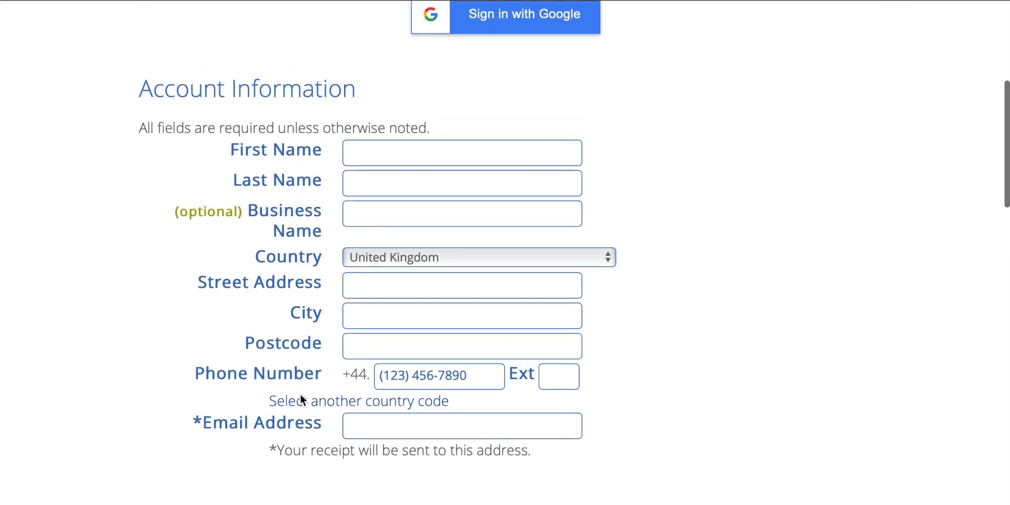
click(390, 148)
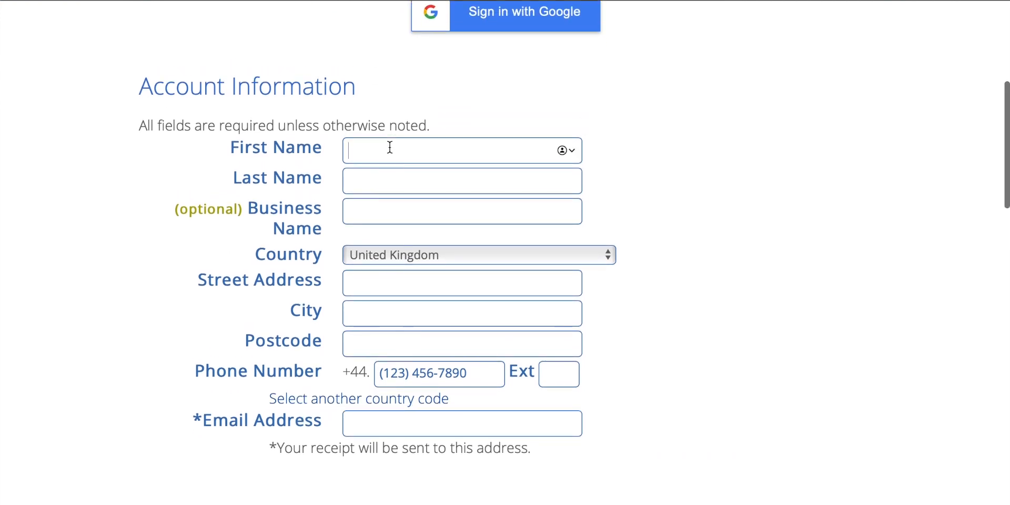
Step: Set the account plan to the Choice Plus 12 Month Price and remove the SiteLock Security - Essential extra
scroll(658, 255, down, 8)
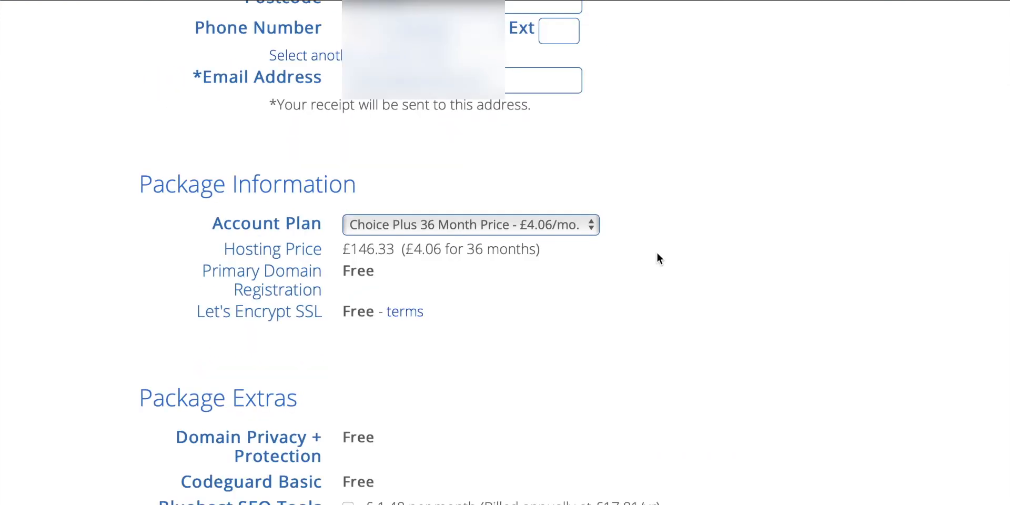
click(549, 224)
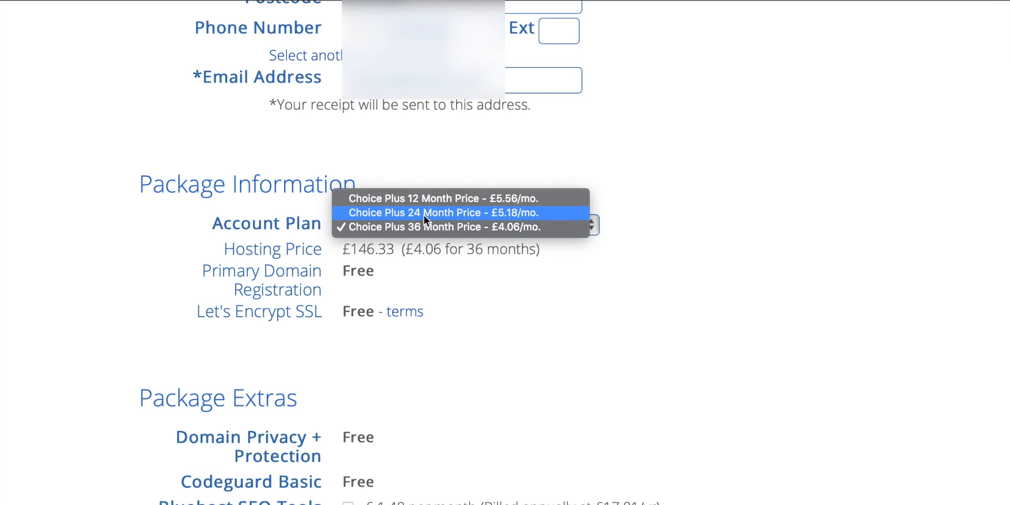
click(423, 200)
scroll(656, 278, down, 1)
scroll(654, 277, down, 5)
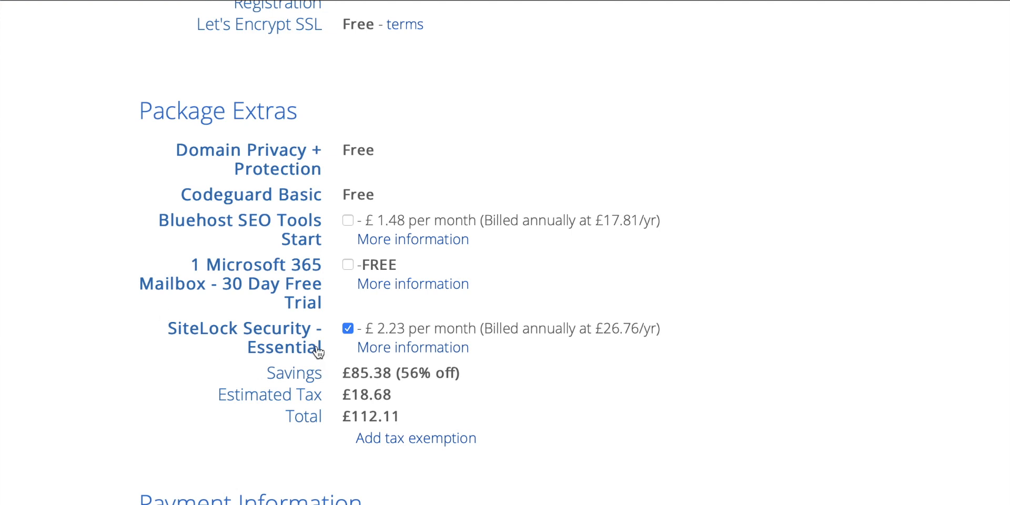
click(348, 328)
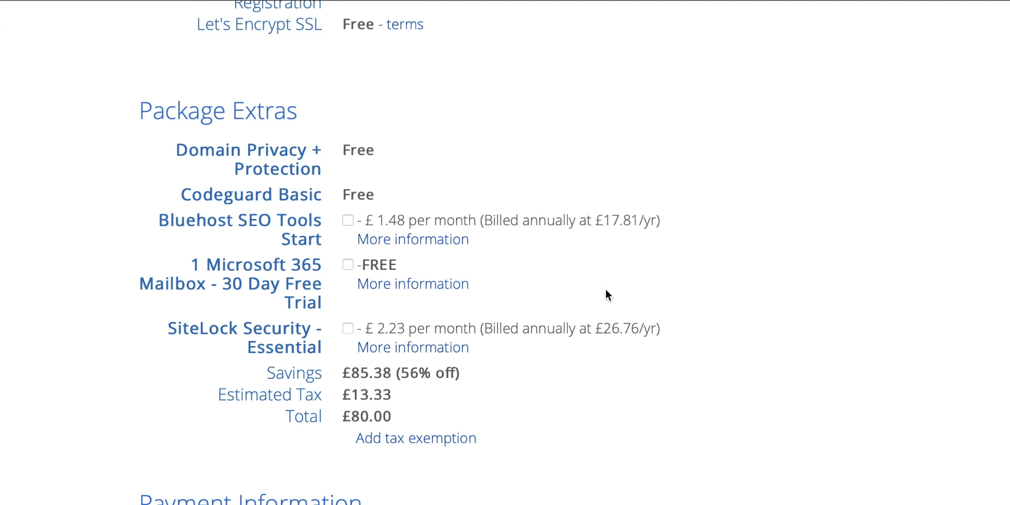
Step: Agree to the terms, opt out of promotional emails, and submit the hosting order
scroll(605, 289, down, 7)
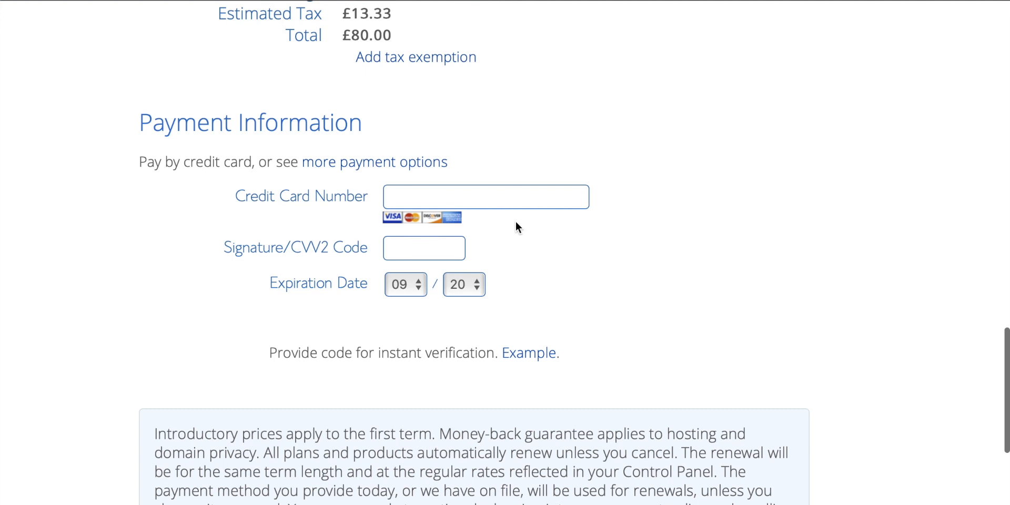
scroll(611, 245, down, 5)
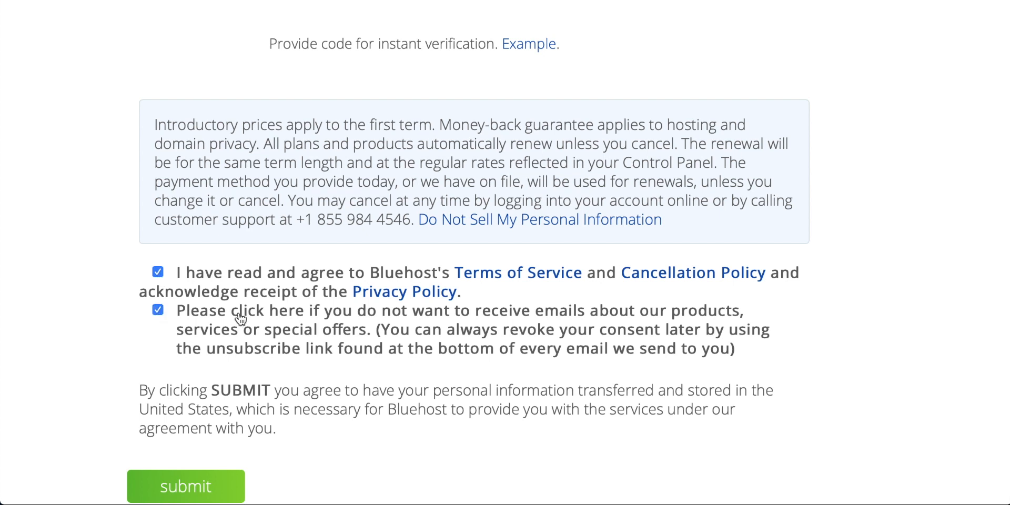
scroll(348, 313, down, 1)
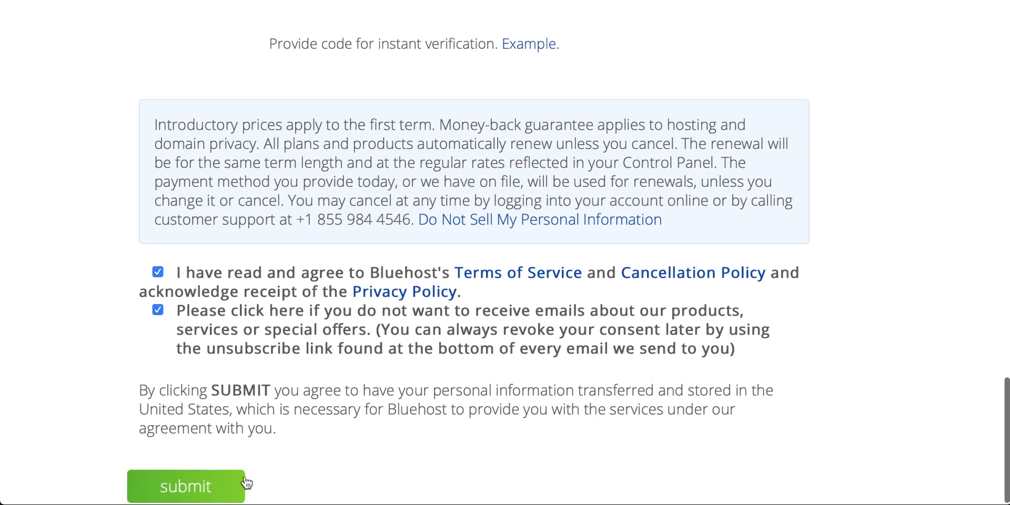
click(206, 490)
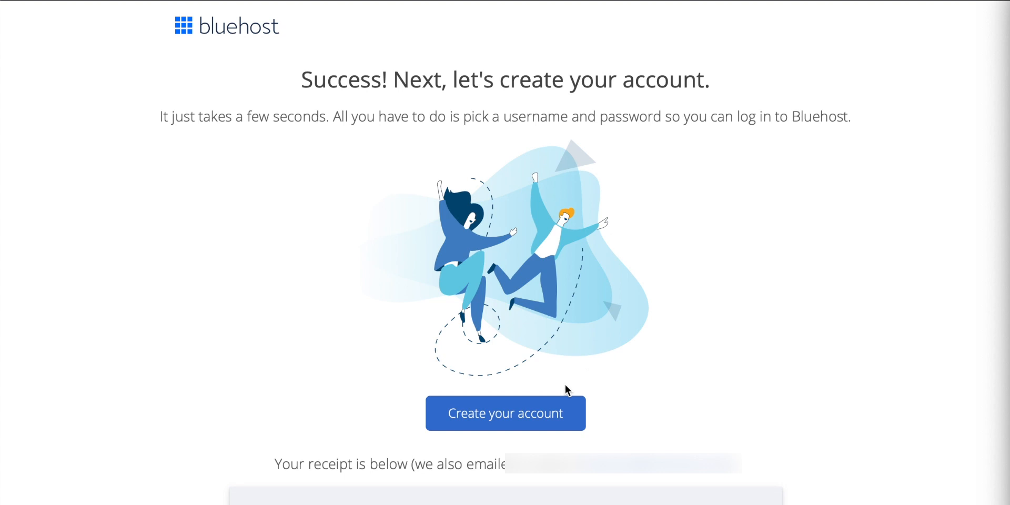
Step: Create the Bluehost account for techzg.co with a new account password, agreeing to the Privacy Policy and Terms of Service
click(505, 415)
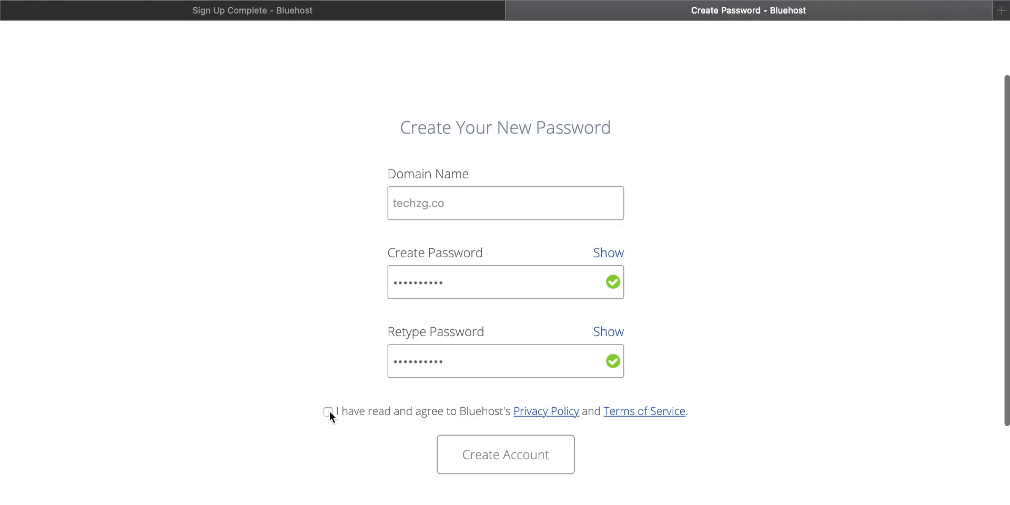
click(329, 411)
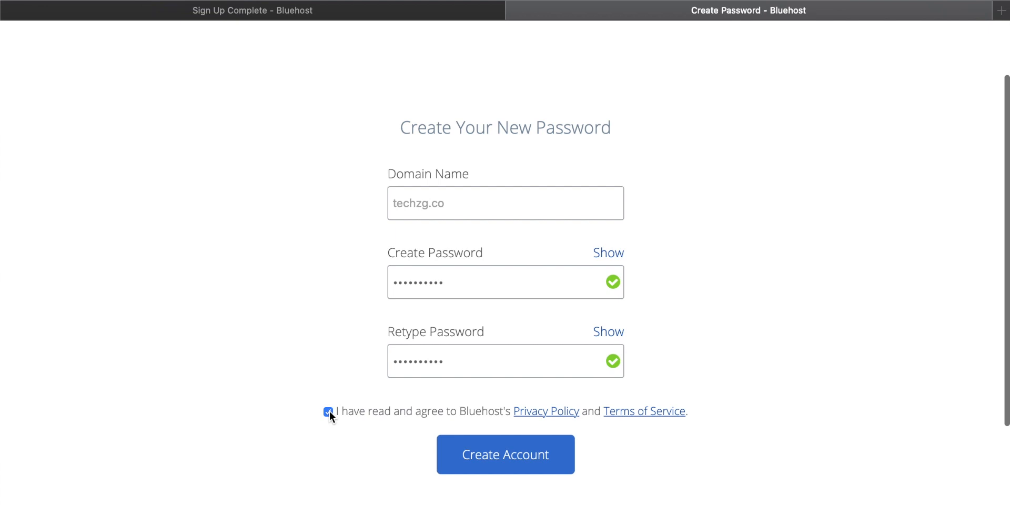
click(498, 455)
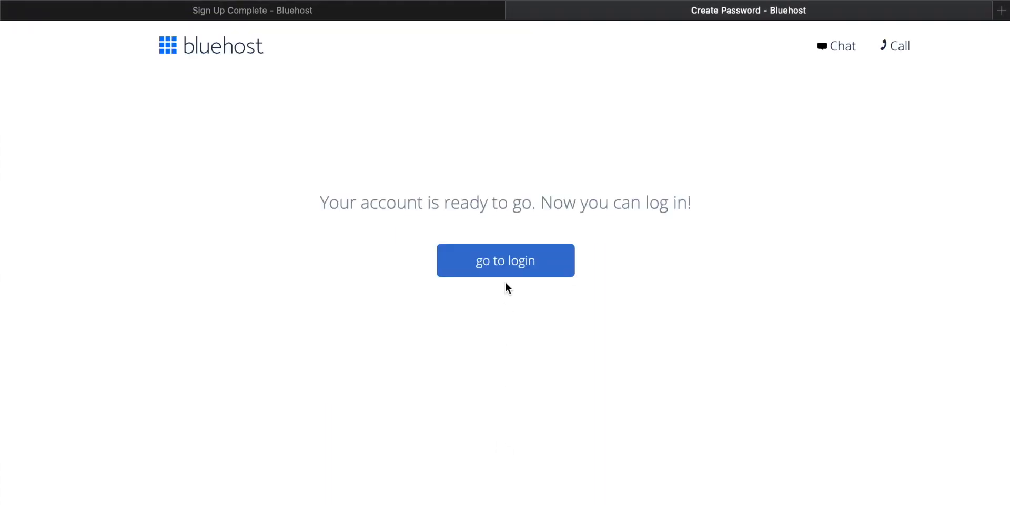
Step: Log in to the hosting account for techzg.co with the account password, declining to save the password in the browser
click(513, 266)
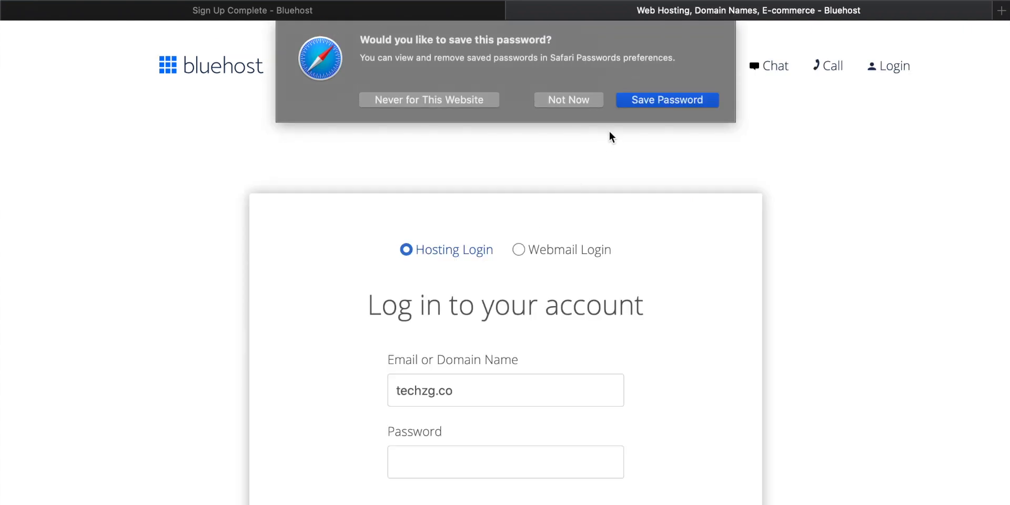
click(577, 100)
scroll(454, 362, down, 3)
click(454, 362)
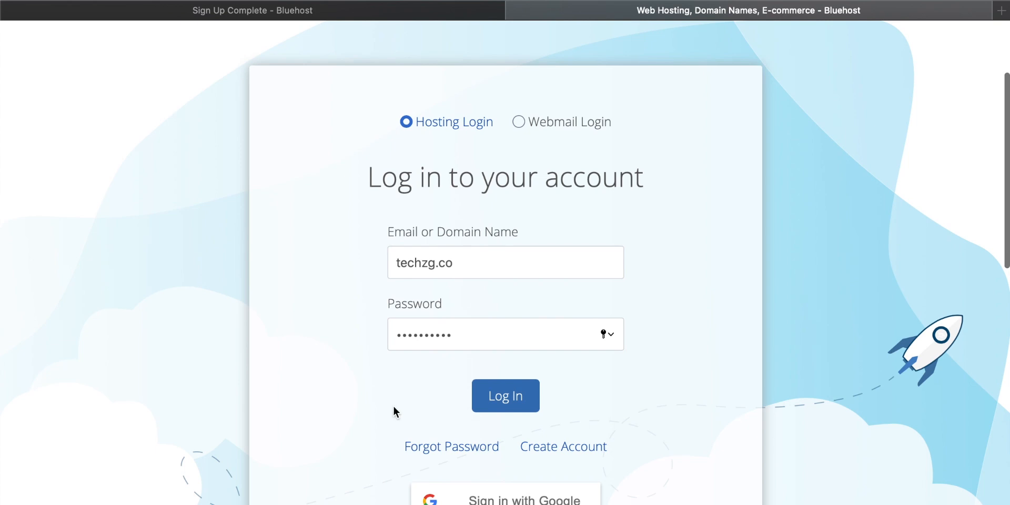
click(510, 394)
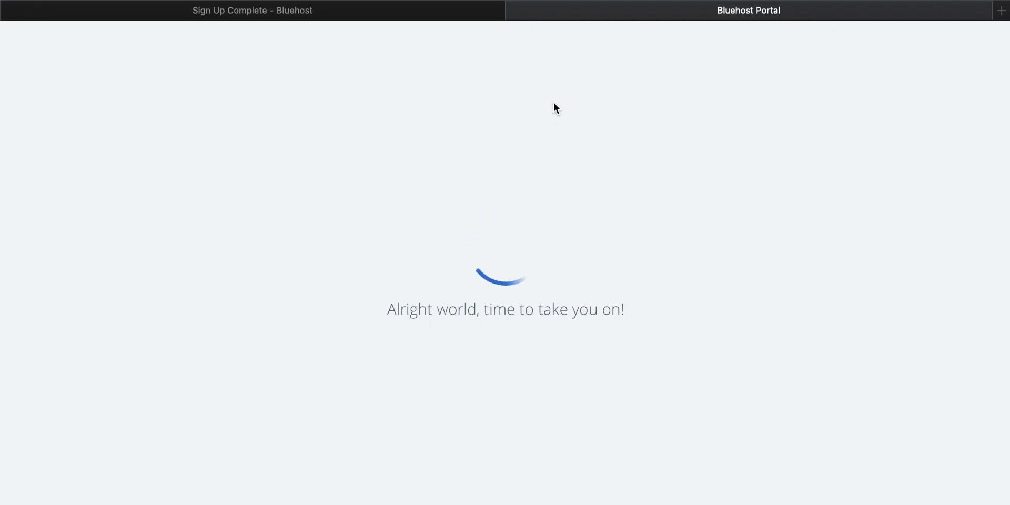
Step: Set the kind of site being created to Blog
scroll(553, 102, down, 2)
scroll(554, 104, down, 1)
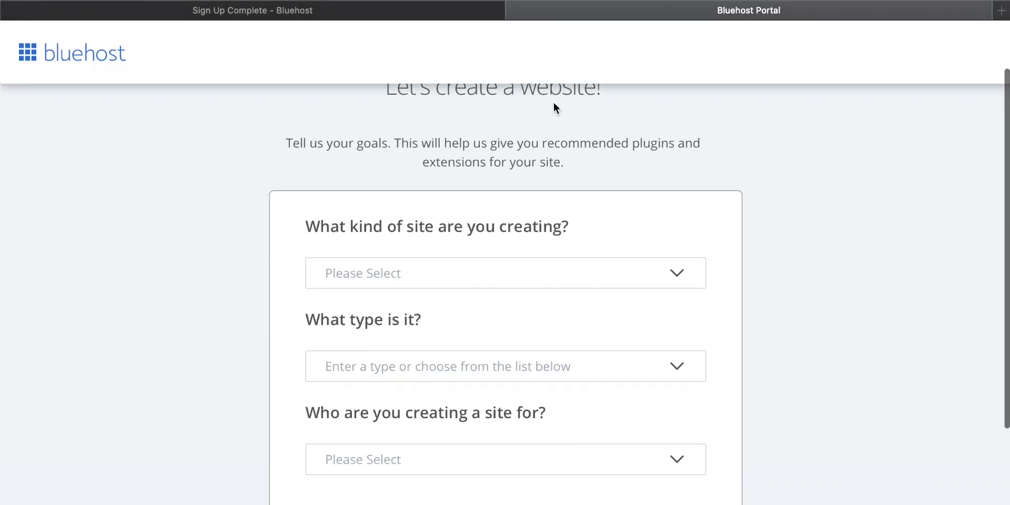
click(463, 272)
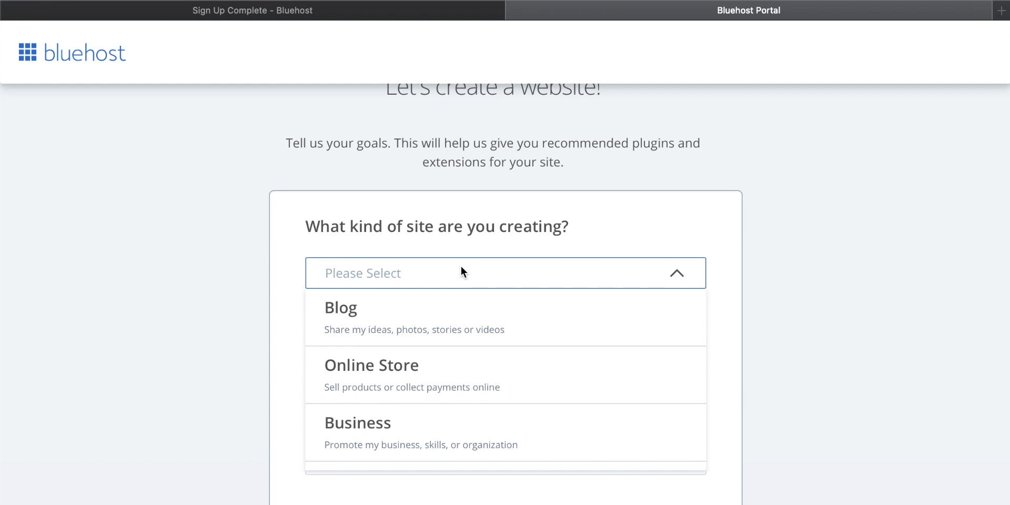
scroll(437, 353, down, 2)
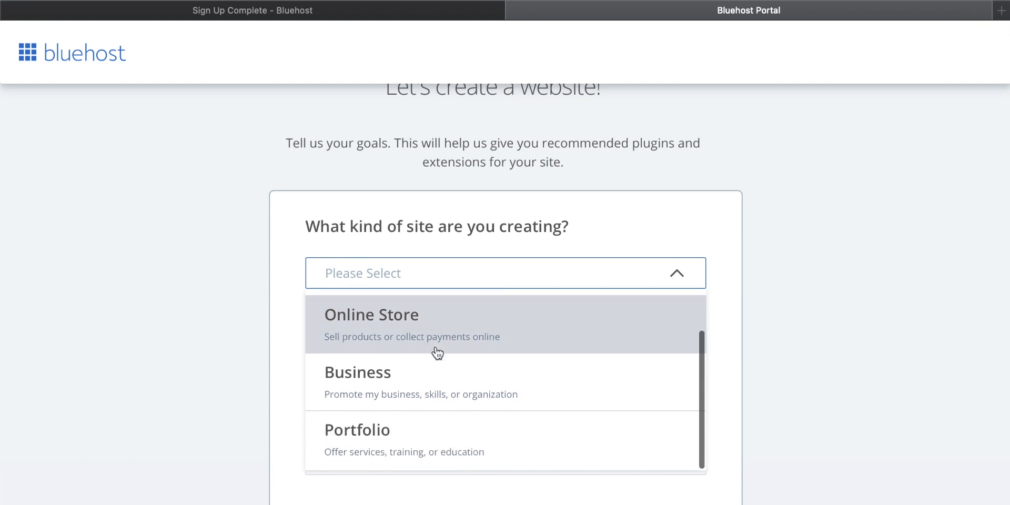
scroll(437, 353, up, 2)
click(364, 319)
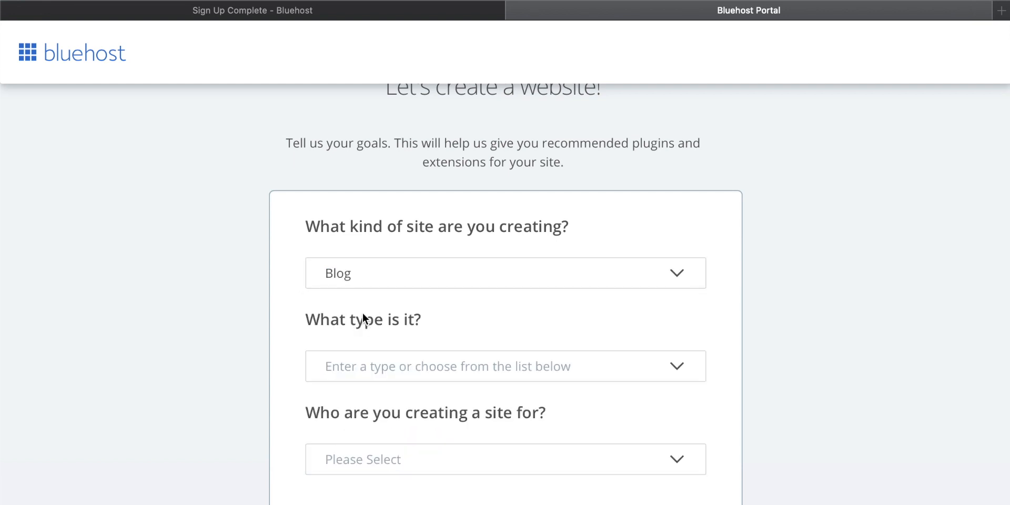
Step: Set the site type to Personal and who the site is for to Myself, and continue
scroll(756, 308, down, 2)
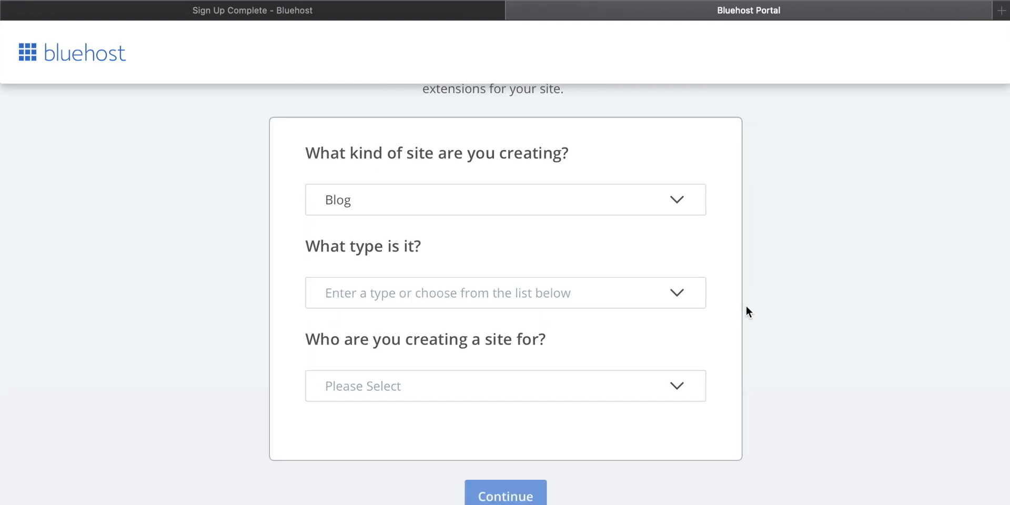
click(421, 279)
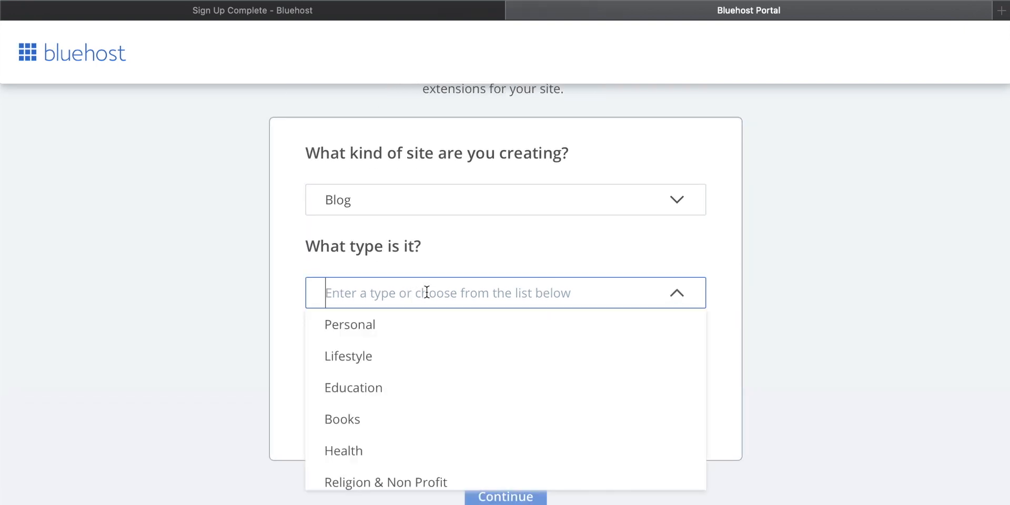
click(382, 326)
scroll(468, 329, down, 1)
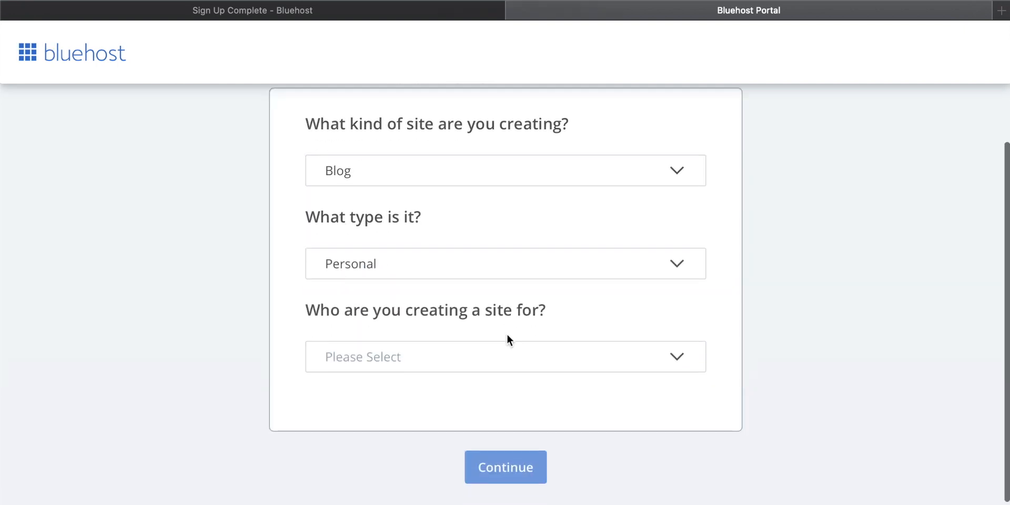
click(454, 351)
click(378, 389)
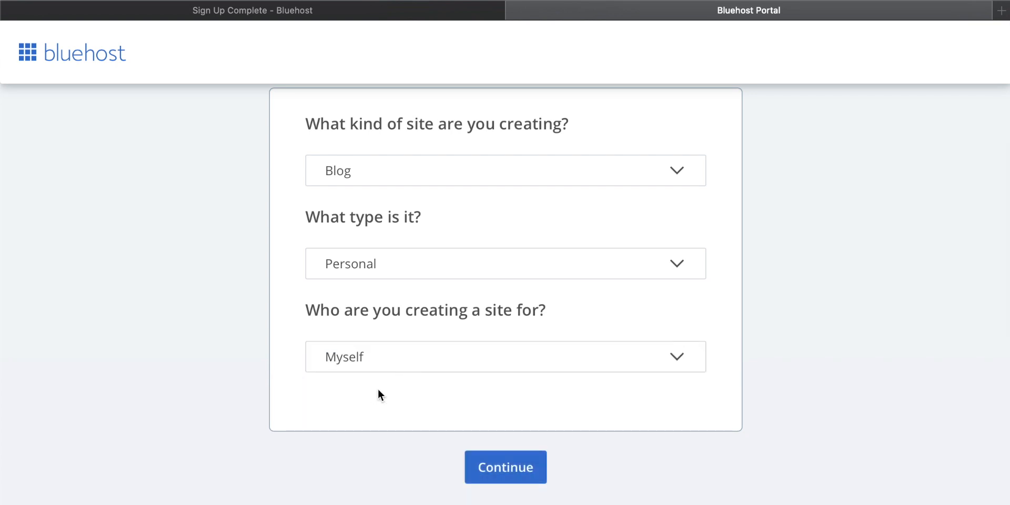
click(514, 473)
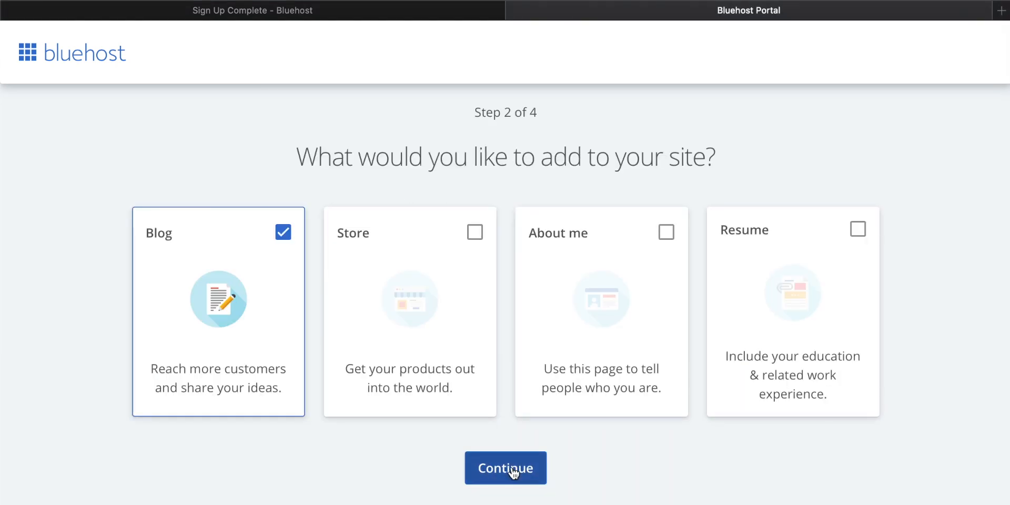
Step: Skip the choice of what to add to the site and name the site TechZG
scroll(395, 305, down, 1)
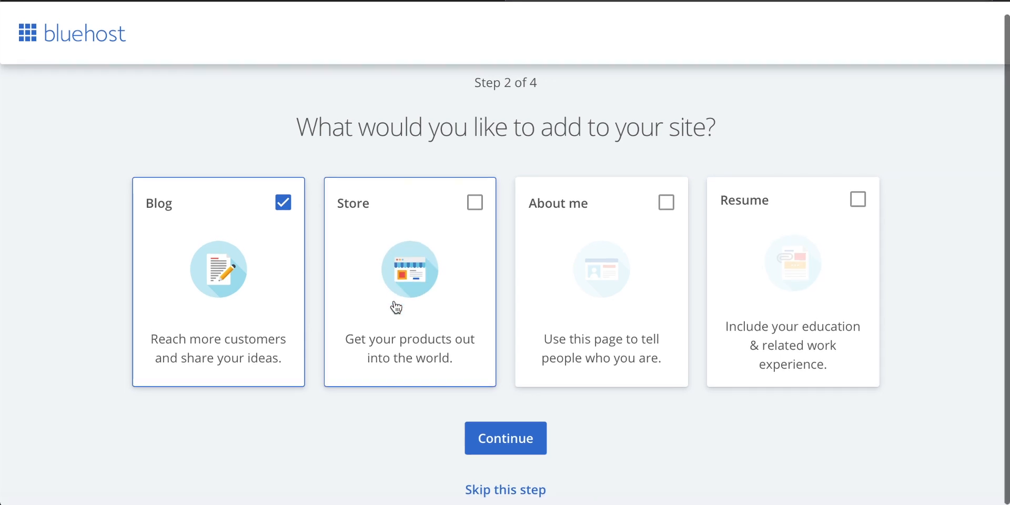
click(516, 491)
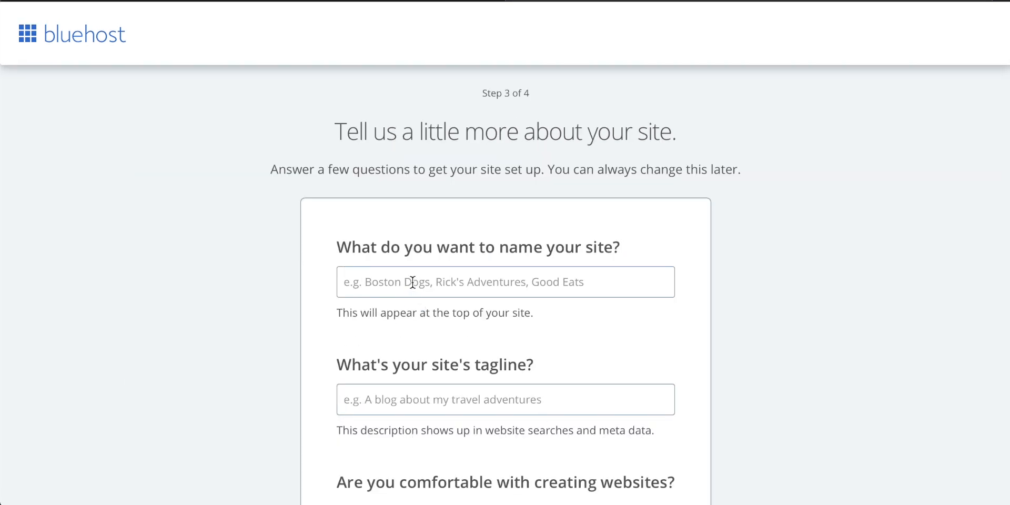
text(TechZG)
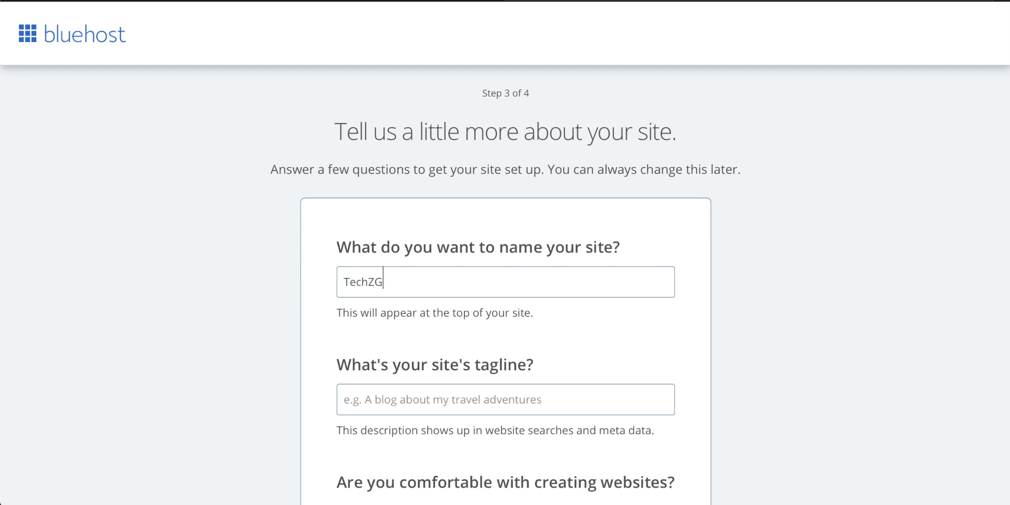
Step: Leave the tagline empty, set the comfort with creating websites to the third of four levels, and continue to theme selection
scroll(519, 293, down, 1)
scroll(564, 295, down, 1)
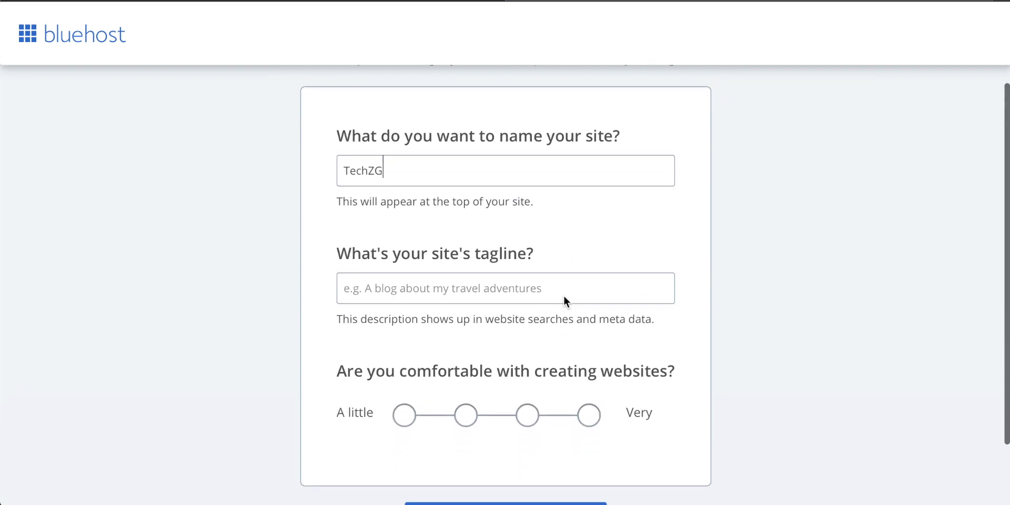
drag(542, 250, 328, 242)
click(468, 279)
scroll(469, 277, down, 2)
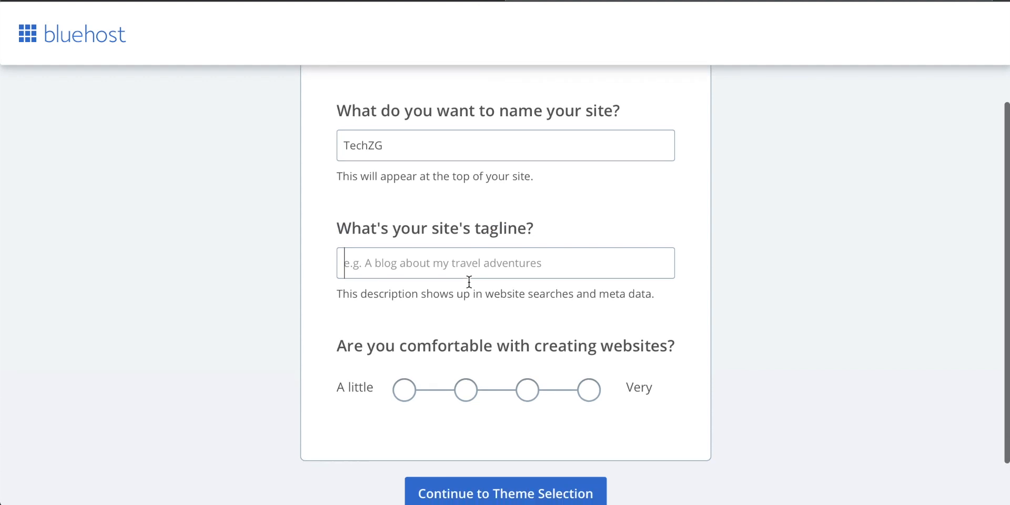
click(532, 338)
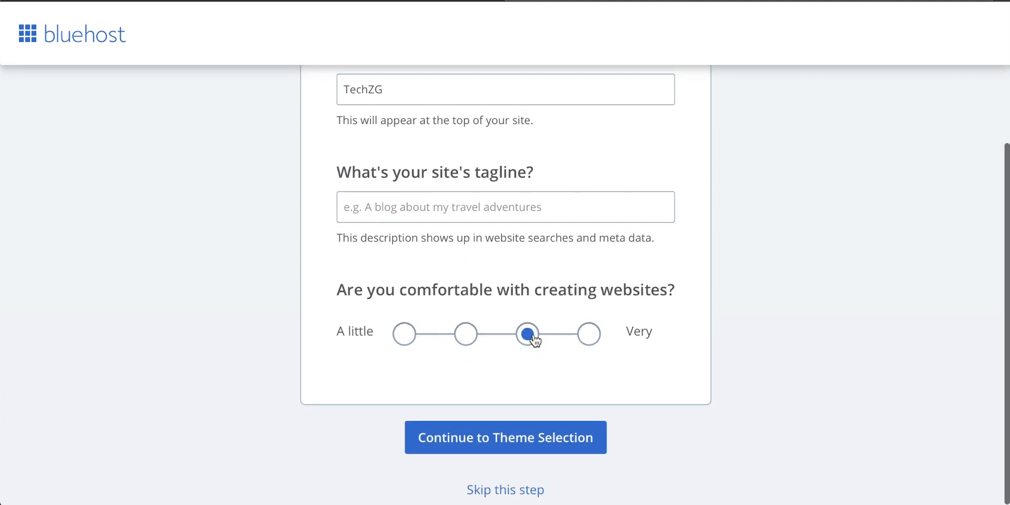
click(521, 441)
Step: Choose the Hestia theme for the new site
scroll(514, 227, down, 7)
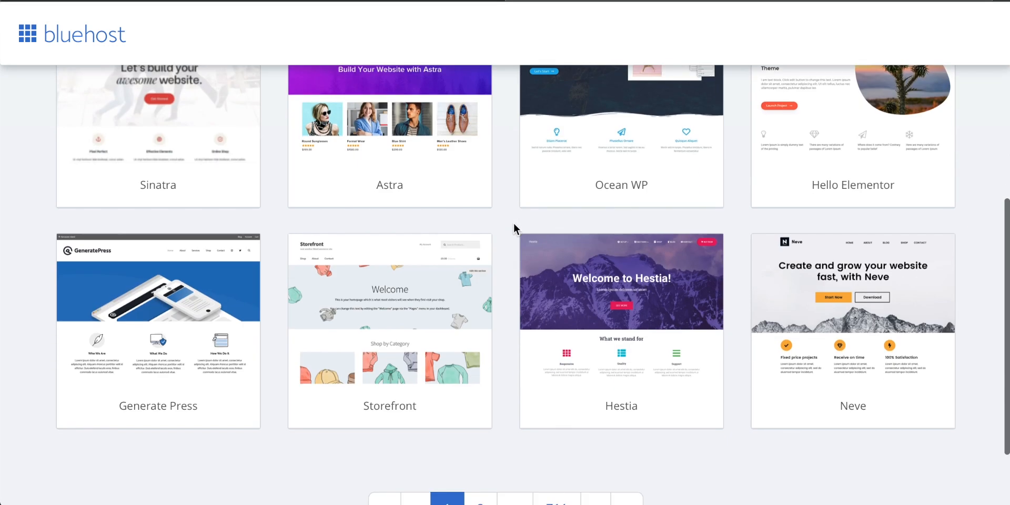
scroll(514, 225, down, 1)
mouse_move(675, 339)
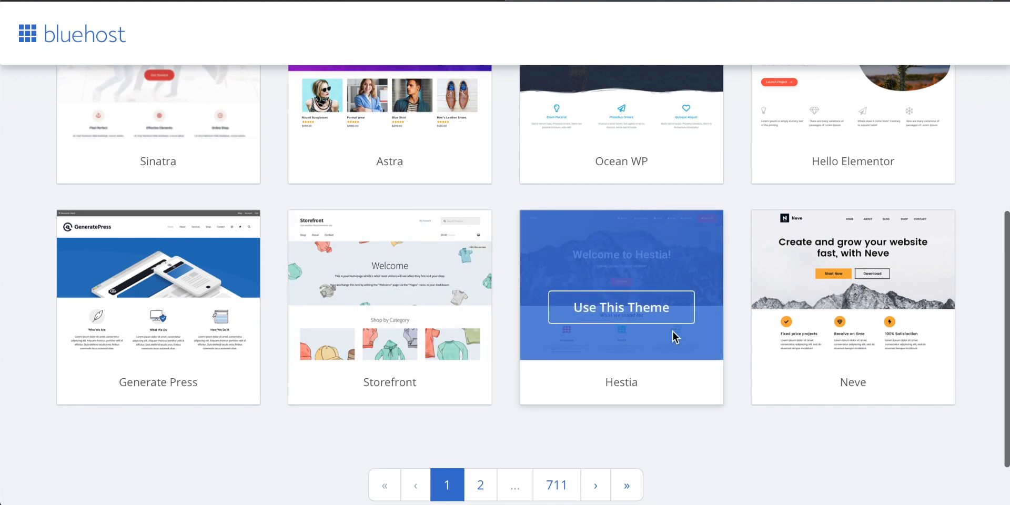
scroll(627, 362, down, 1)
click(628, 298)
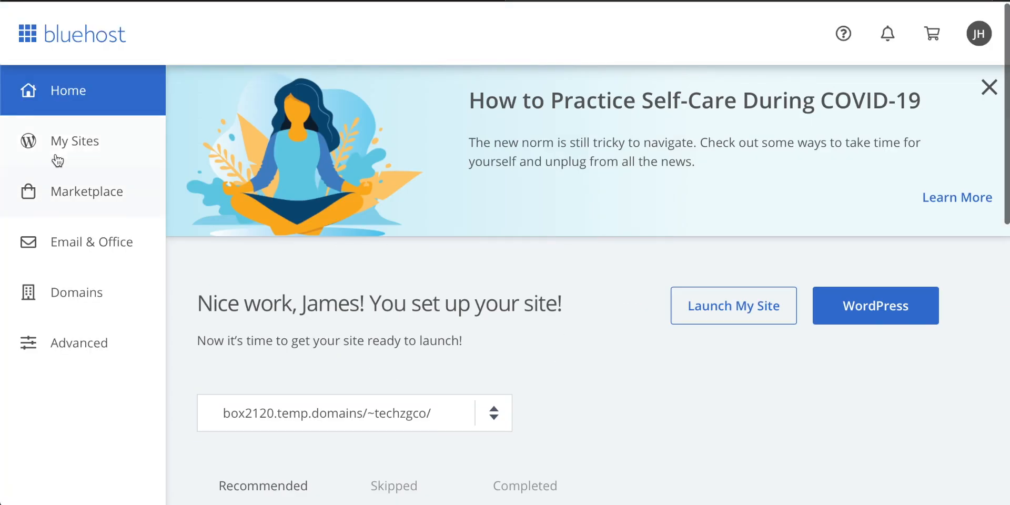
Step: Log in to the WordPress dashboard of the techzg.co site from the list of sites
click(64, 140)
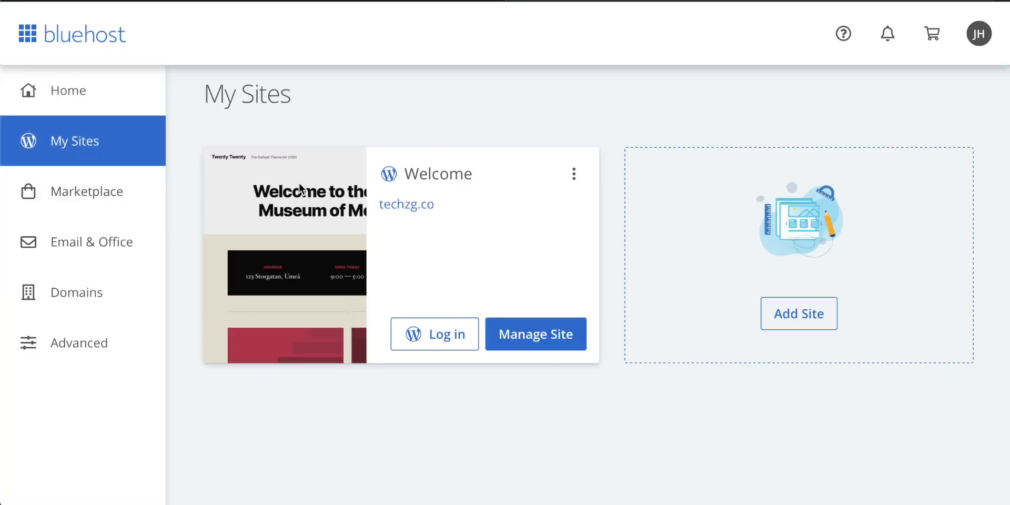
click(438, 340)
click(441, 336)
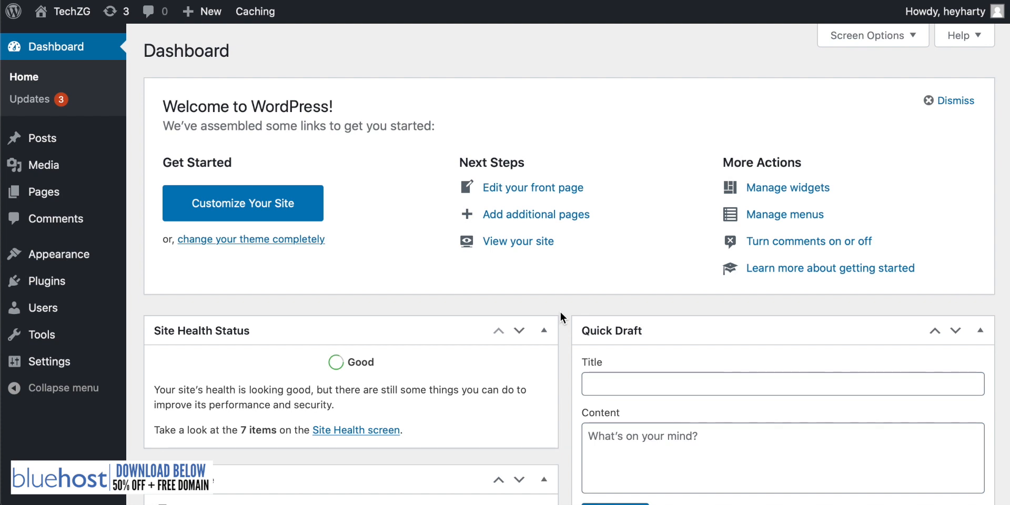
Step: View the installed WordPress plugins and the bulk actions available for them
mouse_move(51, 284)
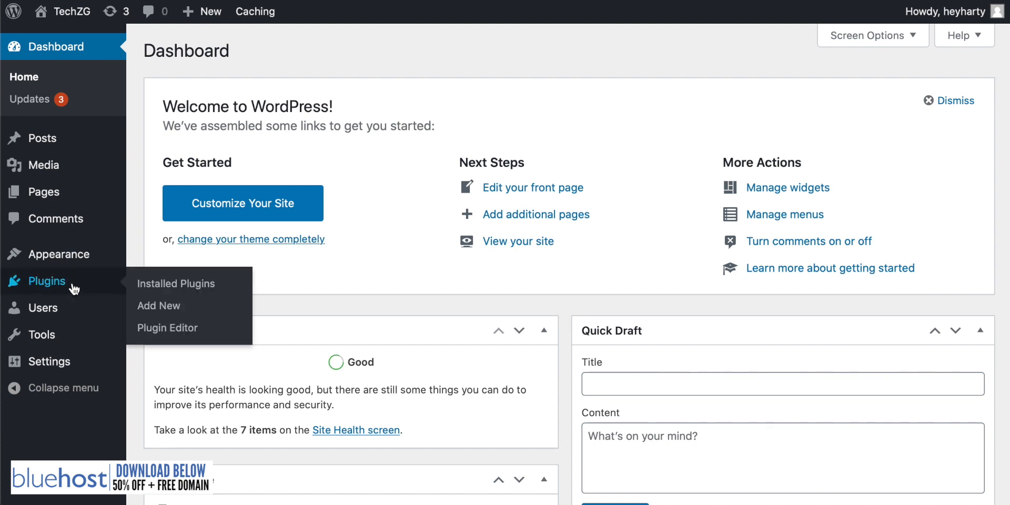
click(163, 285)
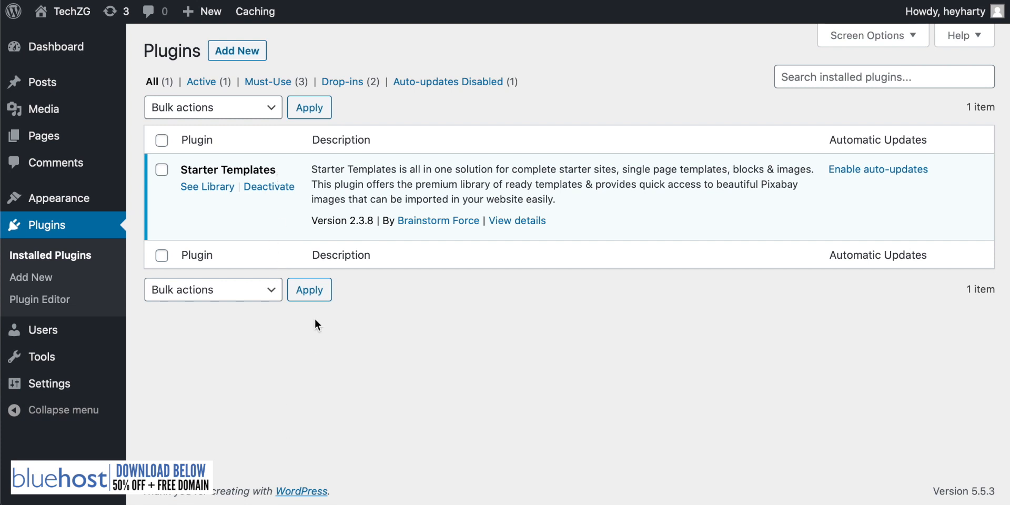
click(243, 106)
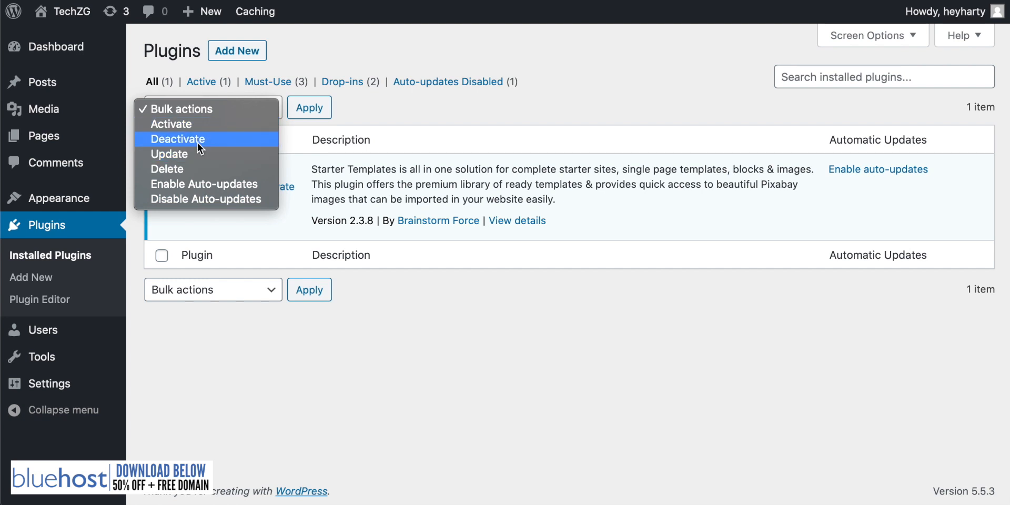
click(400, 351)
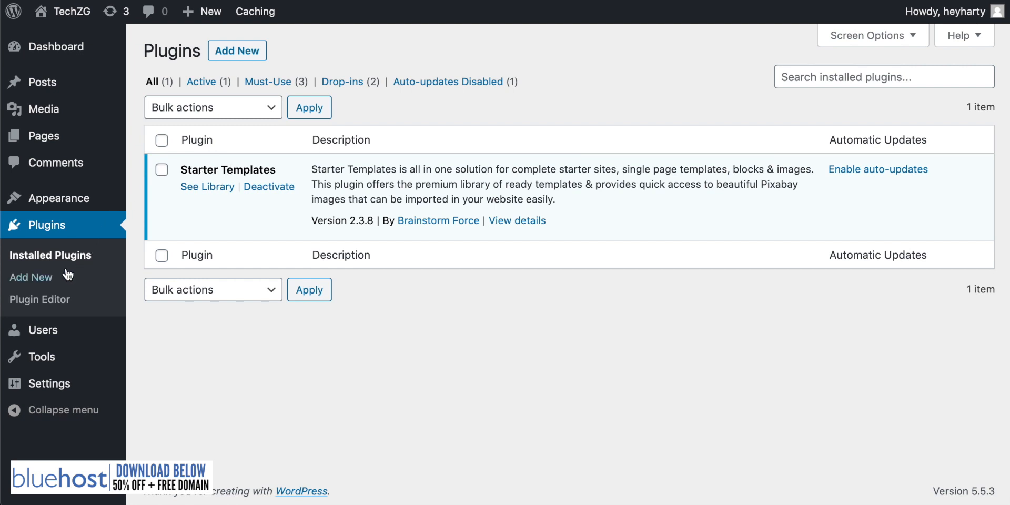
Step: Search the plugins available to add for "astra"
click(34, 277)
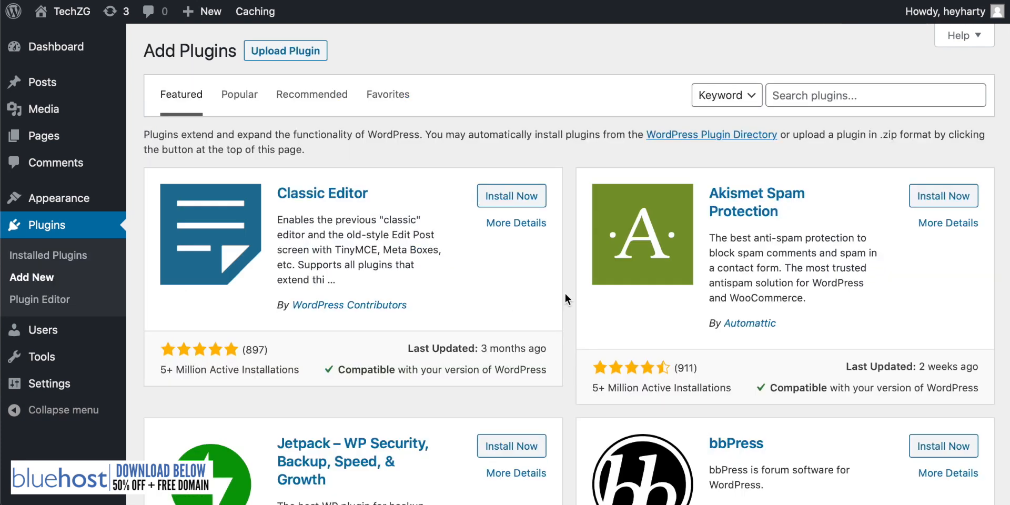
scroll(553, 277, down, 2)
scroll(553, 287, up, 2)
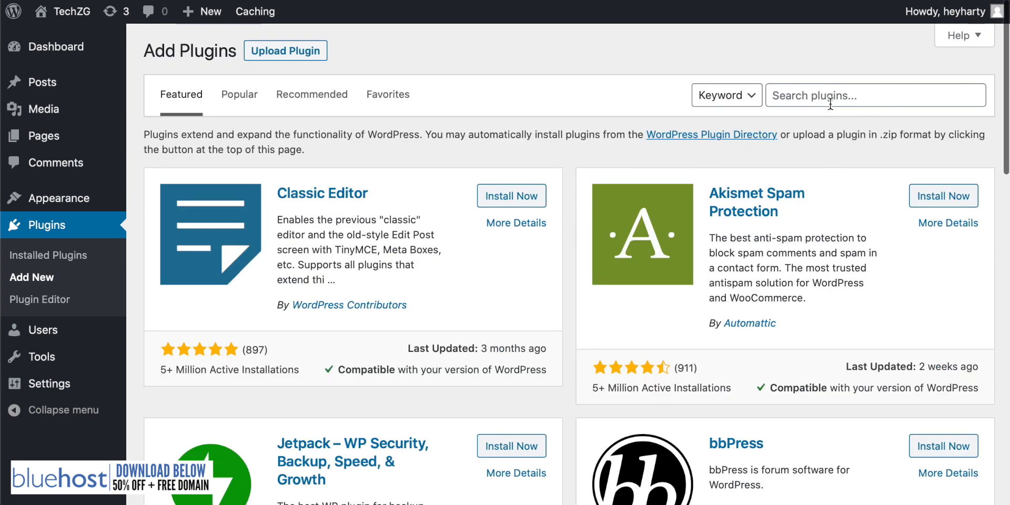
click(829, 94)
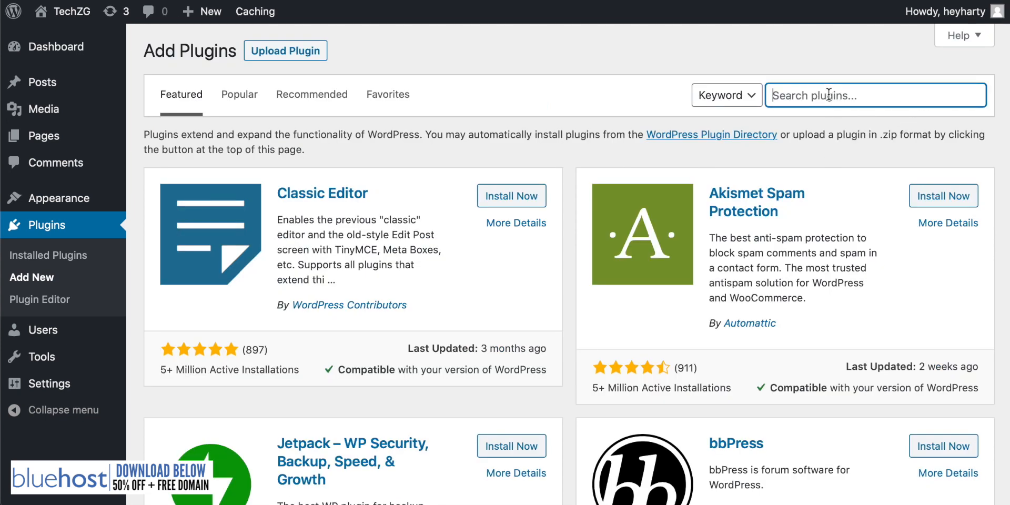
text(astra)
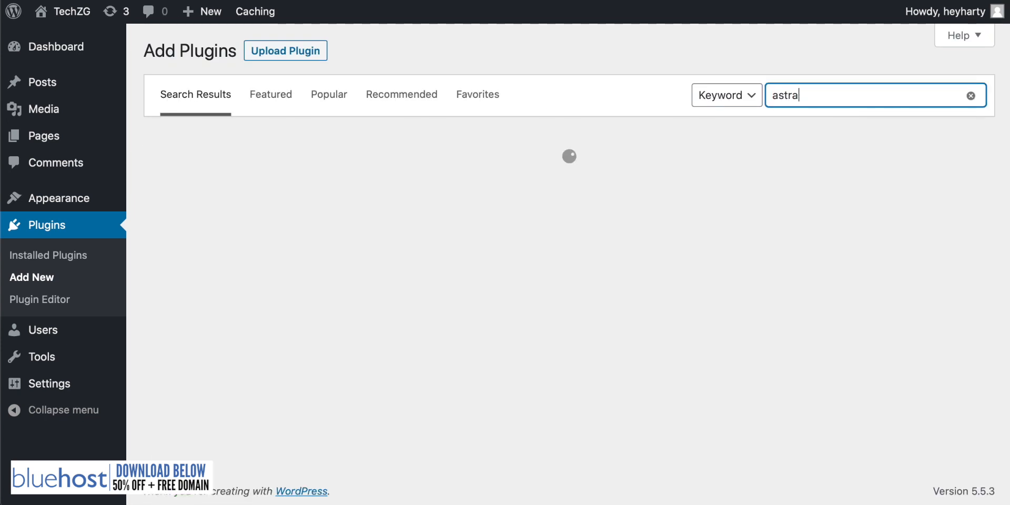
scroll(352, 174, down, 1)
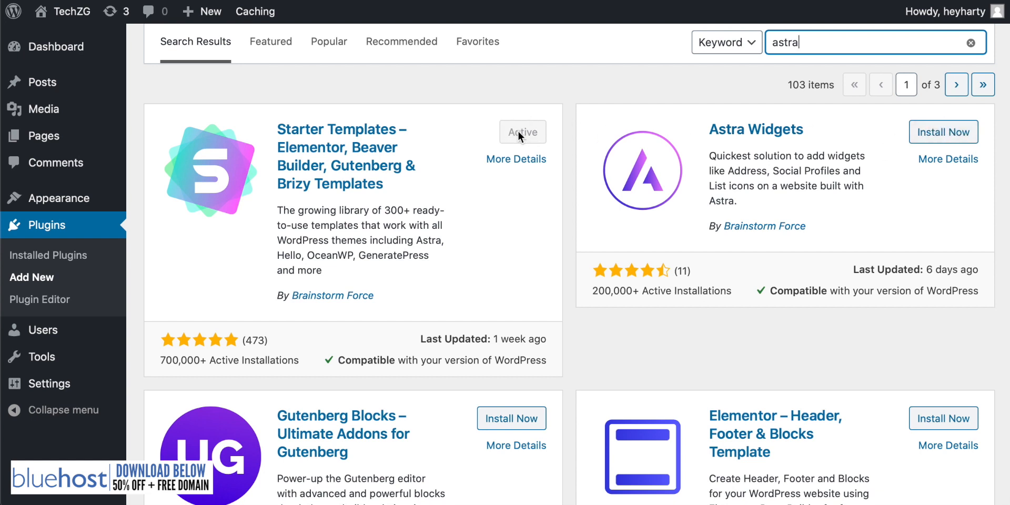
Step: Open the Mountain template from the library of the installed Starter Templates plugin
click(50, 258)
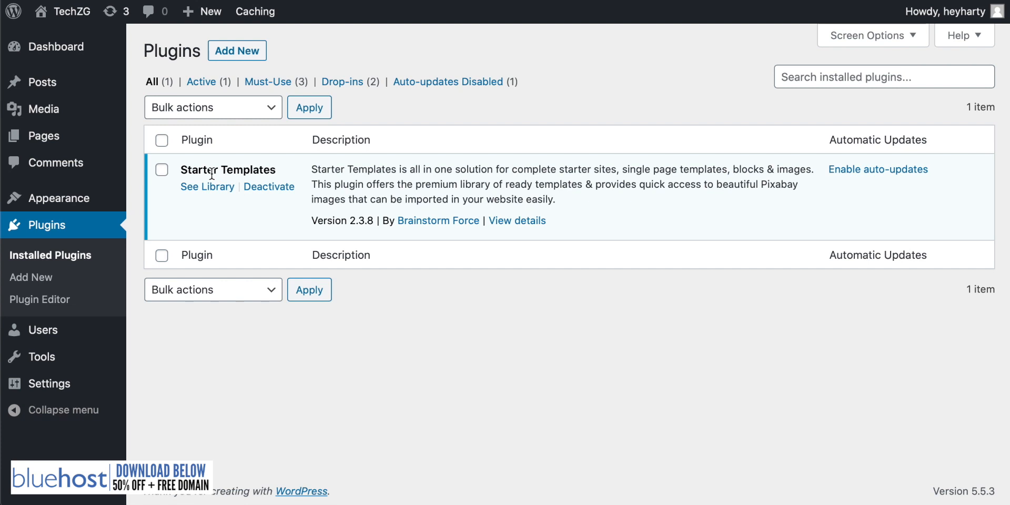
click(211, 194)
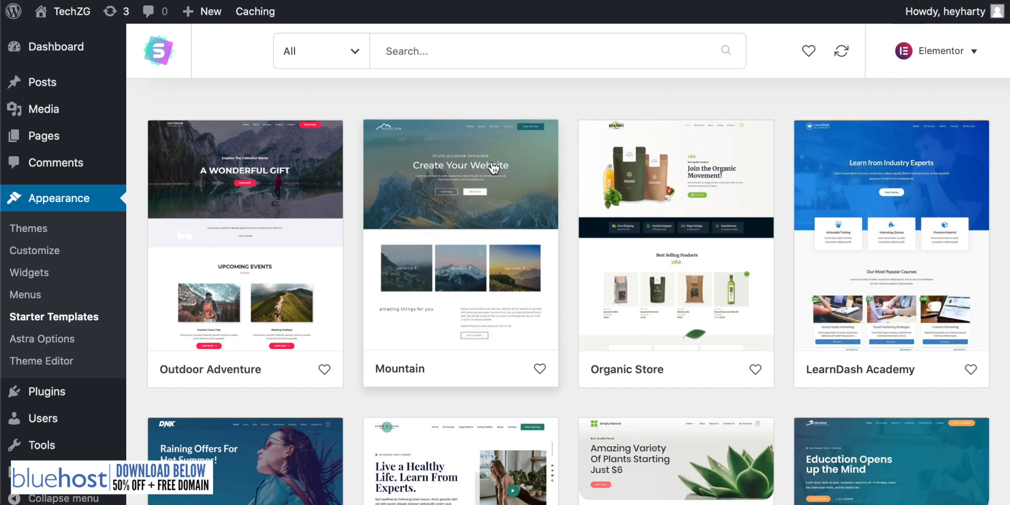
click(491, 161)
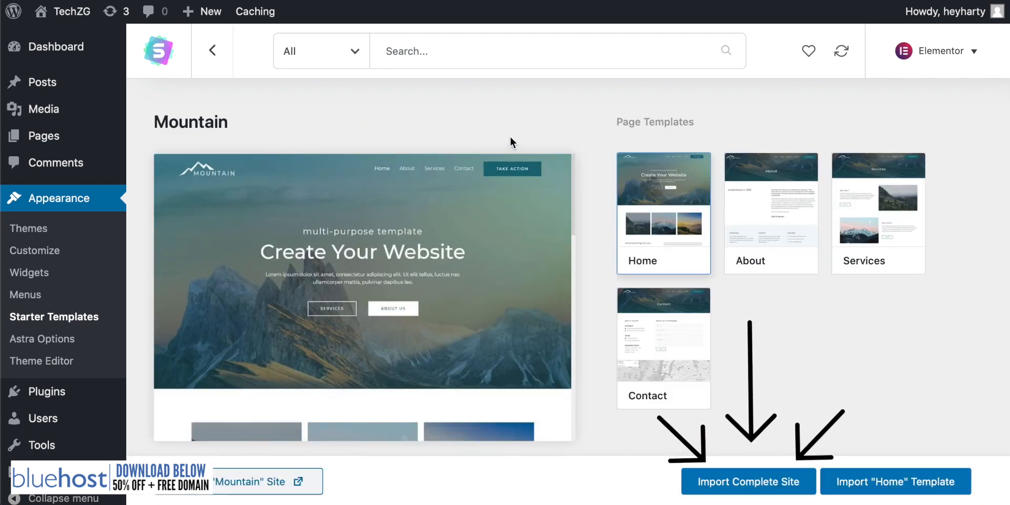
Step: Import the complete Mountain site with the option to delete the previously imported site enabled
scroll(322, 299, down, 10)
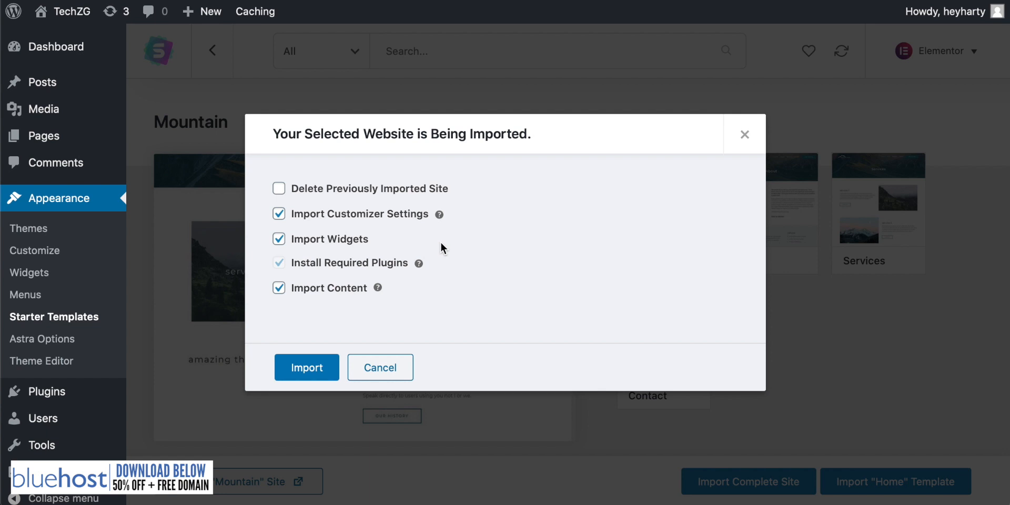
click(278, 188)
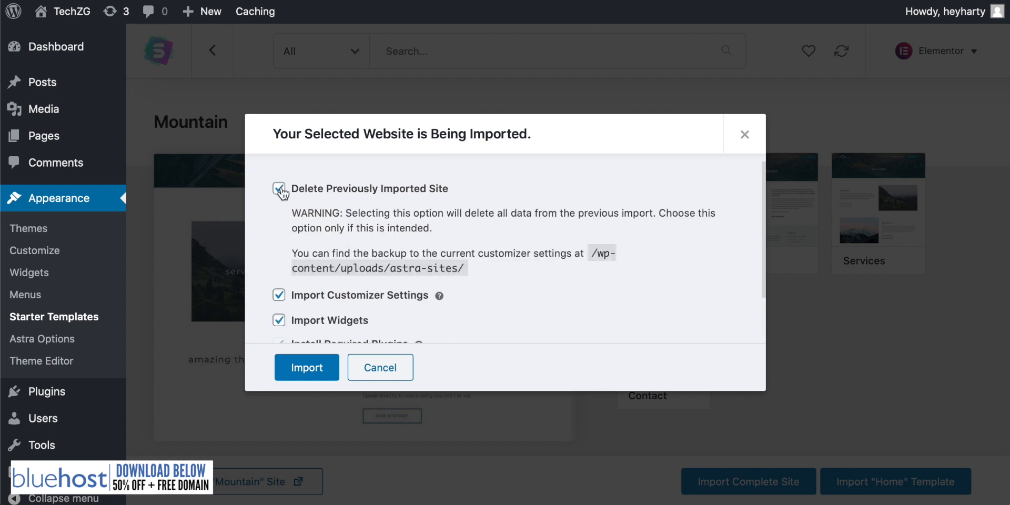
click(319, 368)
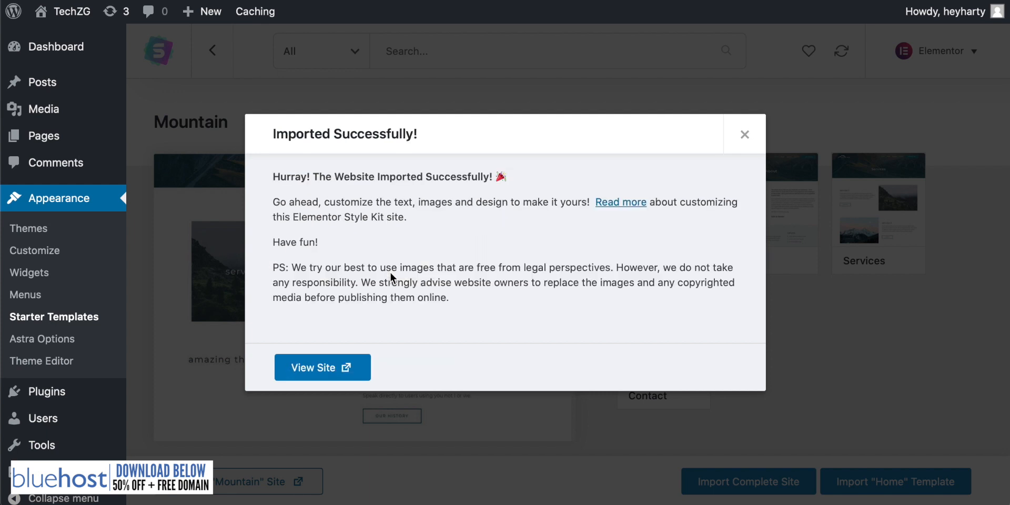
Step: View the imported site and open its home page for editing with Elementor
click(322, 369)
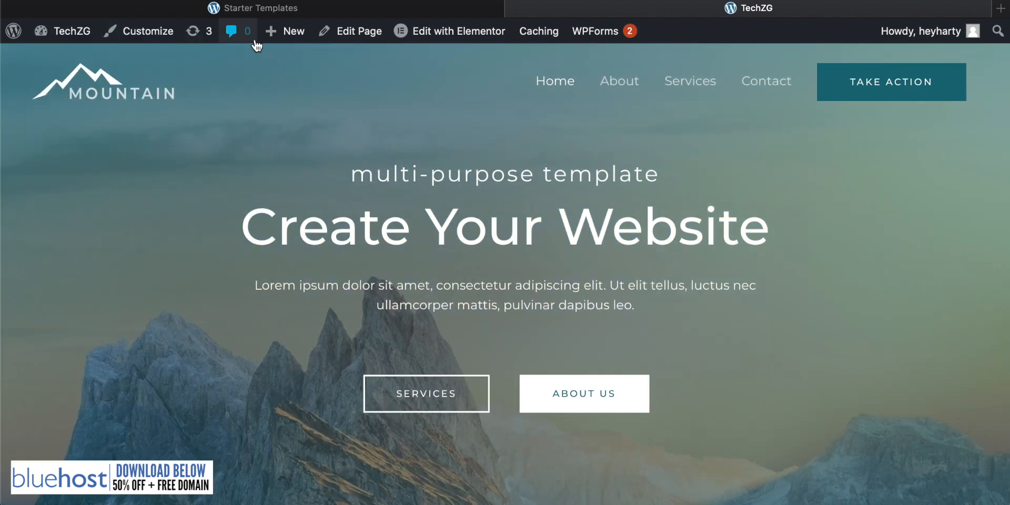
mouse_move(401, 37)
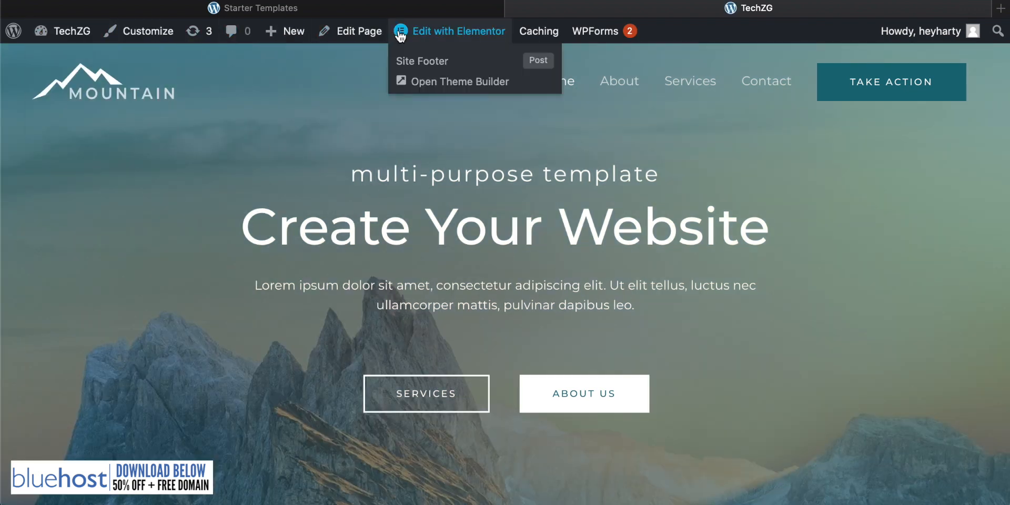
click(456, 33)
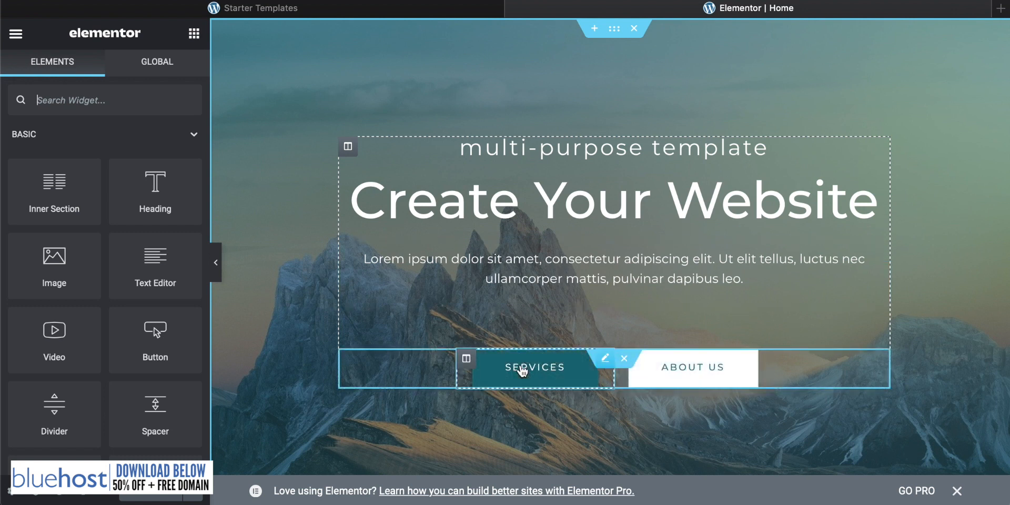
Step: Replace the main heading "Create Your Website" with the chef's name followed by "the Chef"
click(549, 206)
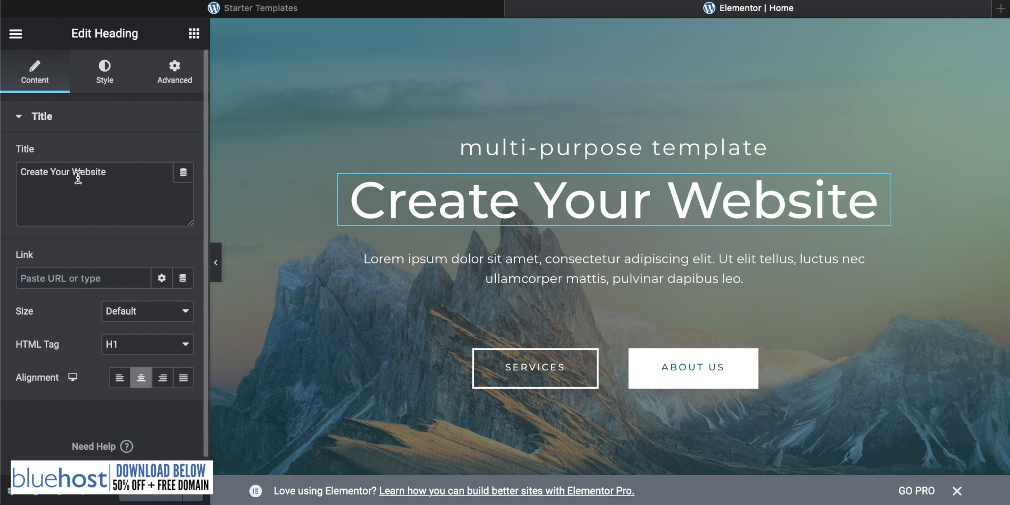
drag(107, 171, 16, 174)
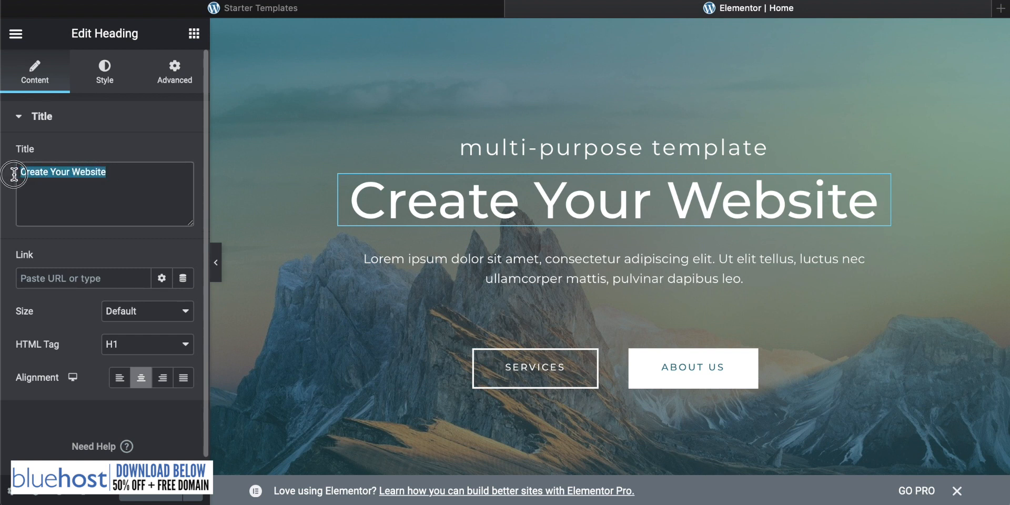
click(117, 177)
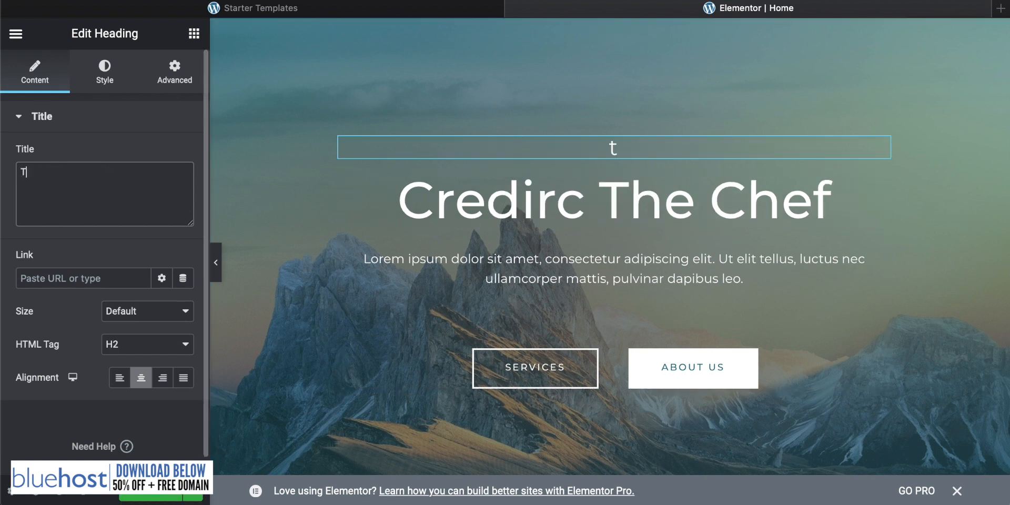
Step: Set the small heading above the main title to "The best personal chef"
text(he best oers)
key(BackSpace)
key(BackSpace)
key(BackSpace)
key(BackSpace)
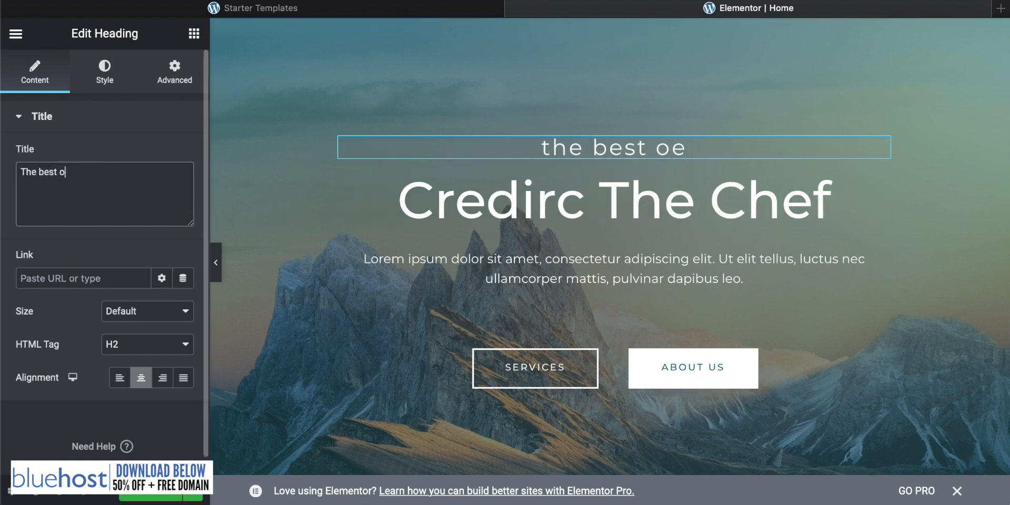
text(personal chef)
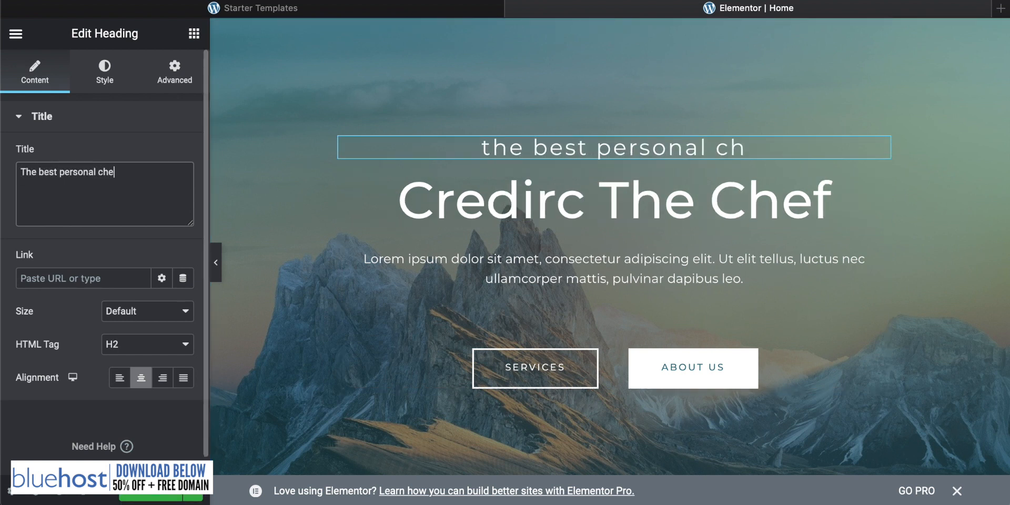
Step: Correct the spelling of the chef's name in the main heading
click(490, 187)
drag(583, 203, 436, 201)
text(edric)
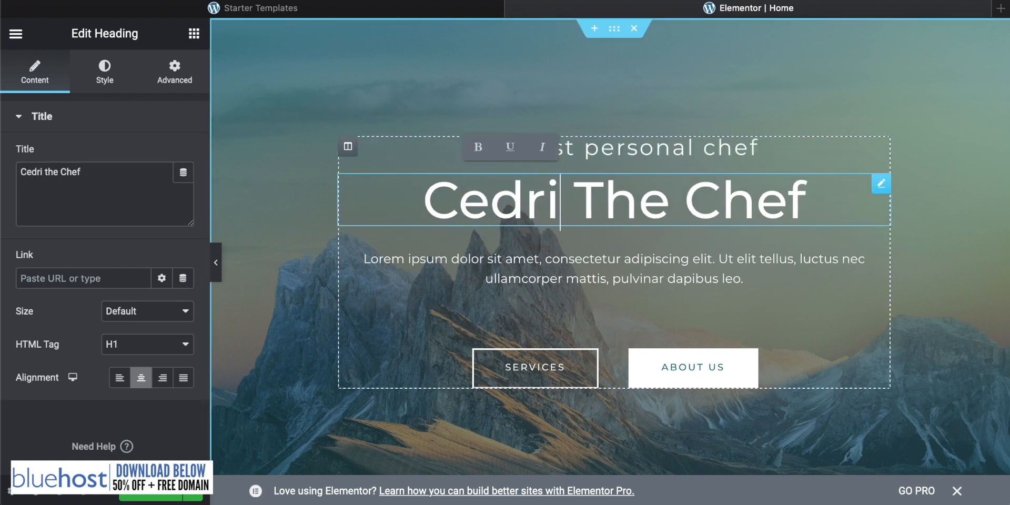
Step: Delete the Lorem ipsum paragraph below the main heading, and undo the deletion
click(748, 279)
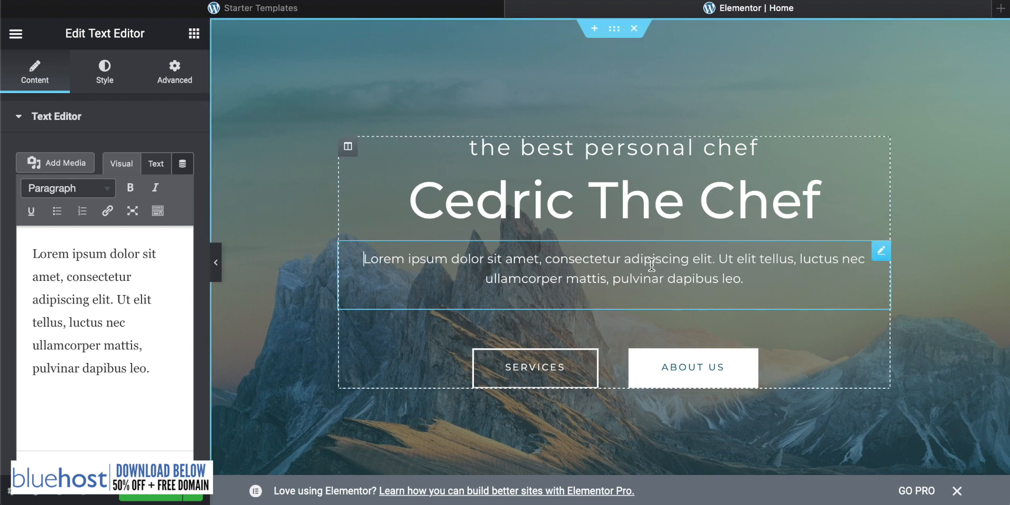
right_click(884, 260)
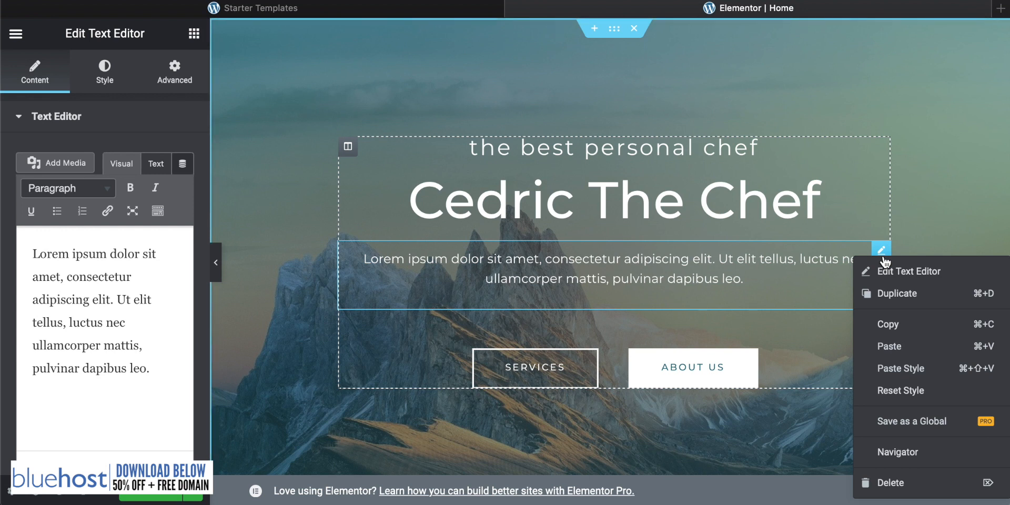
click(891, 483)
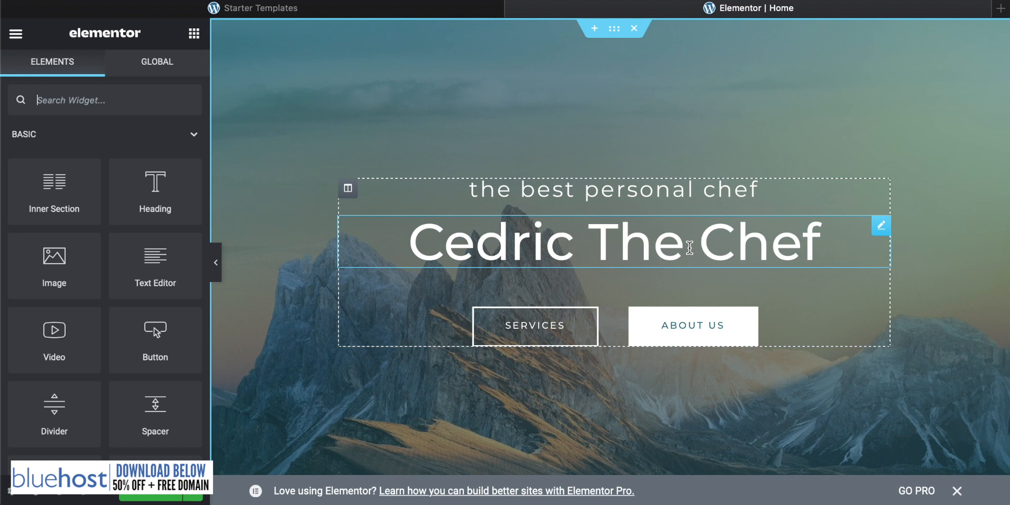
click(690, 248)
key(ctrl+z)
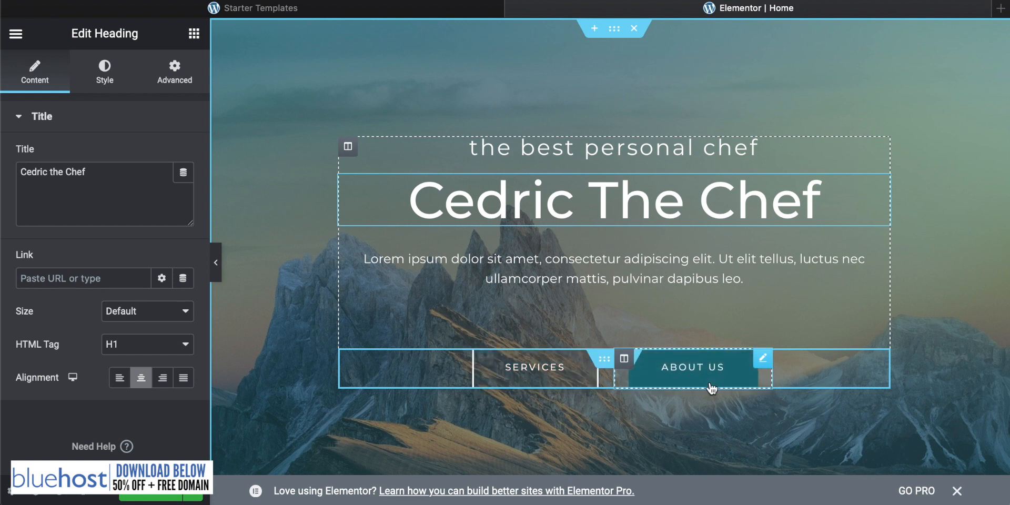
click(558, 367)
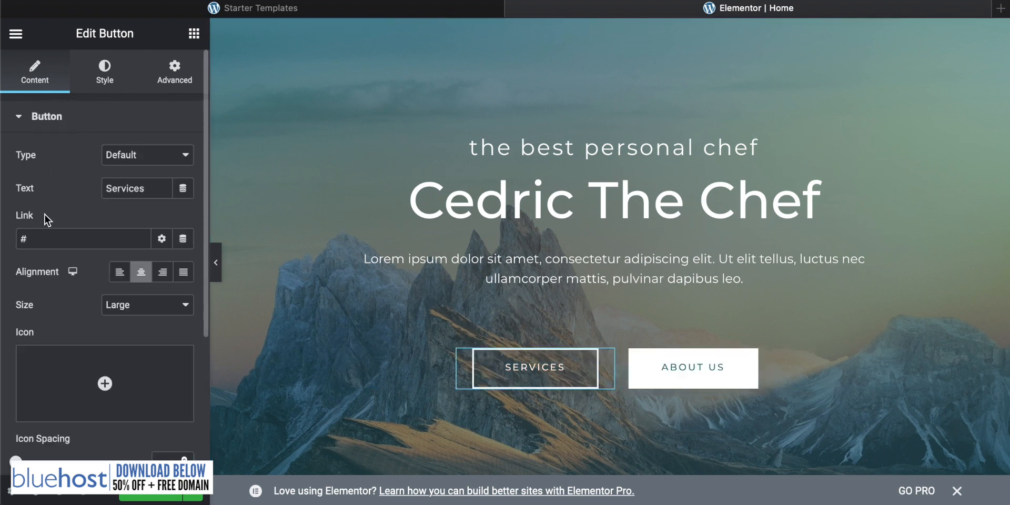
click(46, 239)
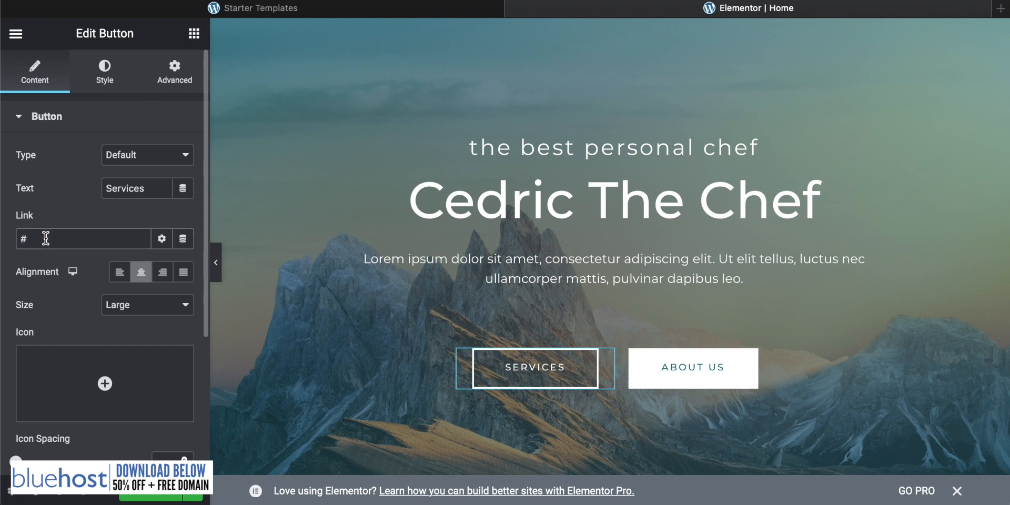
drag(46, 239, 2, 197)
drag(60, 245, 1, 223)
text(https://techzg.co)
text(service)
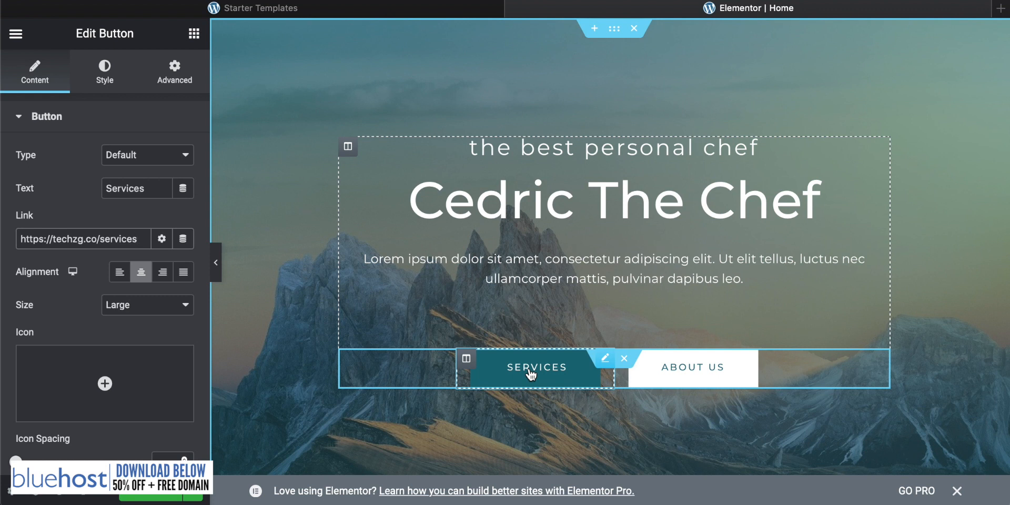
Step: Open techzg.co in a new browser tab and look through its Services page
click(1001, 8)
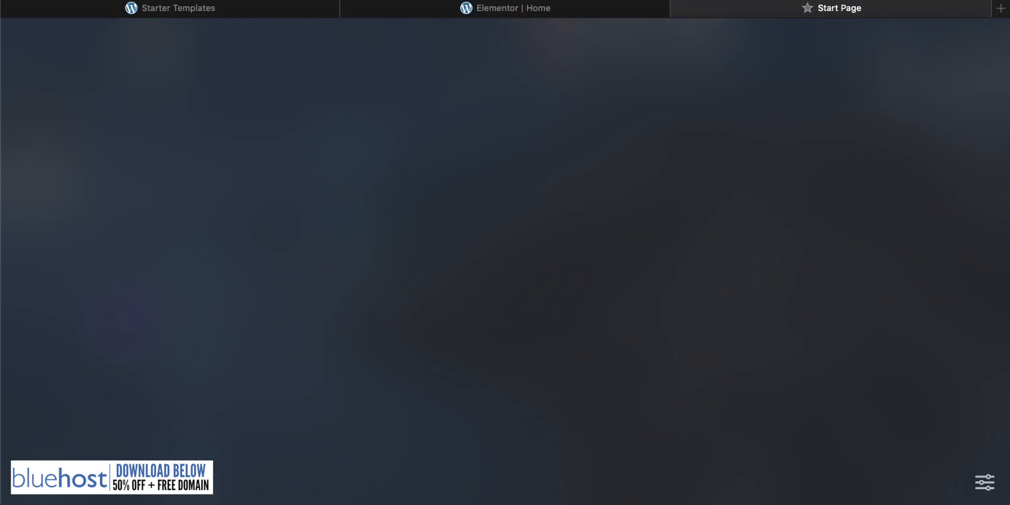
text(techzg.co)
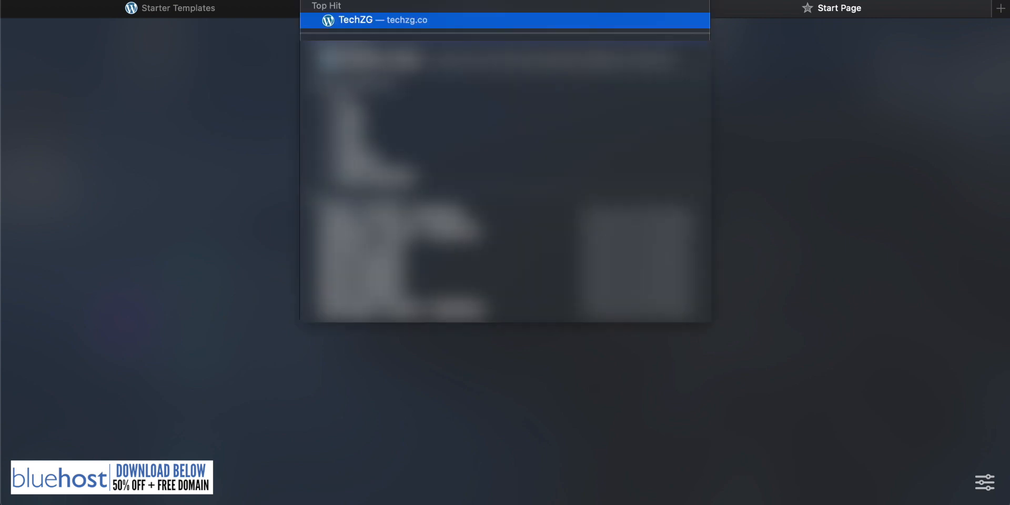
key(Return)
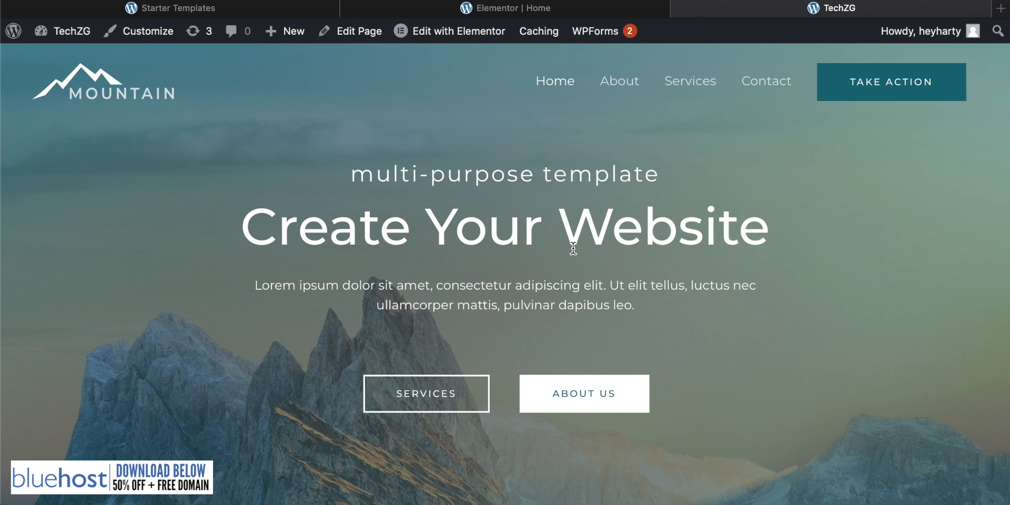
click(702, 87)
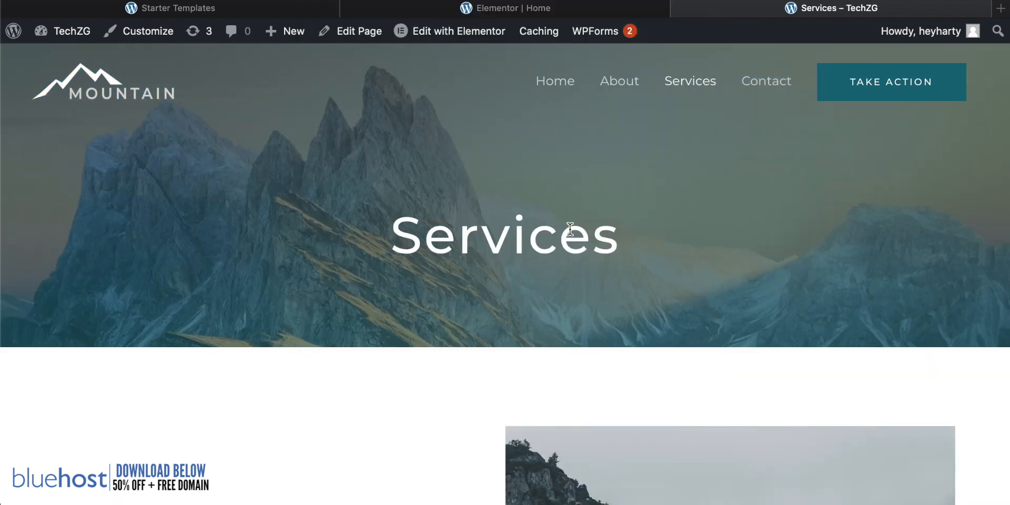
scroll(570, 230, down, 10)
scroll(570, 230, up, 10)
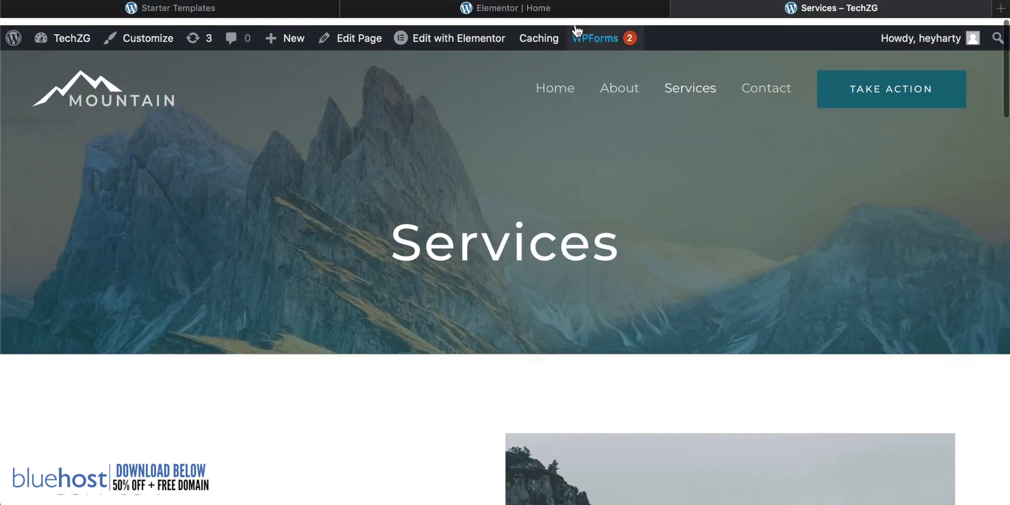
click(520, 7)
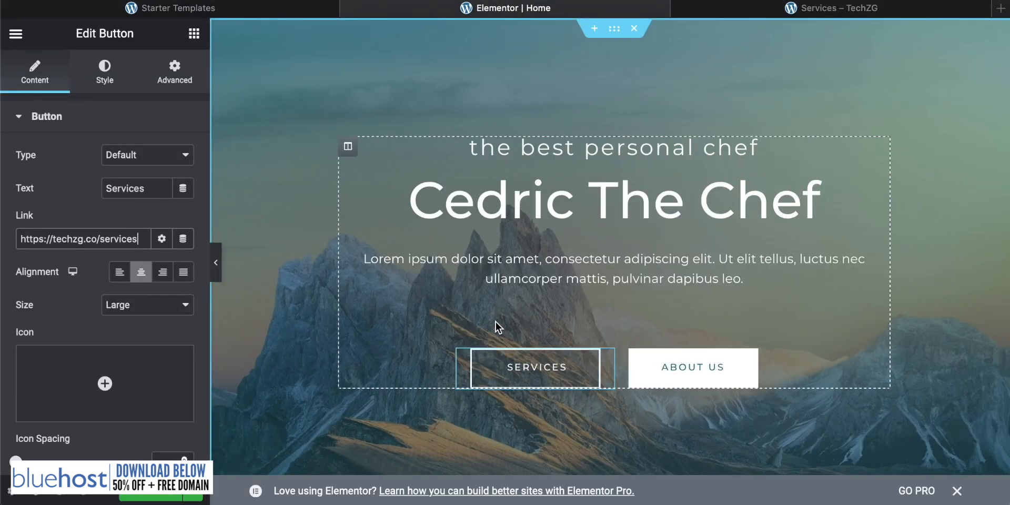
click(703, 367)
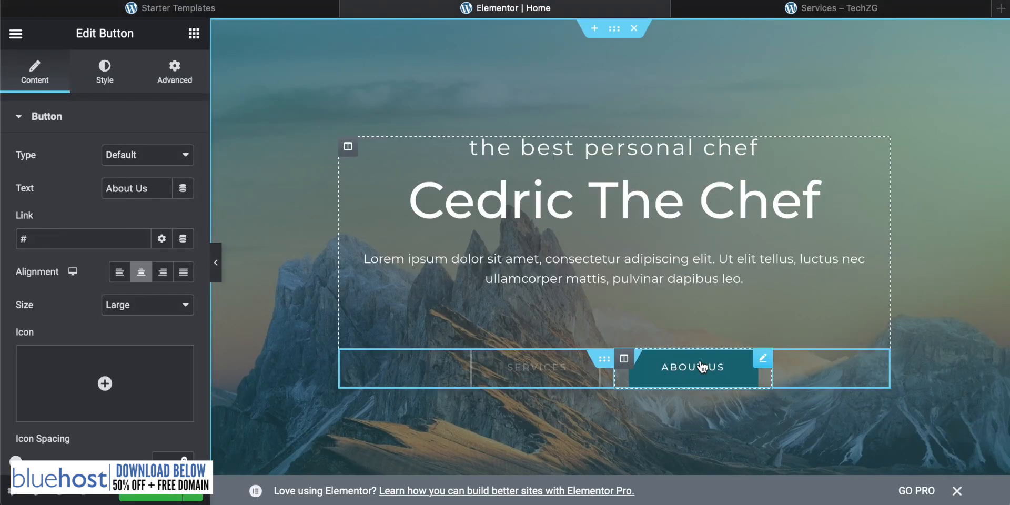
click(51, 242)
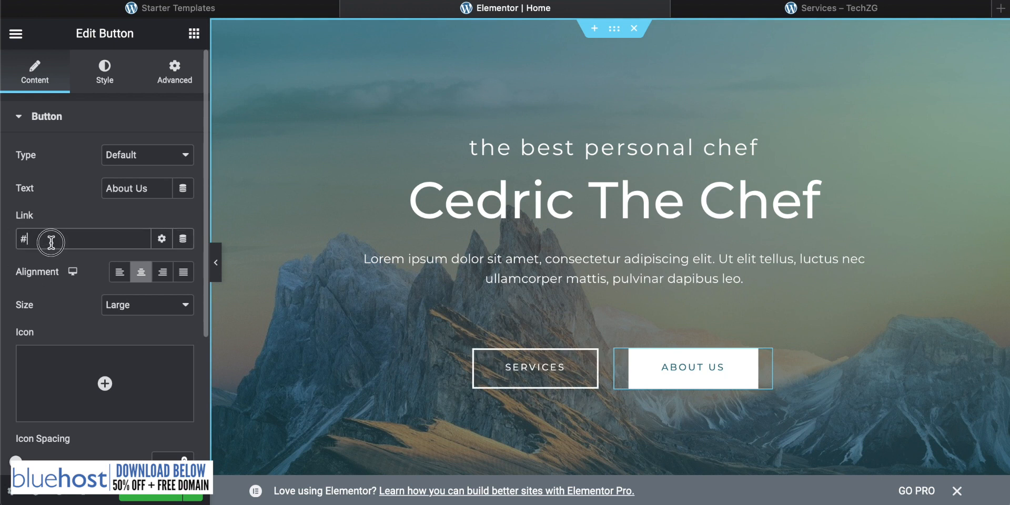
click(861, 7)
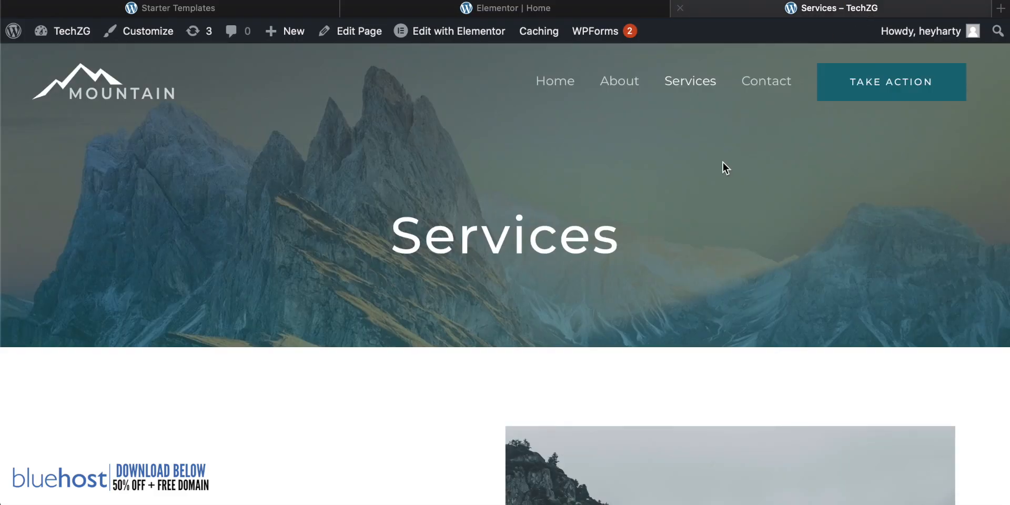
click(623, 81)
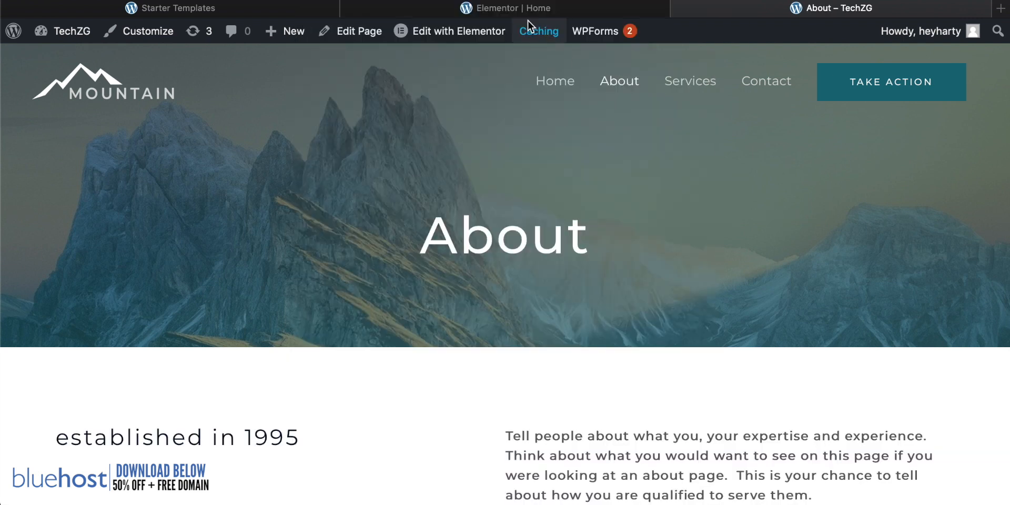
click(523, 8)
drag(54, 237, 1, 235)
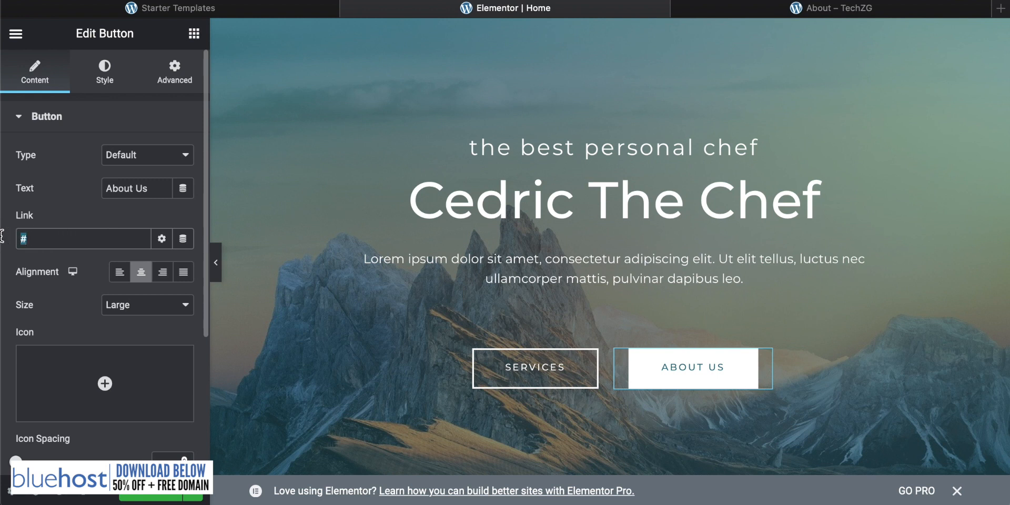
text(https://techzg.co/about/)
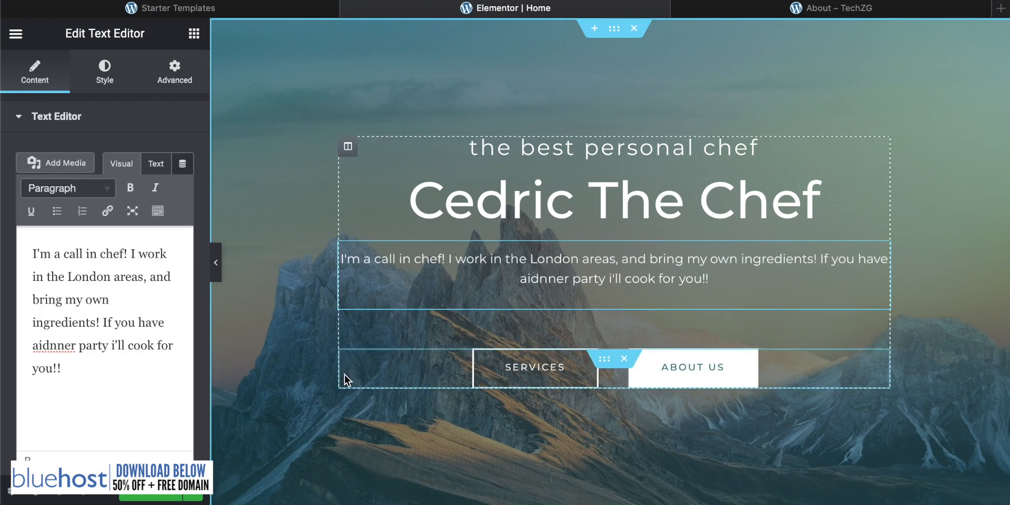
scroll(488, 372, down, 2)
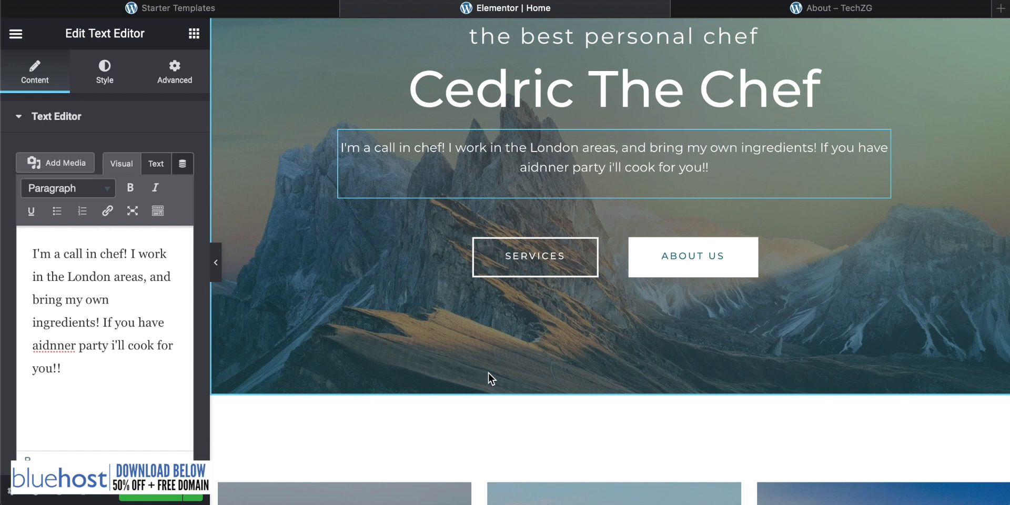
Step: Open the hero section for editing and bring up its background style settings
scroll(412, 289, up, 2)
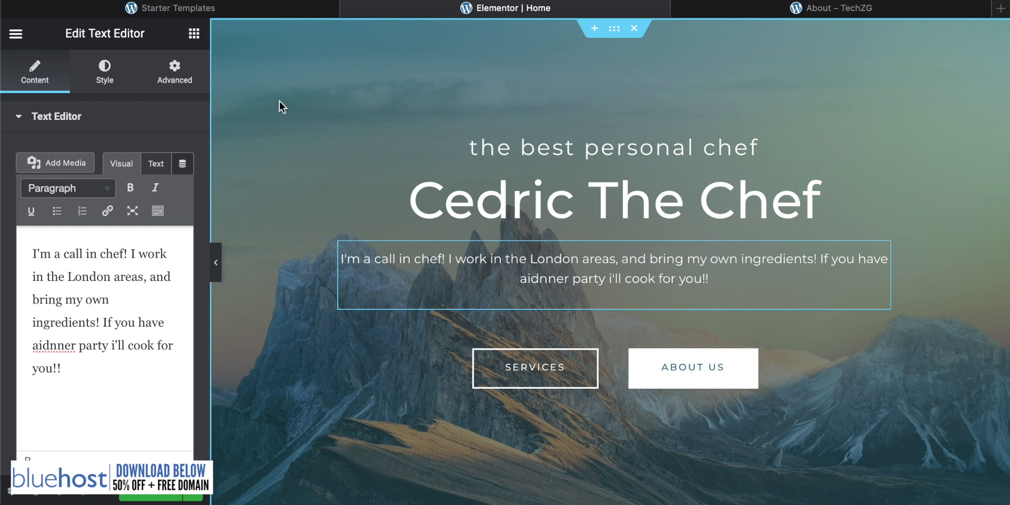
right_click(287, 66)
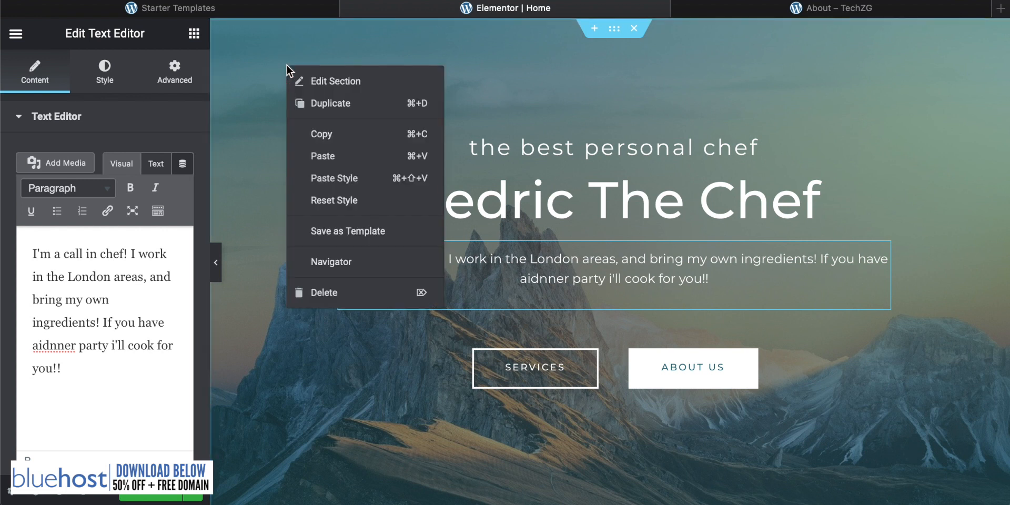
click(343, 82)
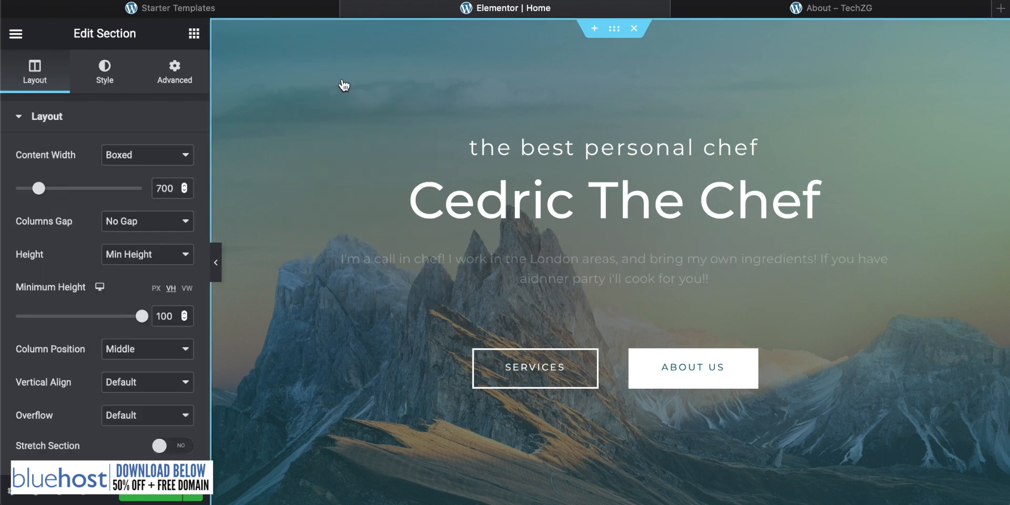
scroll(83, 194, down, 3)
scroll(83, 194, up, 3)
scroll(83, 158, down, 3)
scroll(82, 128, down, 2)
scroll(82, 128, up, 4)
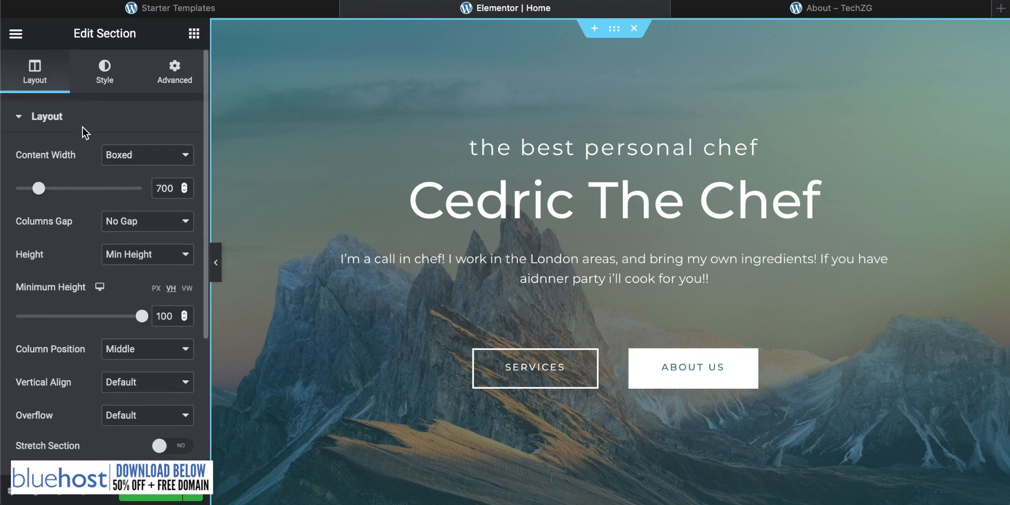
click(105, 72)
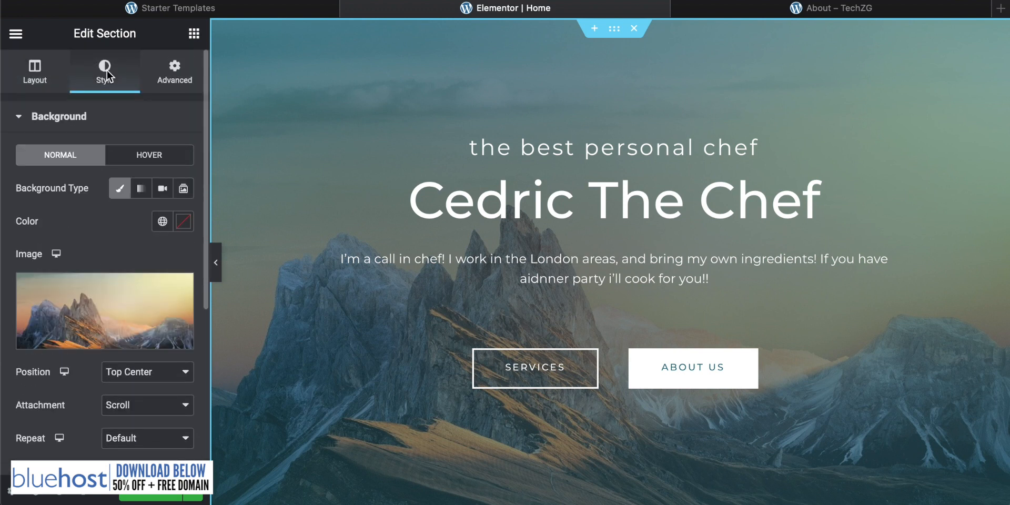
Step: Upload pexels-sebastian-coman-photography-3437689.jpg from the Personal Chef folder and insert it as the hero section's background image
scroll(83, 226, down, 1)
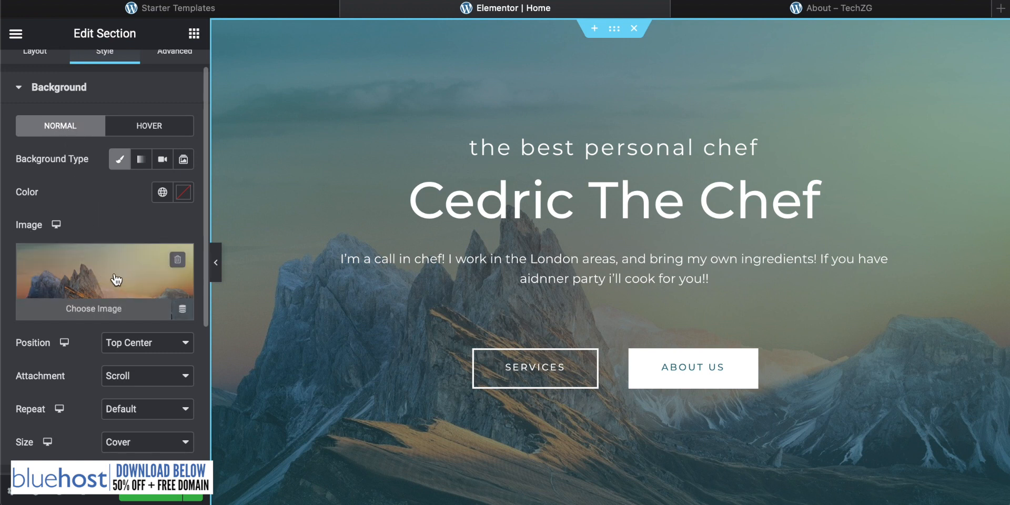
click(100, 312)
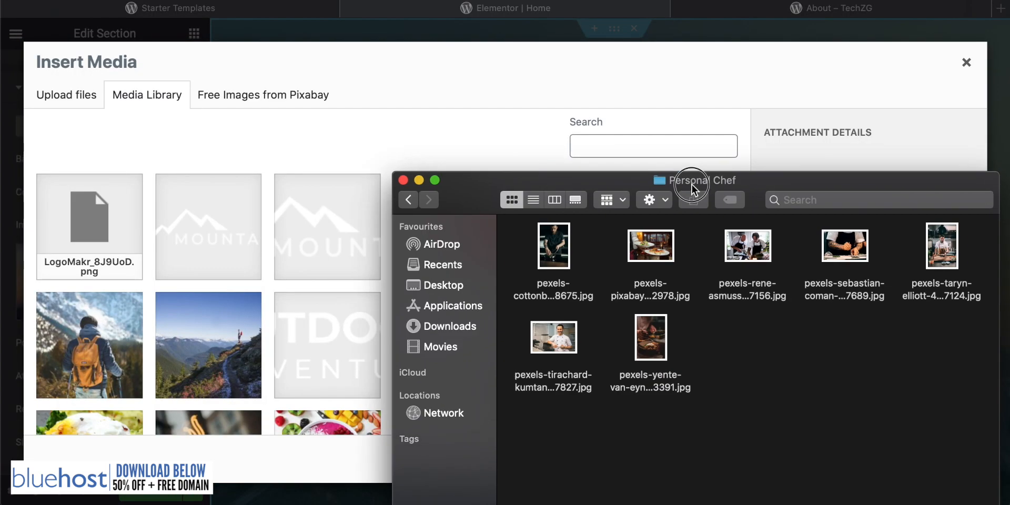
drag(693, 184, 628, 150)
click(779, 207)
drag(779, 208, 132, 227)
drag(389, 145, 723, 503)
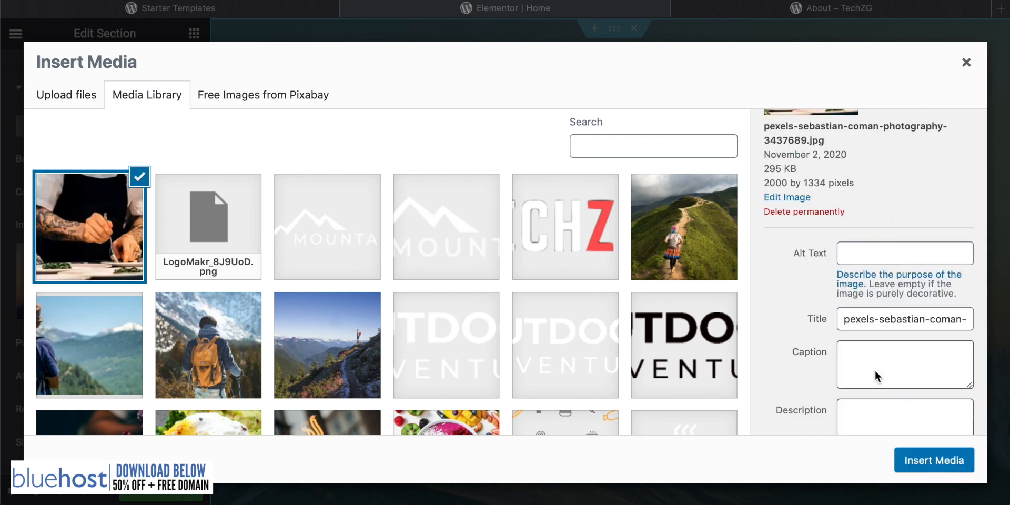
click(874, 254)
click(860, 251)
scroll(860, 248, down, 2)
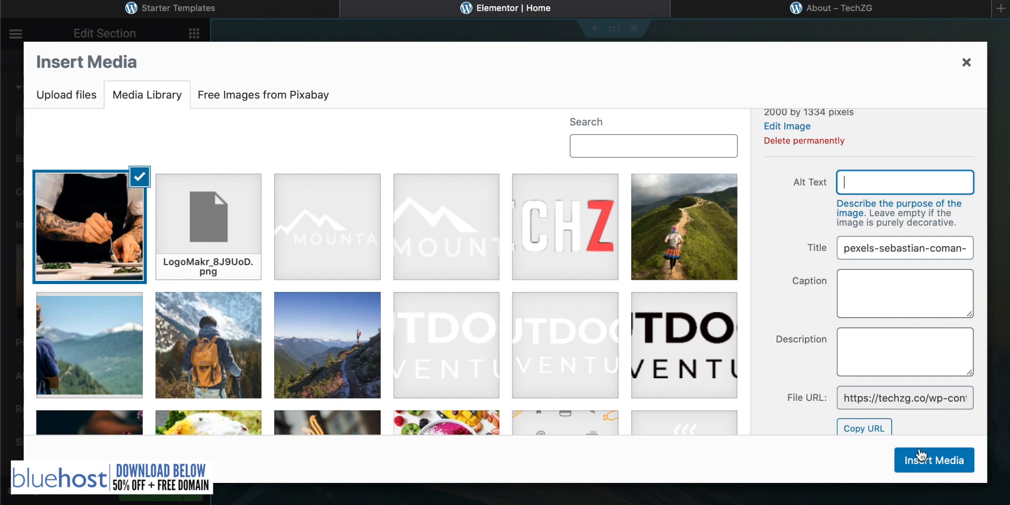
click(940, 462)
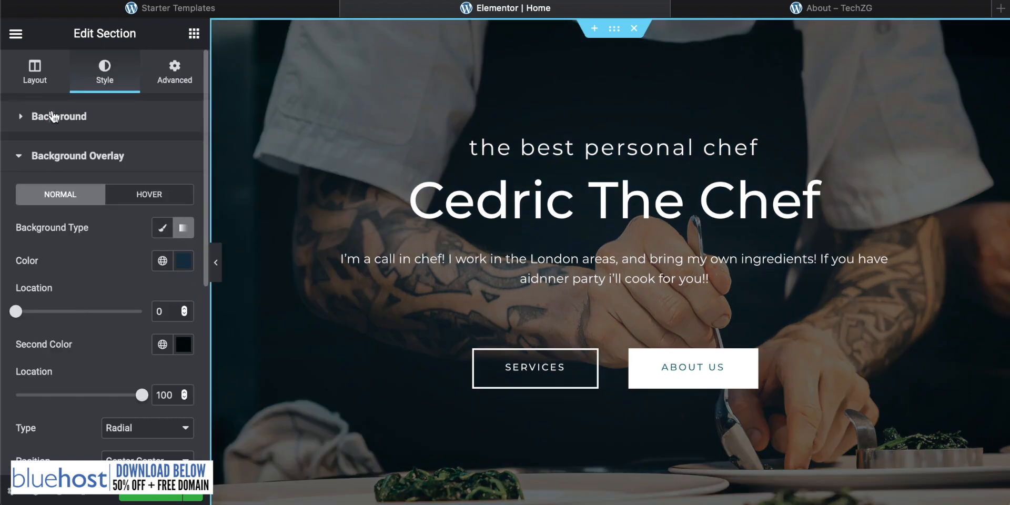
Step: Set the hero background type to video and link the AdenFilms YouTube video "Lobster & Steak Teppanyaki - Gourmet Food in Las Vegas"
click(53, 116)
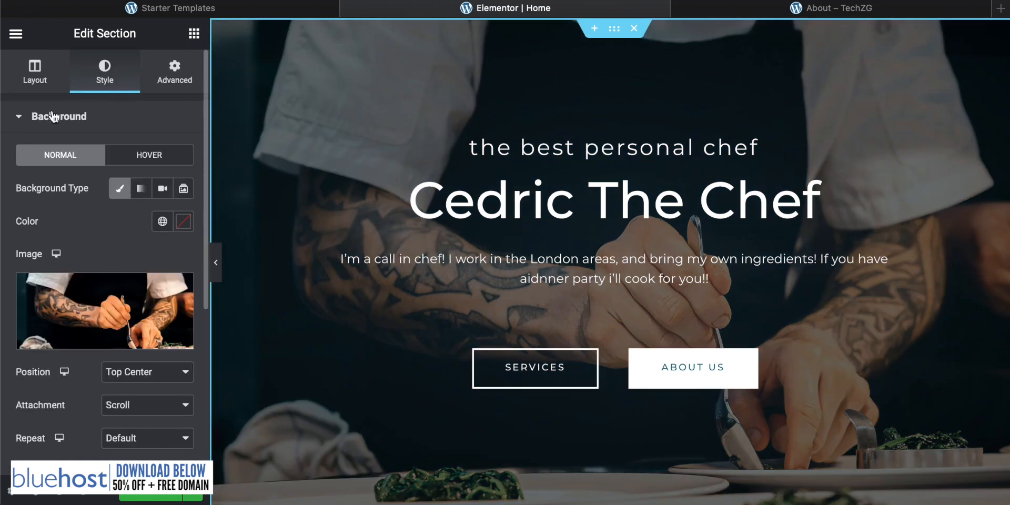
click(162, 191)
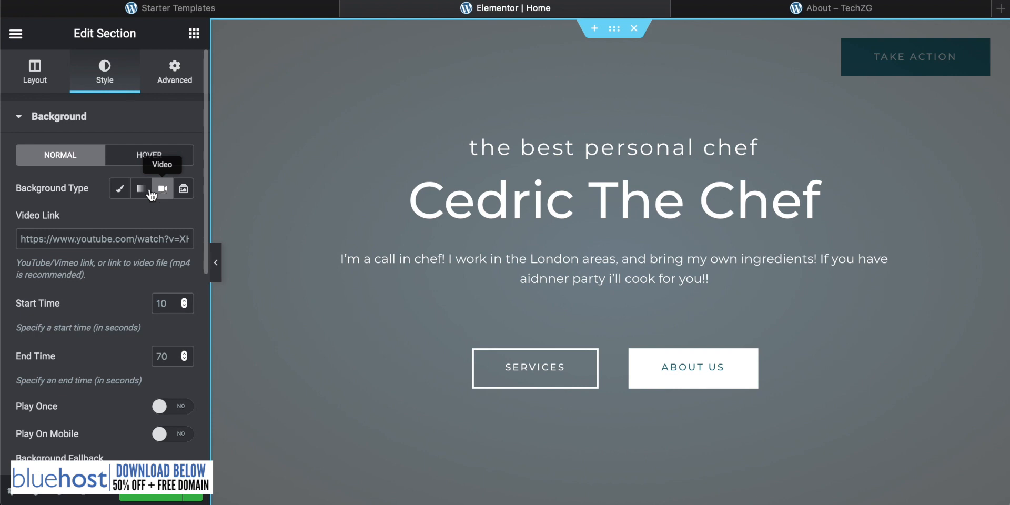
click(84, 235)
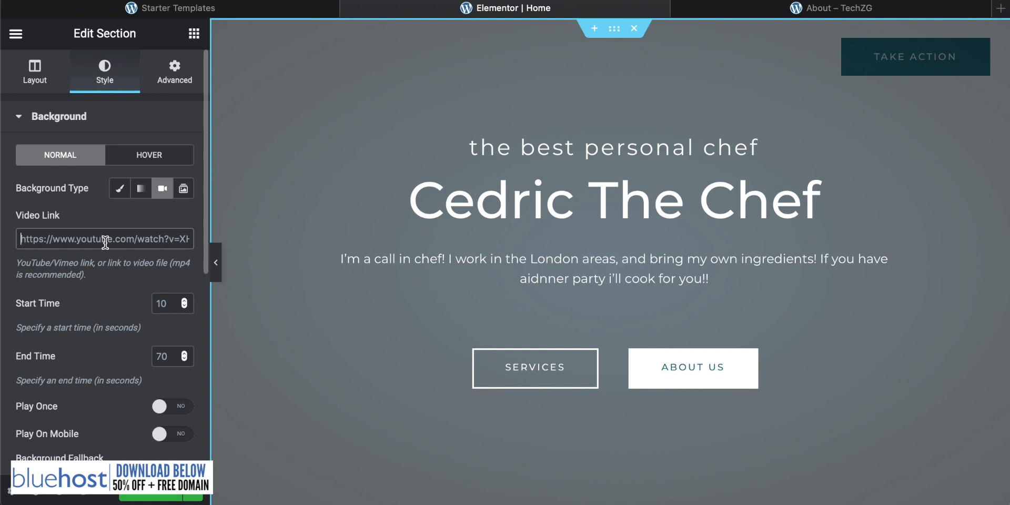
key(End)
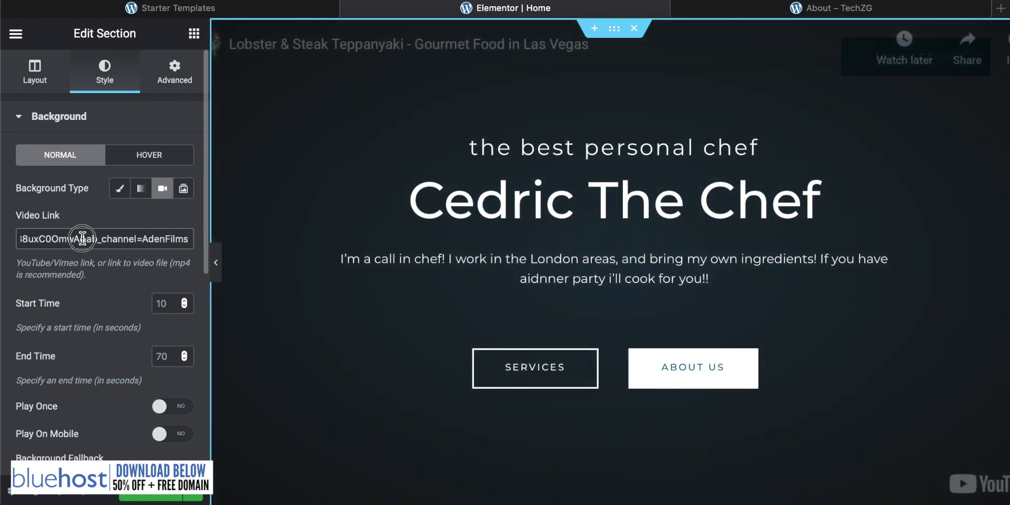
drag(87, 238, 2, 235)
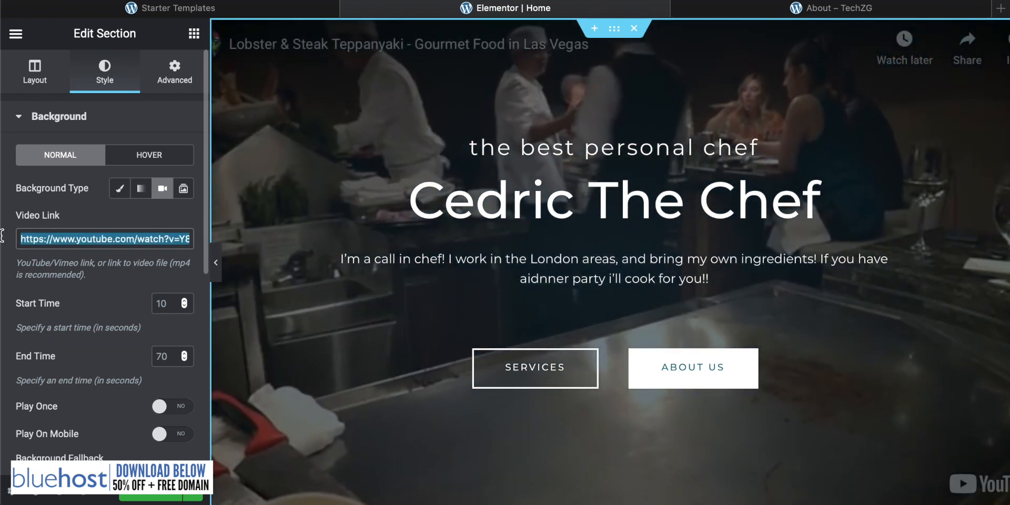
click(90, 240)
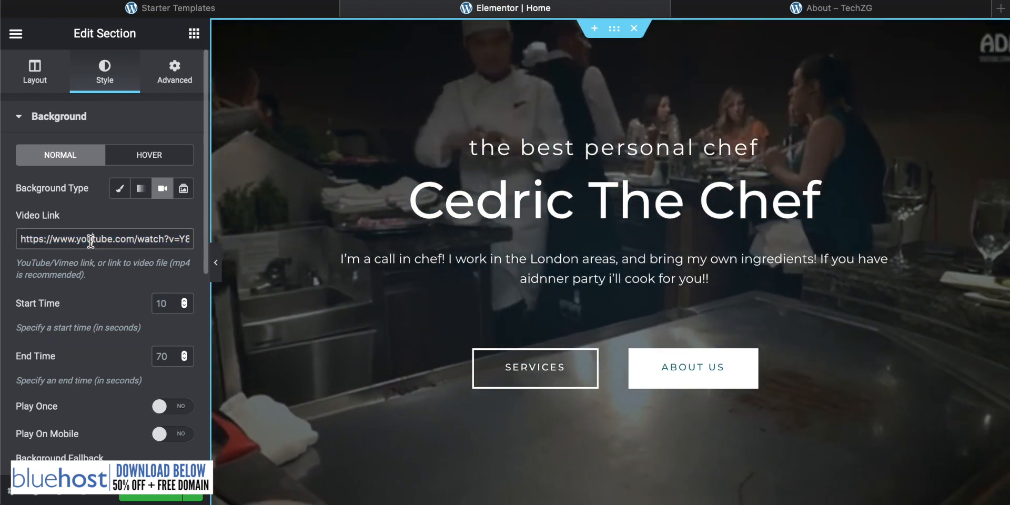
Step: Set the background video's end time to 20 seconds
scroll(132, 279, down, 2)
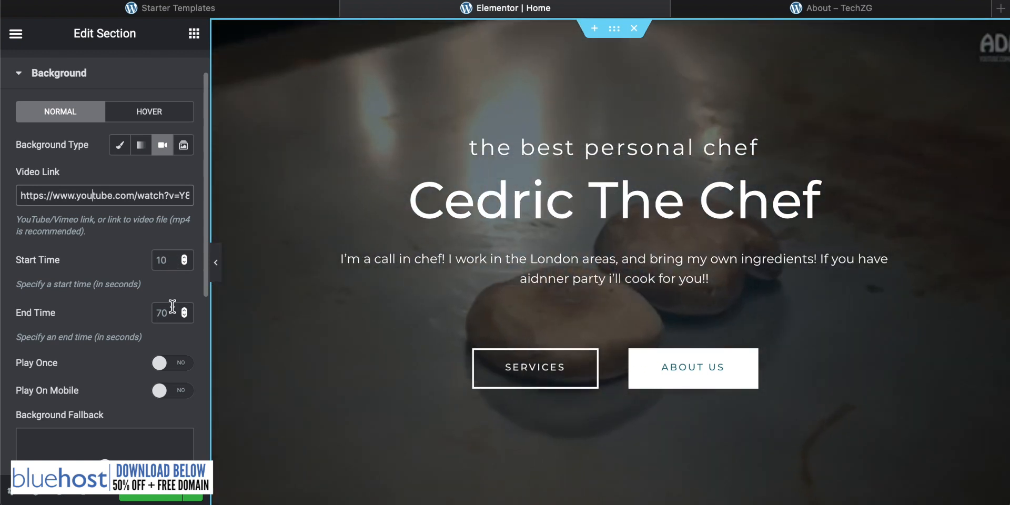
click(171, 313)
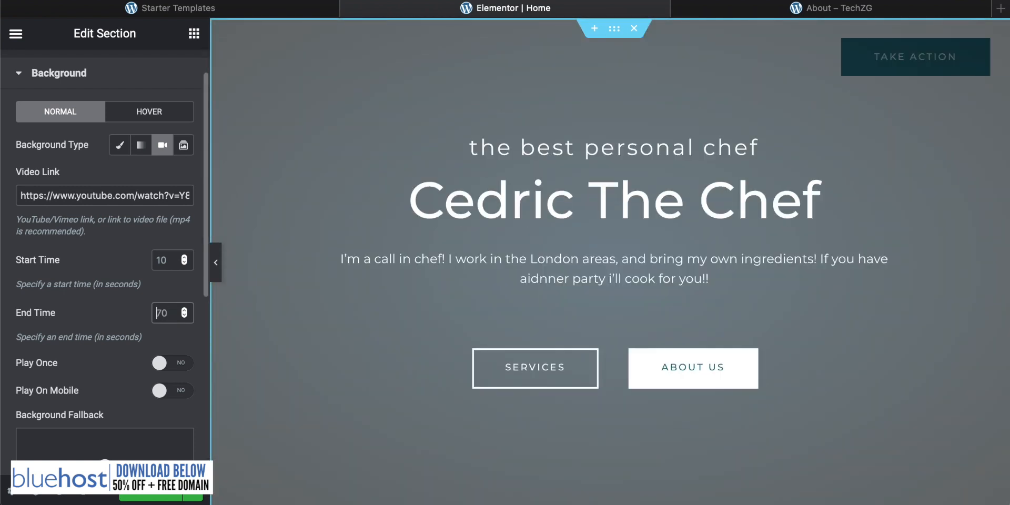
key(ctrl+a)
text(20)
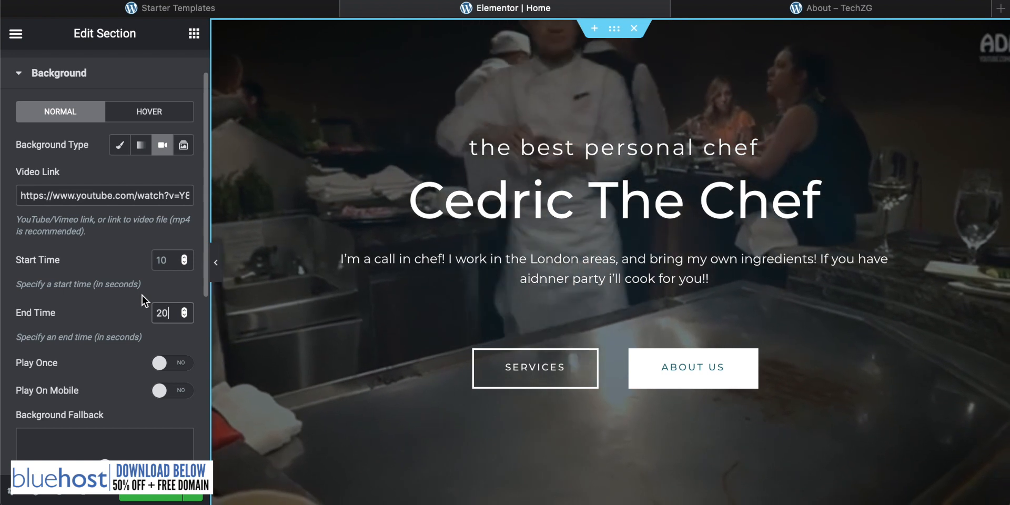
Step: Lower the opacity of the hero section's background overlay
scroll(73, 291, down, 3)
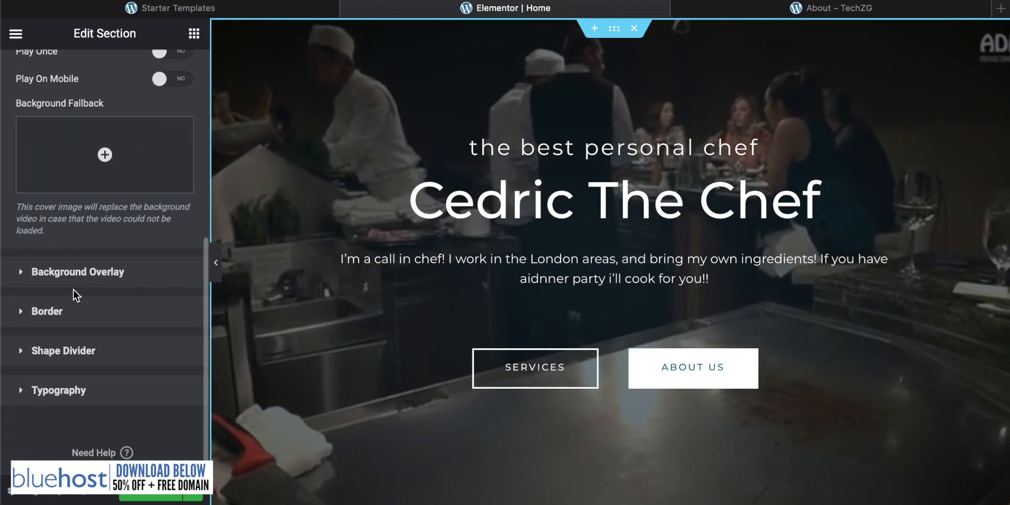
click(74, 267)
scroll(108, 289, down, 3)
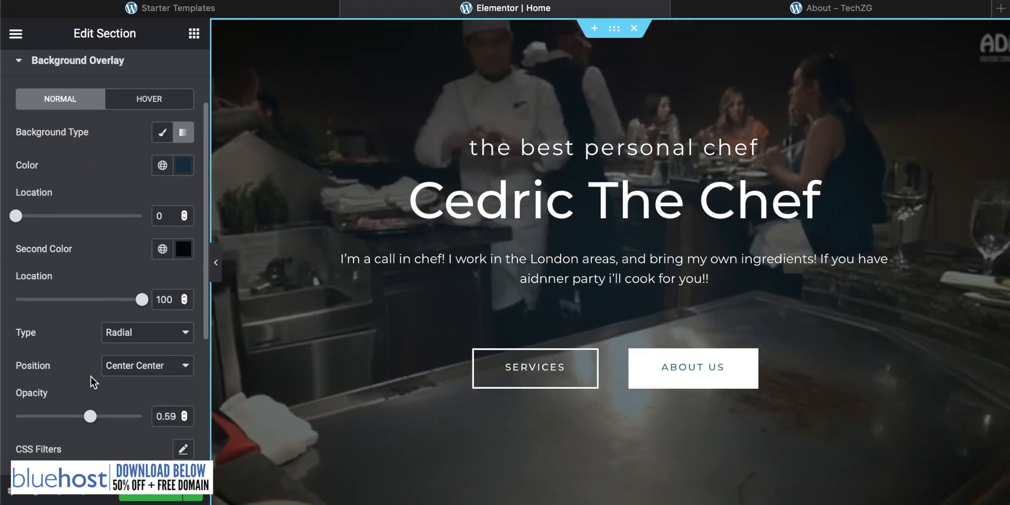
drag(90, 417, 67, 426)
scroll(113, 314, up, 3)
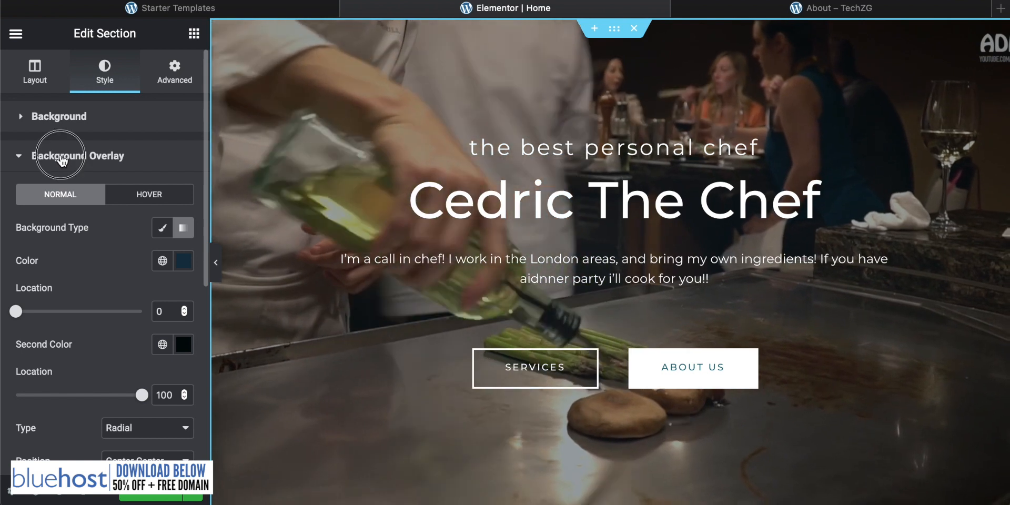
Step: Try the gradient background type for the hero section, and return it to the classic type with the chef image
click(59, 156)
click(49, 118)
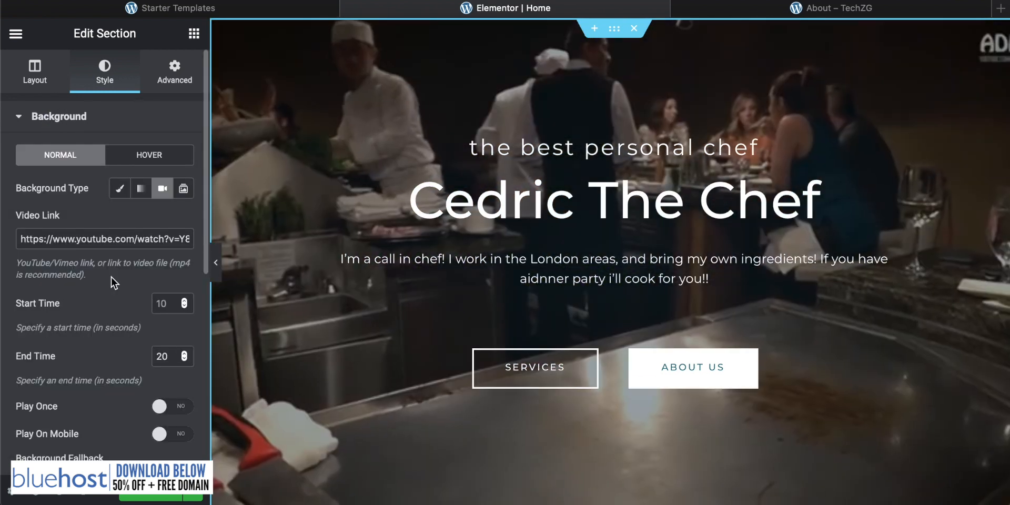
click(66, 121)
click(63, 119)
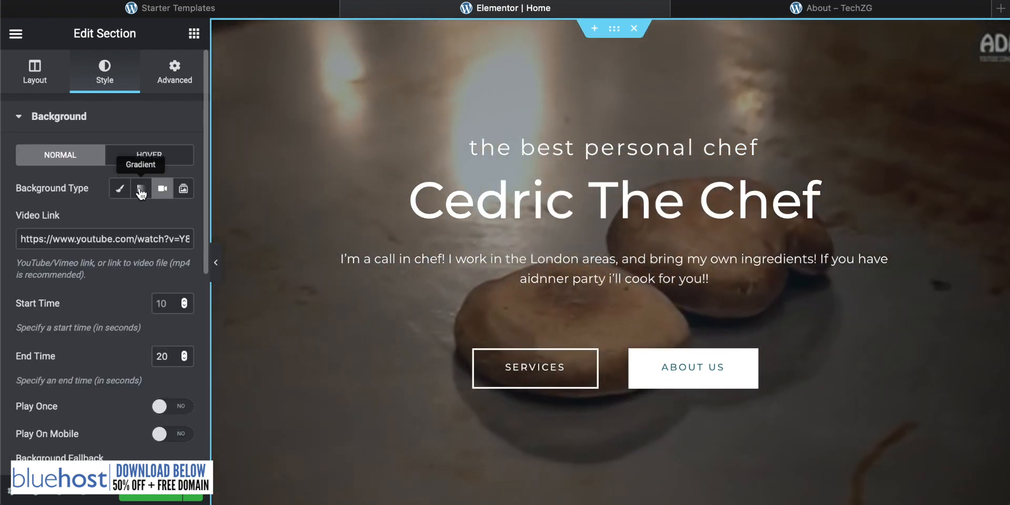
click(141, 190)
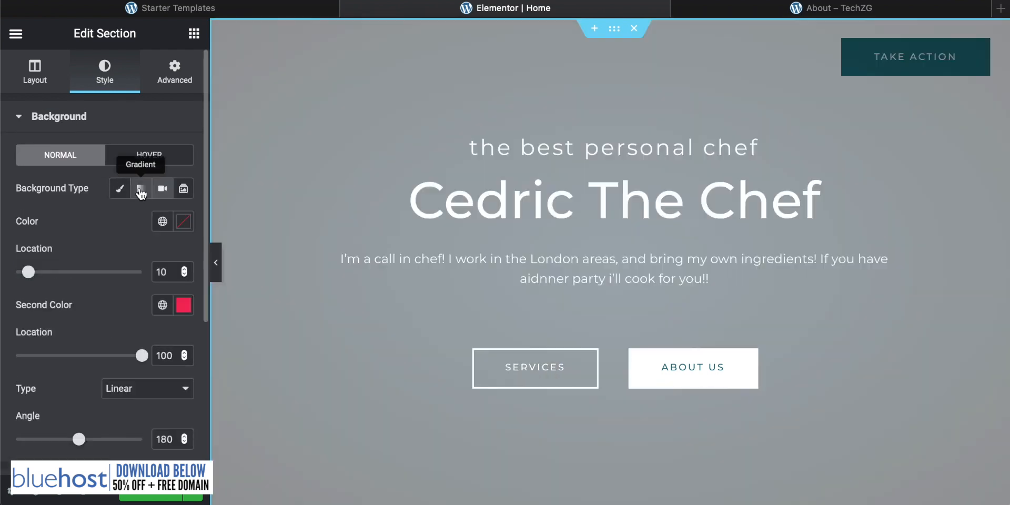
click(123, 191)
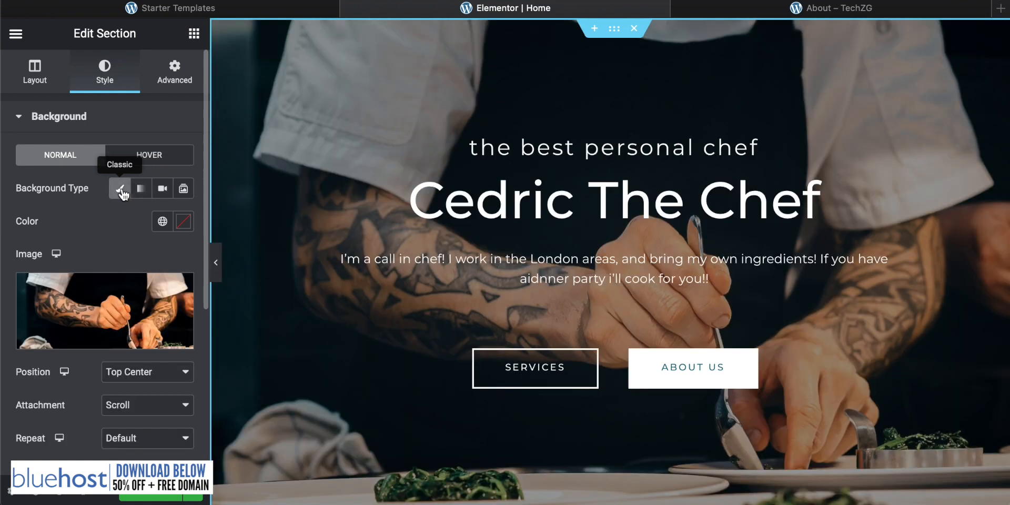
scroll(122, 194, down, 2)
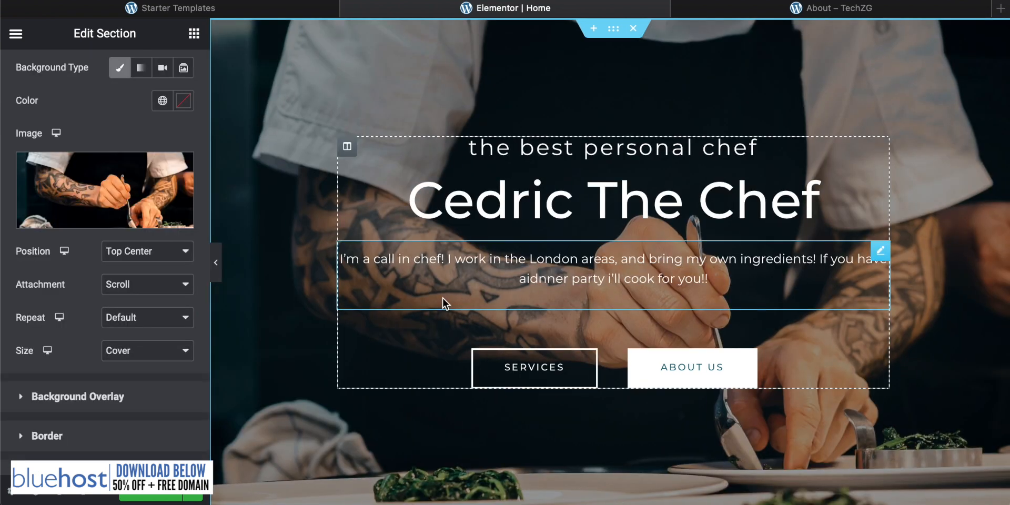
Step: Change the title of the "service 1" heading to "Menu 1"
scroll(416, 216, down, 10)
scroll(416, 215, down, 1)
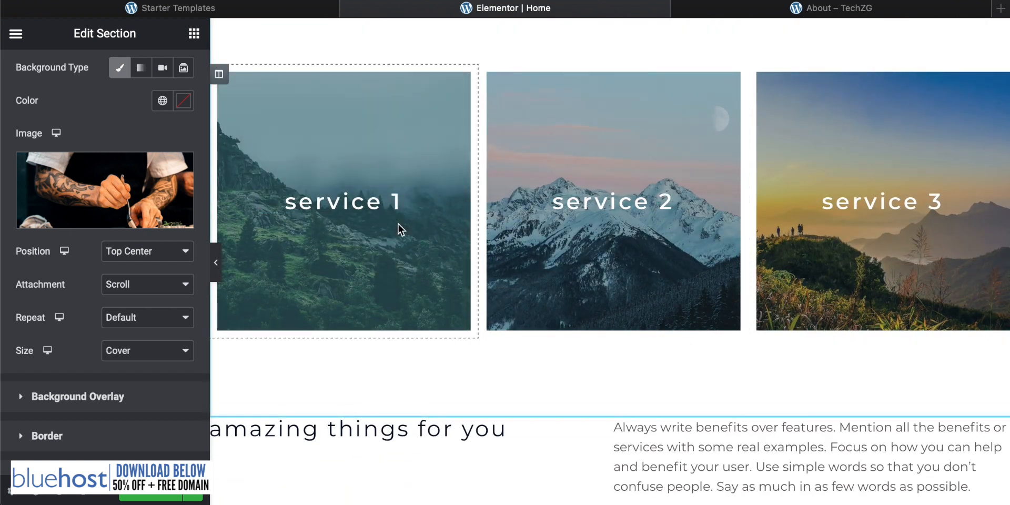
click(351, 159)
click(341, 207)
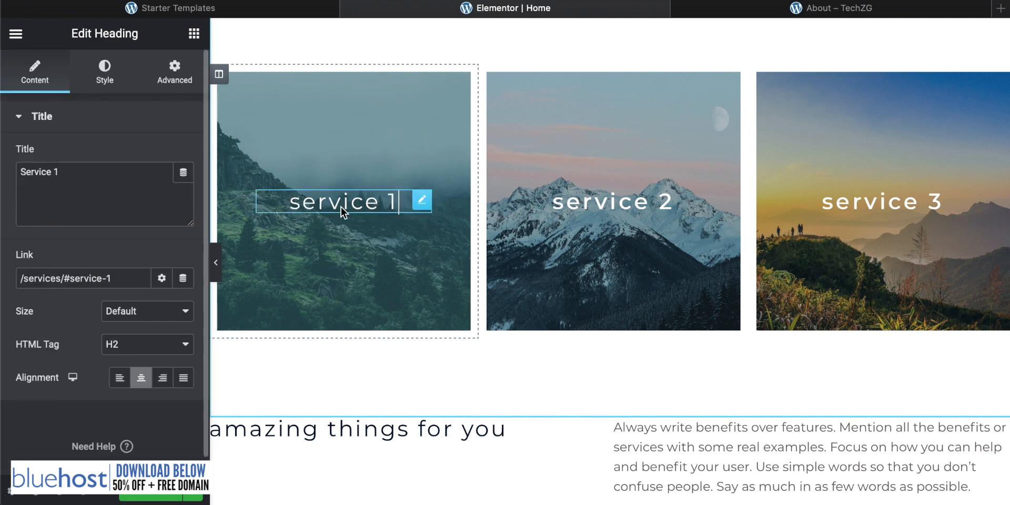
click(96, 168)
drag(82, 167, 2, 136)
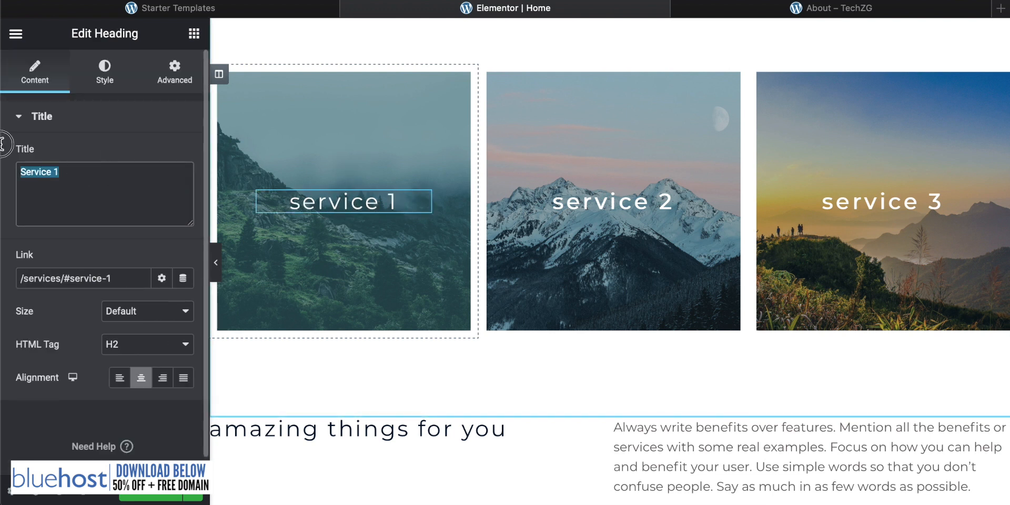
text(Menu)
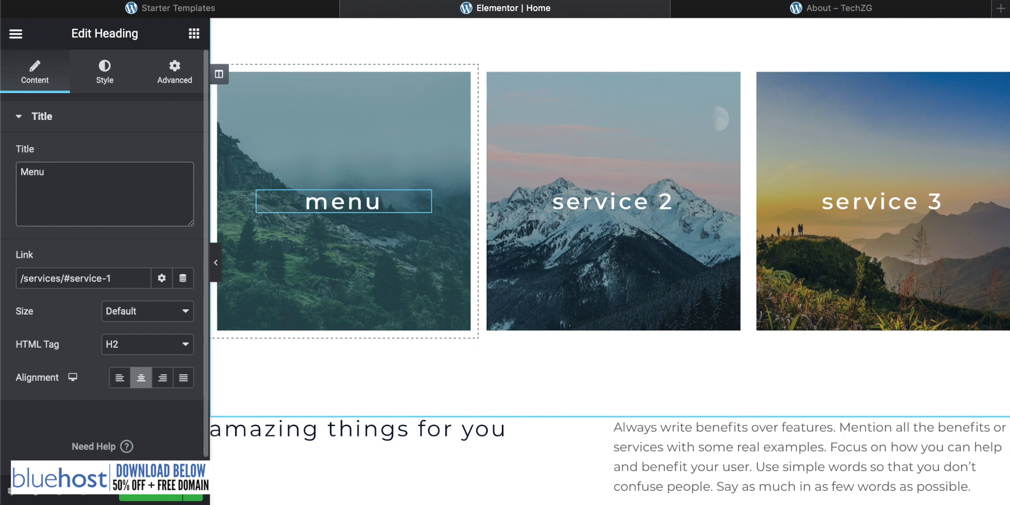
text( 1)
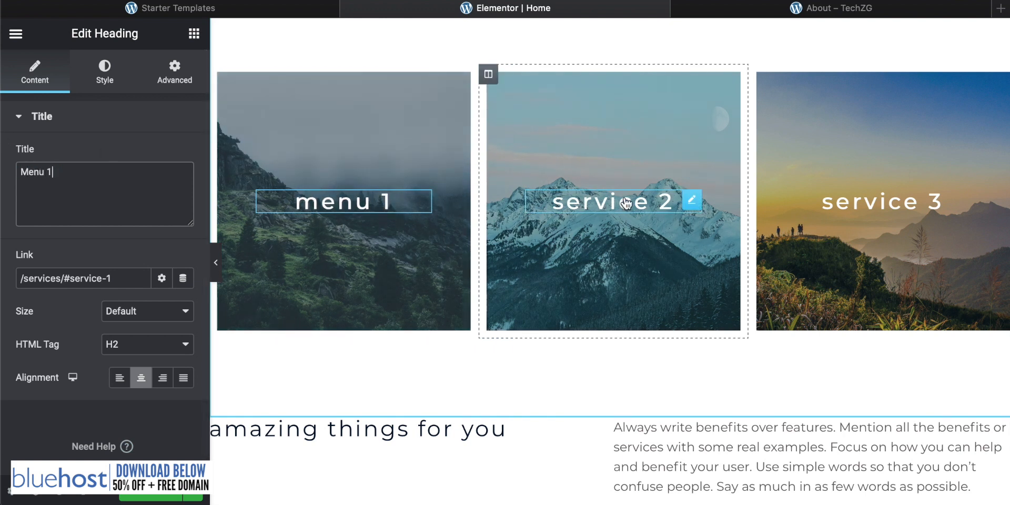
Step: Change the title of the "service 2" heading to "menu 2"
click(625, 197)
text(Menu)
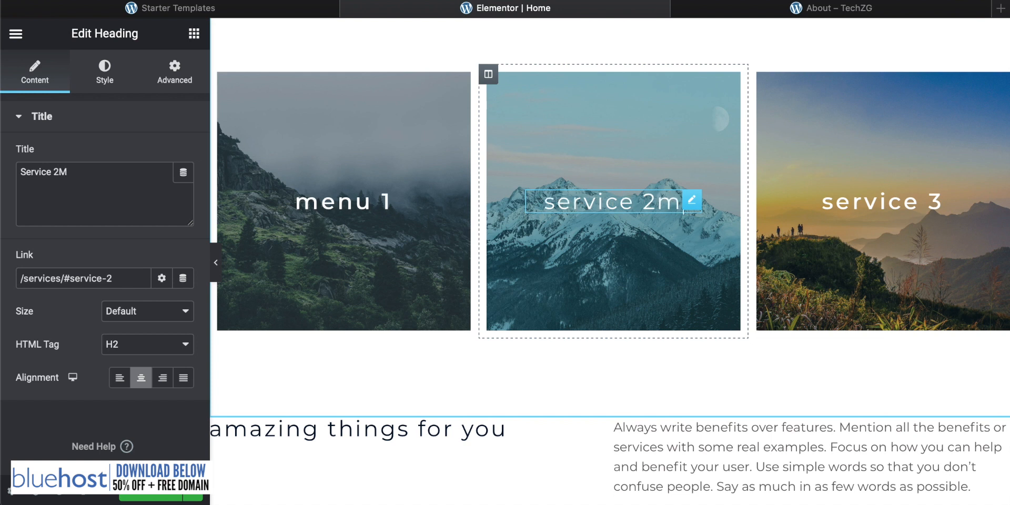
key(BackSpace)
key(BackSpace)
key(BackSpace)
key(BackSpace)
key(BackSpace)
key(BackSpace)
key(BackSpace)
key(BackSpace)
key(BackSpace)
key(BackSpace)
key(BackSpace)
key(BackSpace)
key(BackSpace)
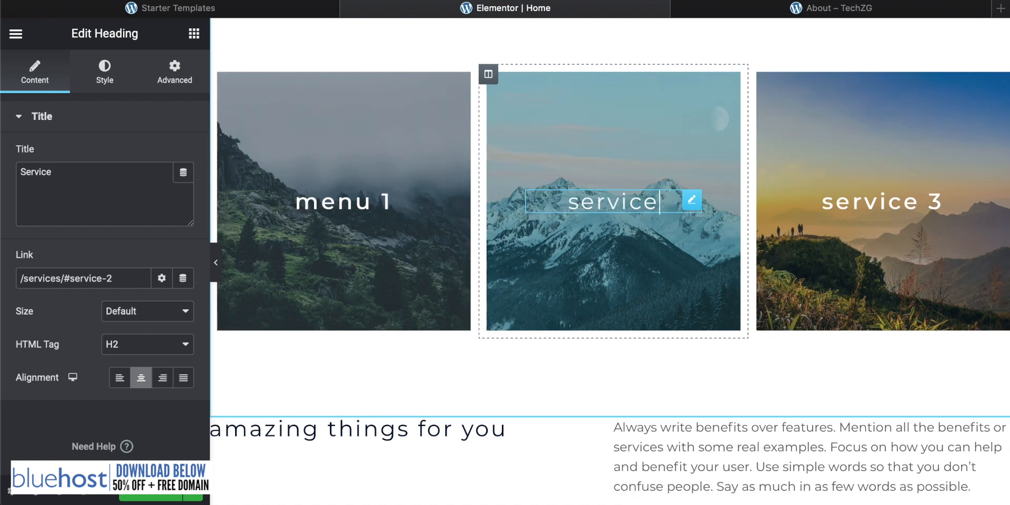
text(mun)
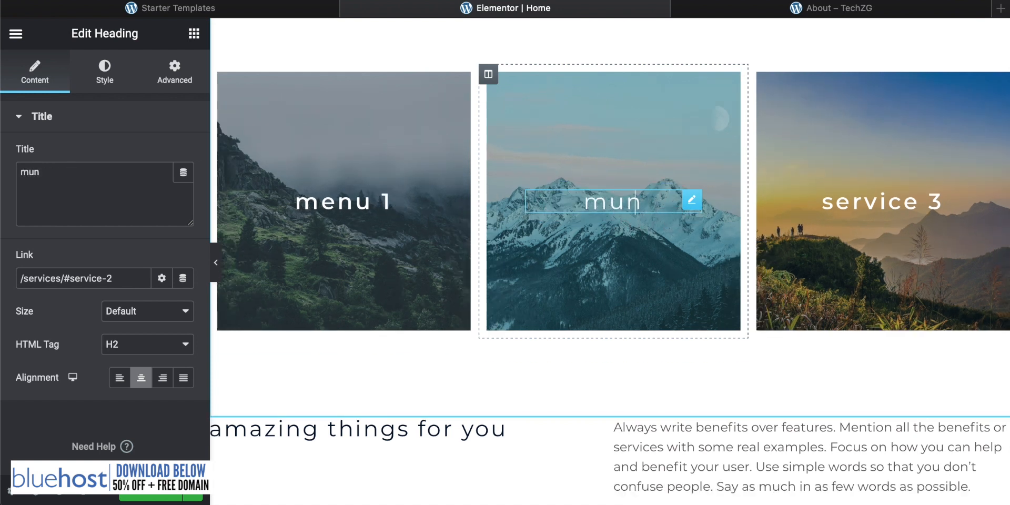
key(BackSpace)
key(BackSpace)
text(enu)
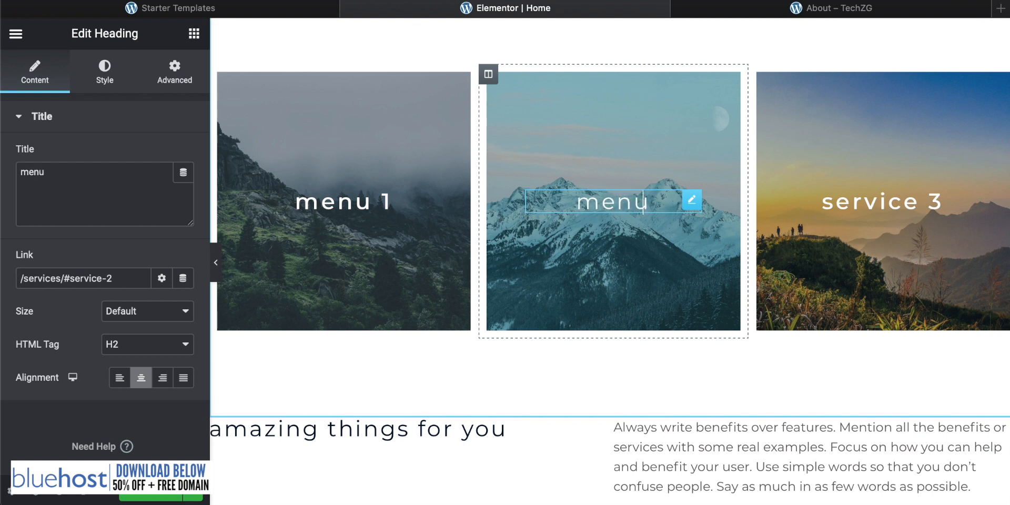
text( 2)
Step: Change the title of the "service 3" heading to "menu 3"
click(894, 227)
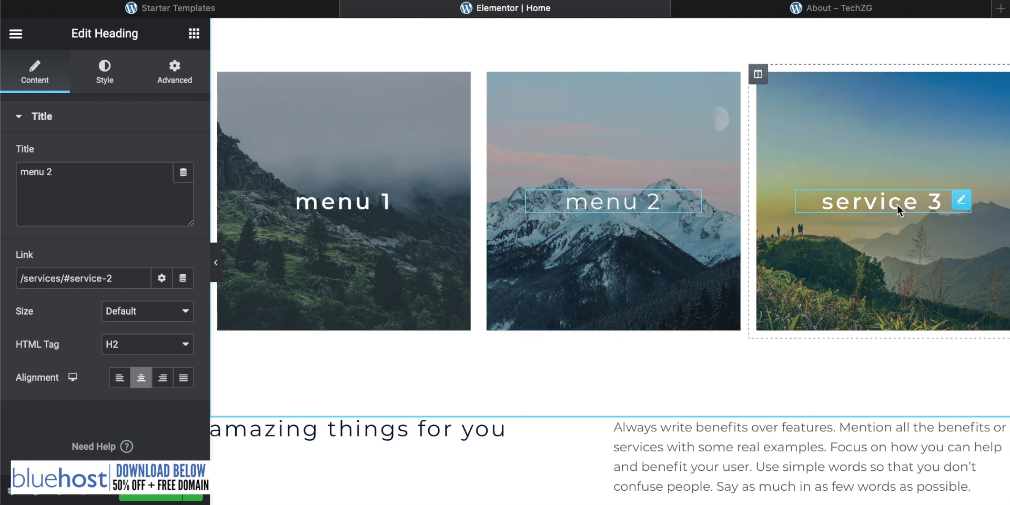
double_click(898, 205)
text(m)
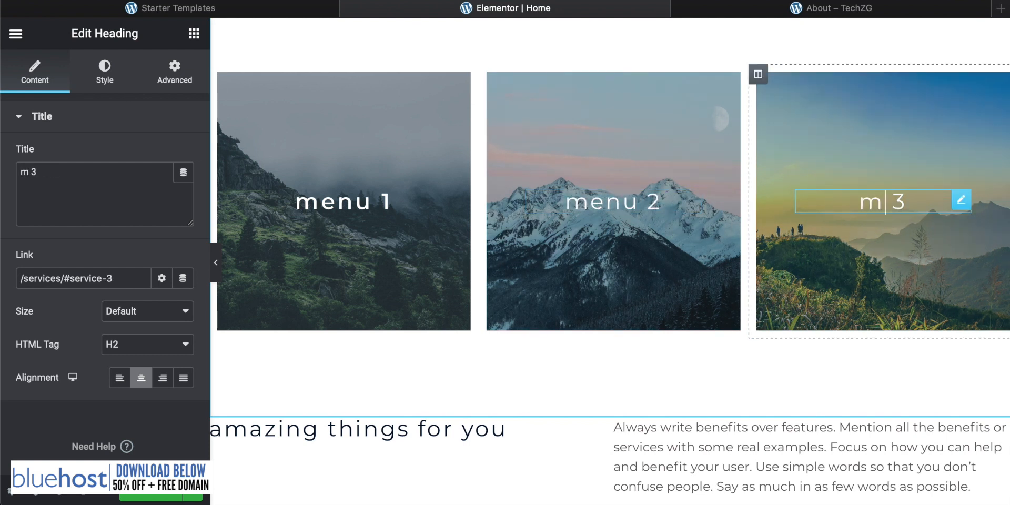
text(enu)
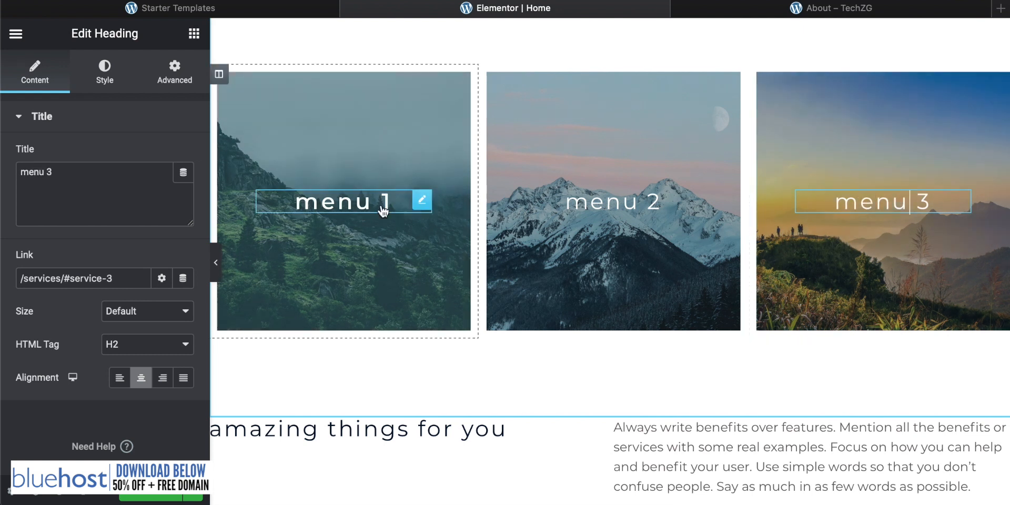
Step: Replace the background image of the "menu 1" column with pexels-pixabay-262978.jpg, uploaded from the Personal Chef folder
right_click(251, 105)
click(285, 122)
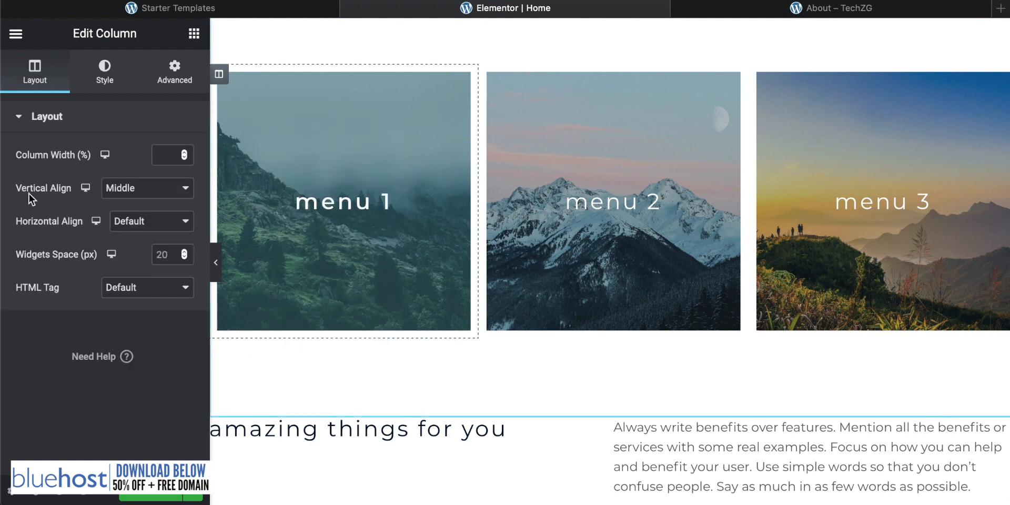
click(101, 82)
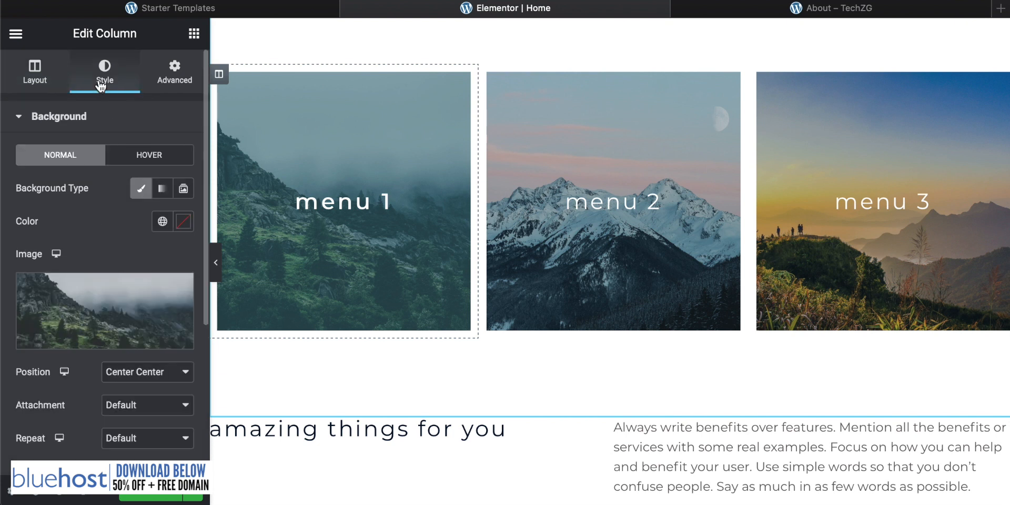
scroll(95, 118, down, 1)
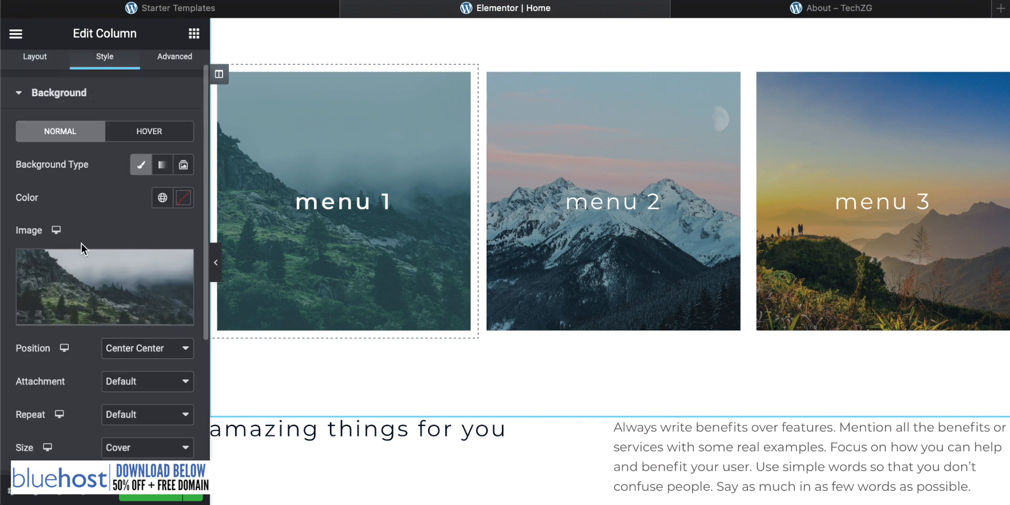
mouse_move(105, 279)
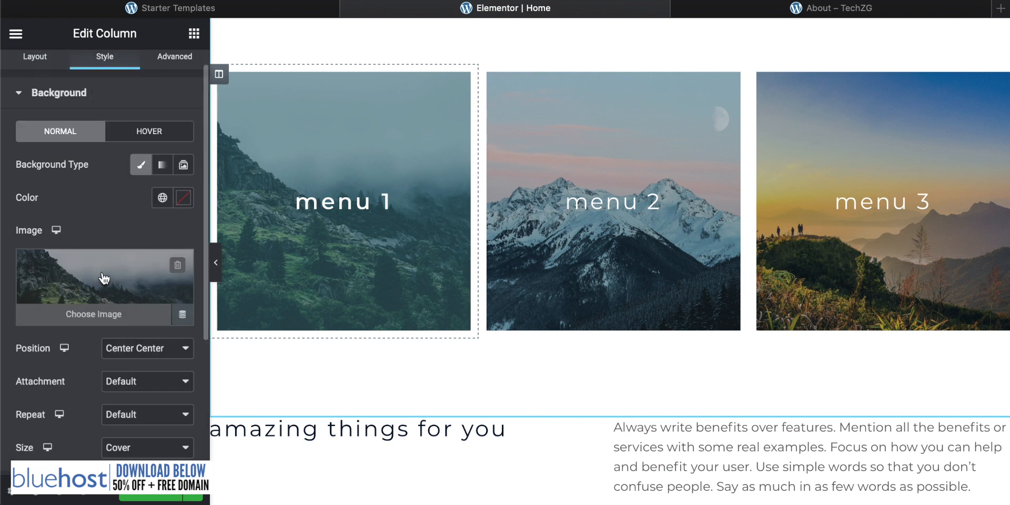
click(101, 316)
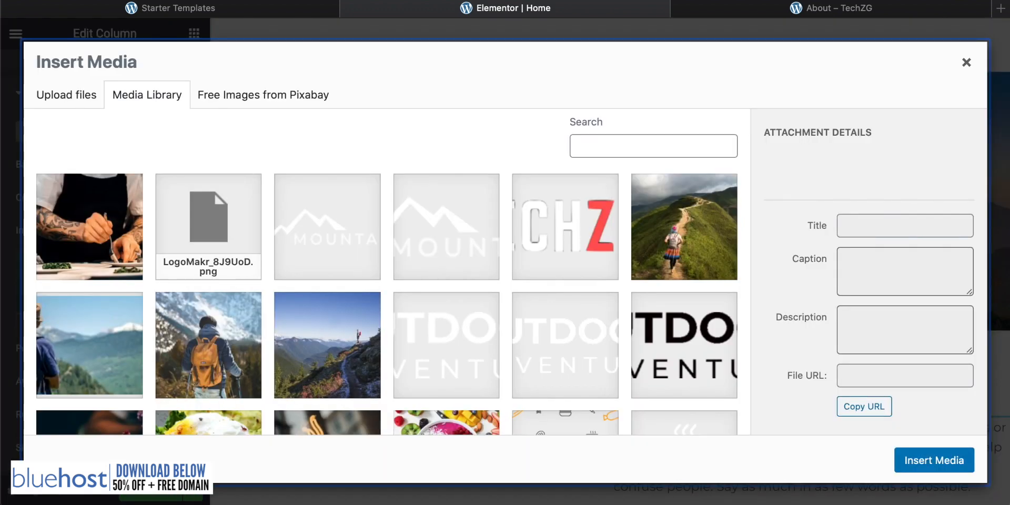
drag(779, 341, 573, 131)
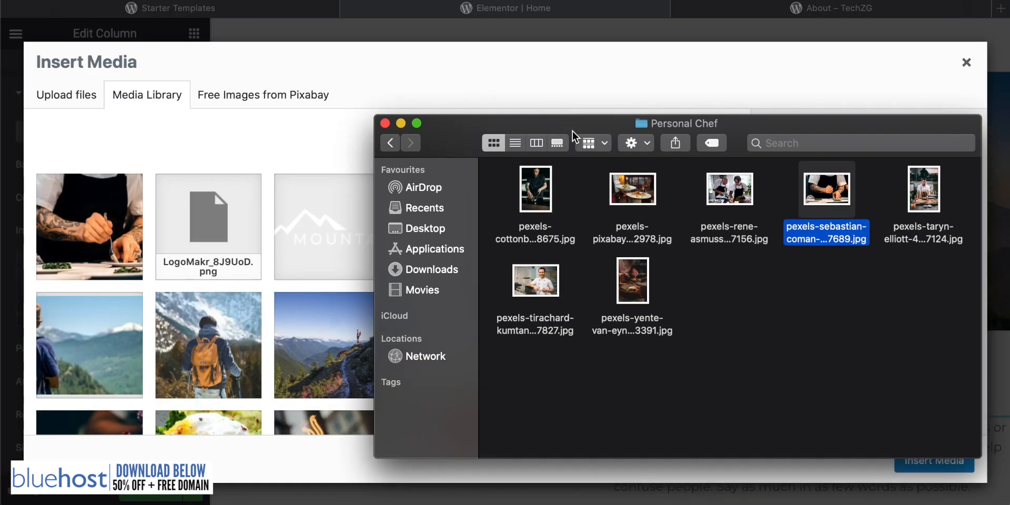
drag(644, 195, 185, 257)
drag(456, 147, 937, 502)
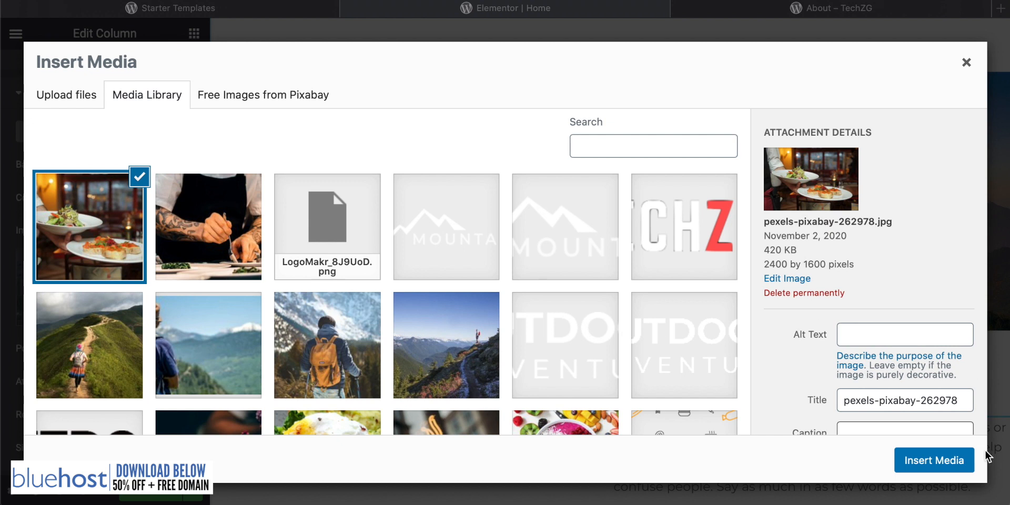
click(942, 463)
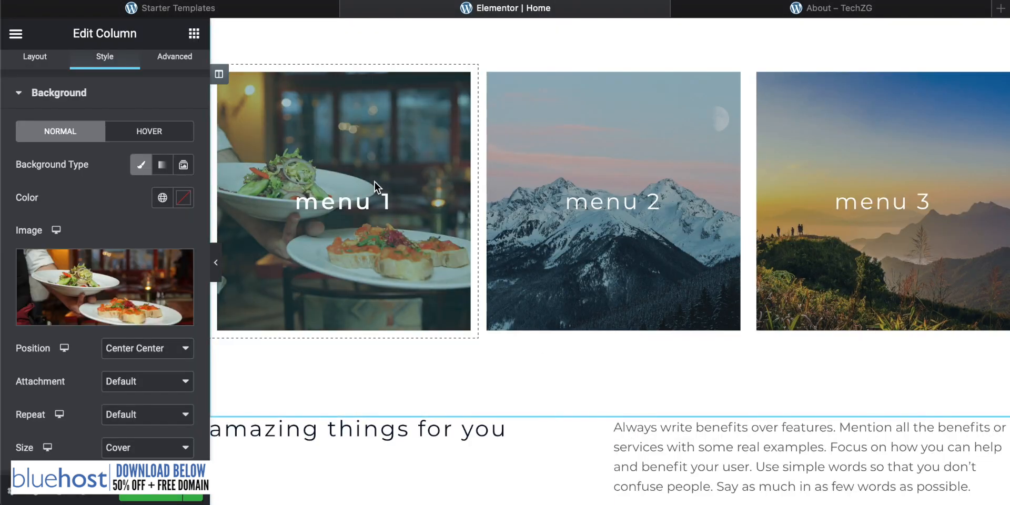
Step: Inspect the link of the "menu 1" heading and review the page sections around the menu tiles
click(374, 196)
scroll(554, 197, down, 3)
scroll(554, 198, up, 4)
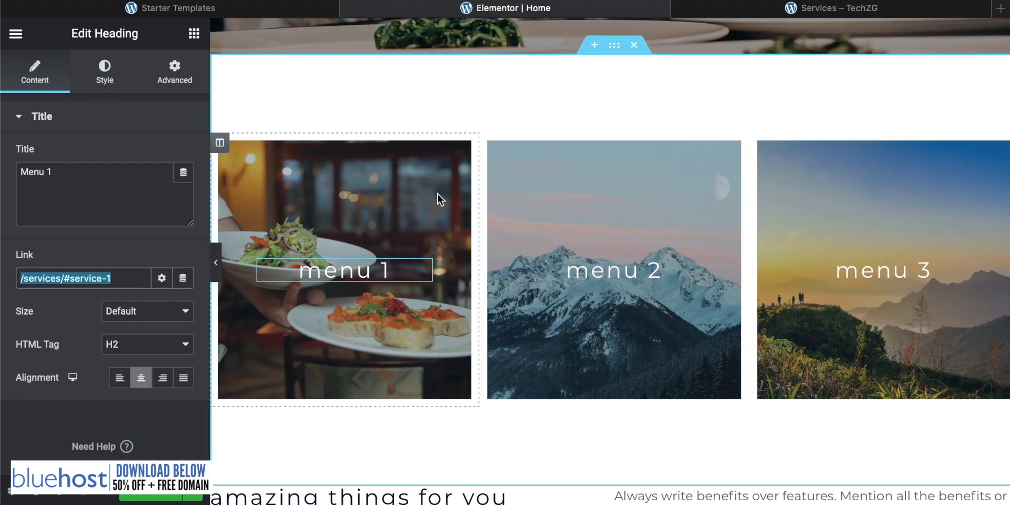
scroll(690, 289, down, 10)
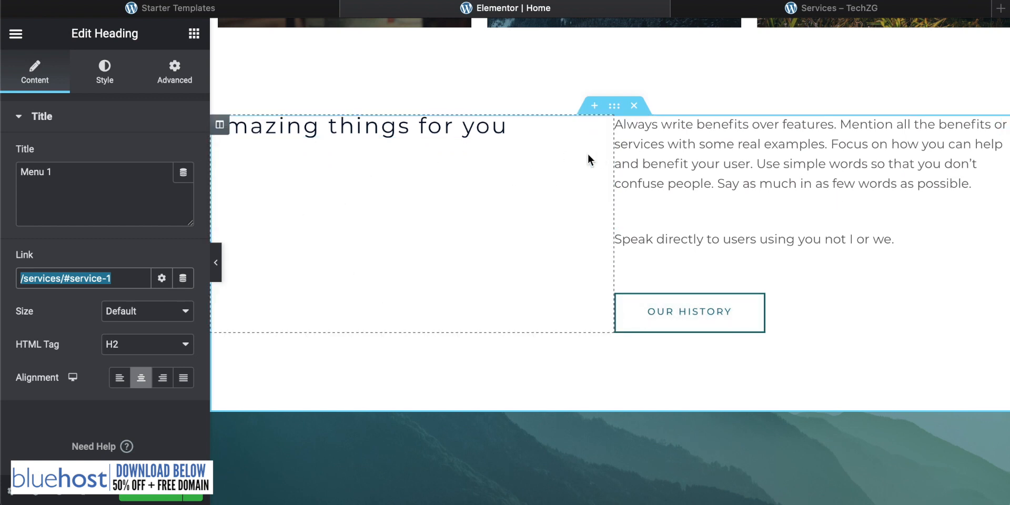
scroll(534, 216, down, 1)
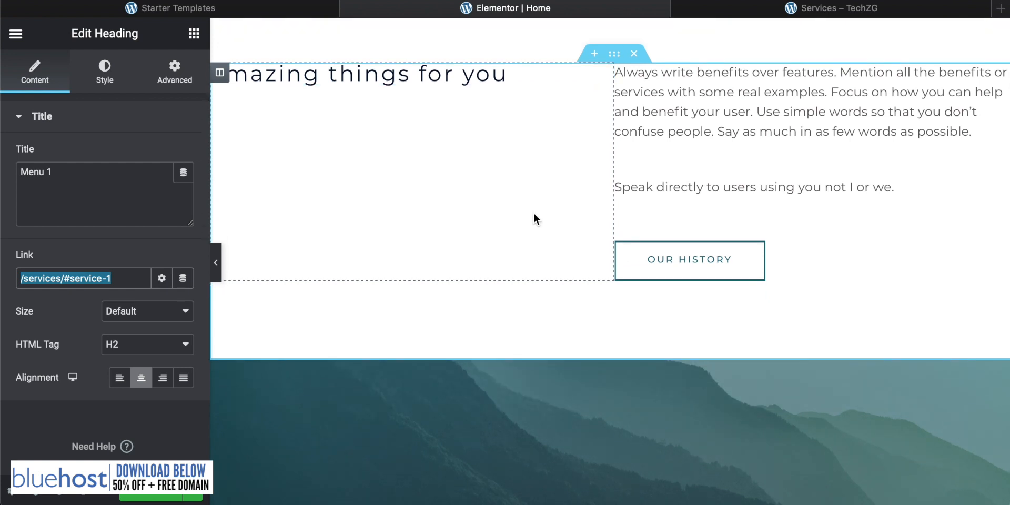
scroll(535, 200, up, 2)
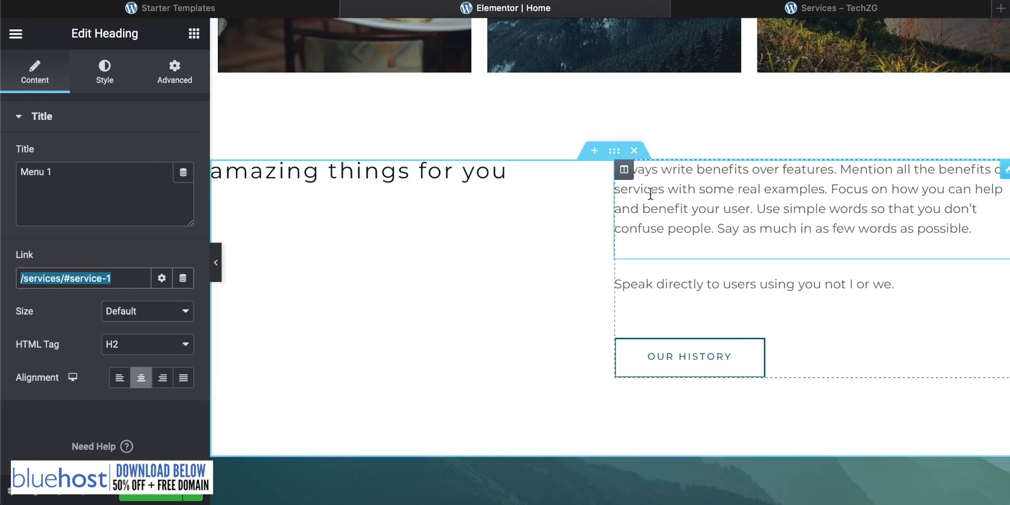
scroll(621, 148, up, 6)
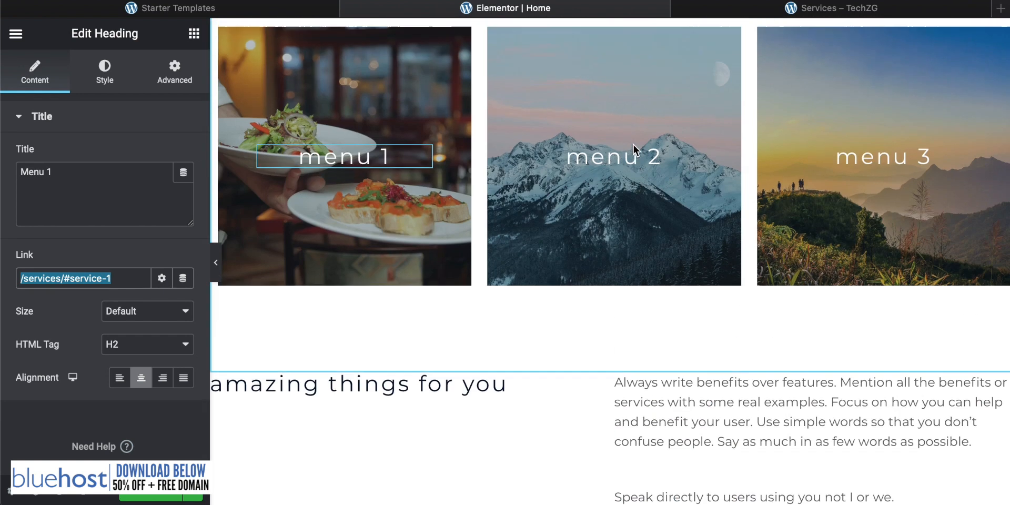
scroll(537, 263, up, 6)
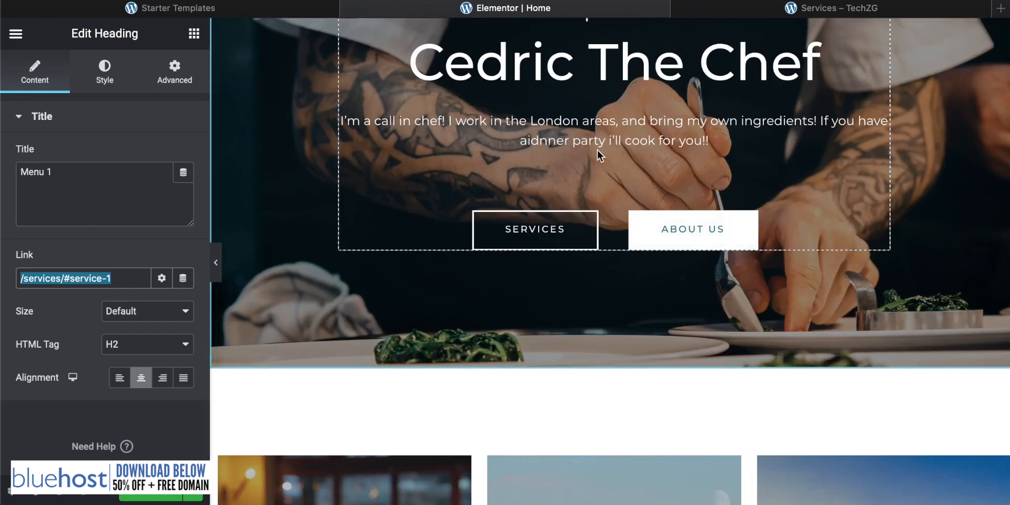
Step: Delete the "amazing things for you" section below the menu tiles
scroll(470, 316, down, 1)
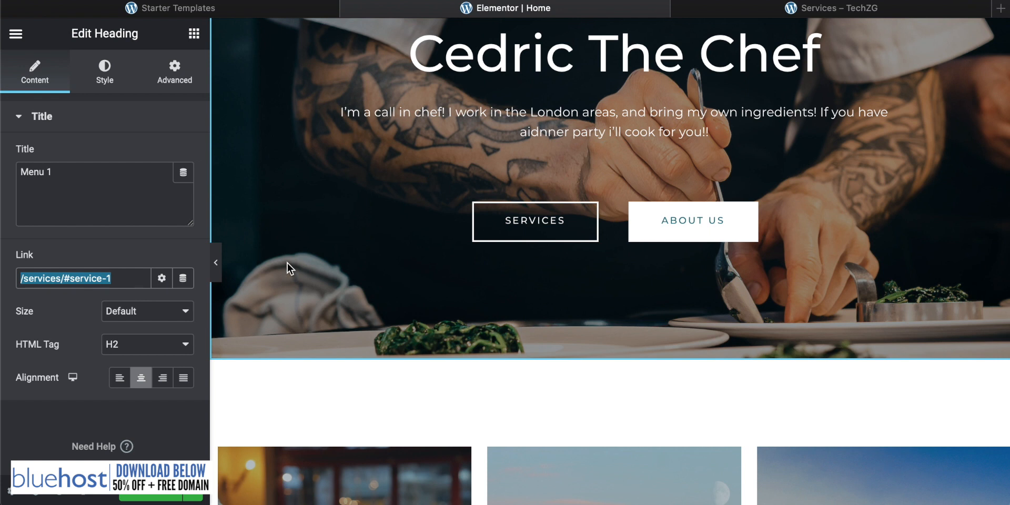
scroll(286, 265, down, 3)
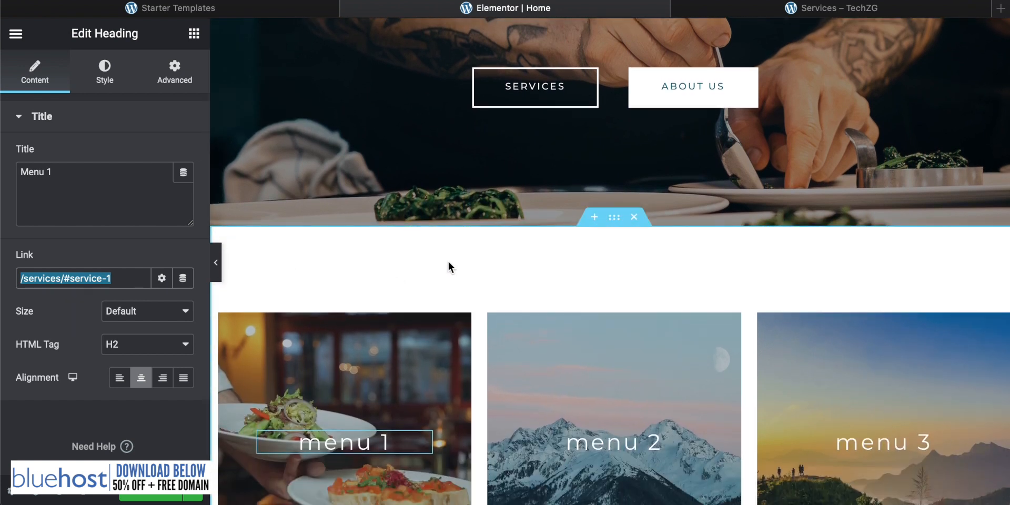
scroll(448, 262, down, 10)
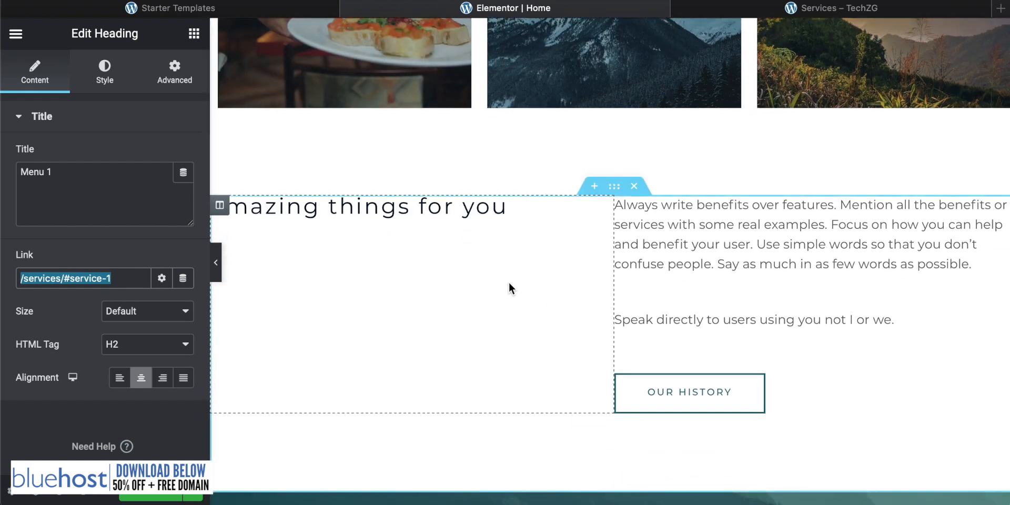
click(636, 186)
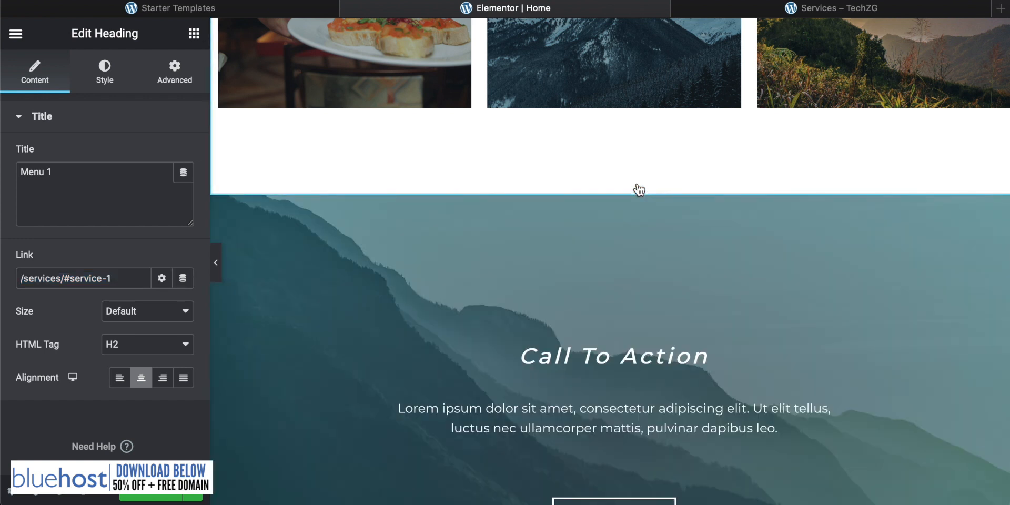
Step: Add a new section with two equal columns between the menu tiles and the "Call To Action" section
scroll(472, 233, down, 4)
scroll(472, 234, up, 3)
scroll(510, 228, up, 1)
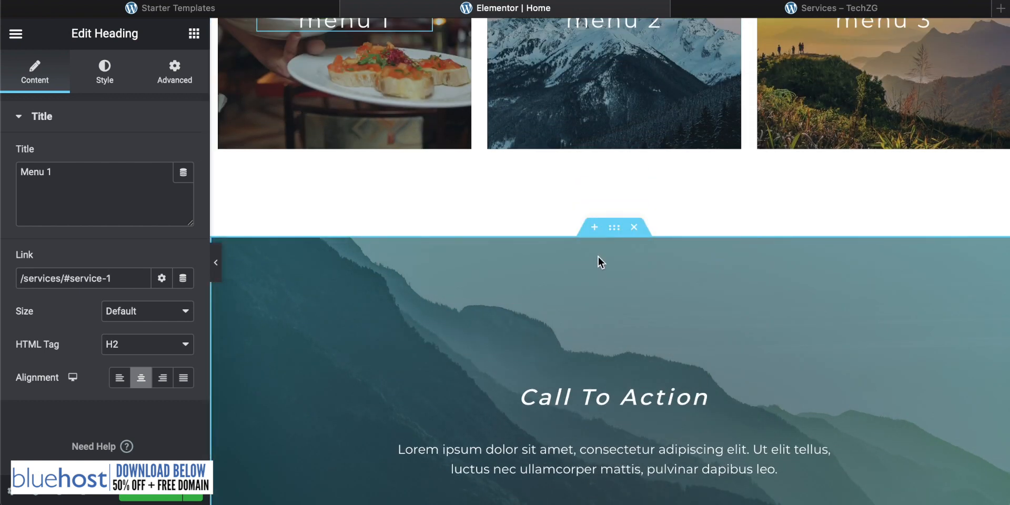
click(595, 229)
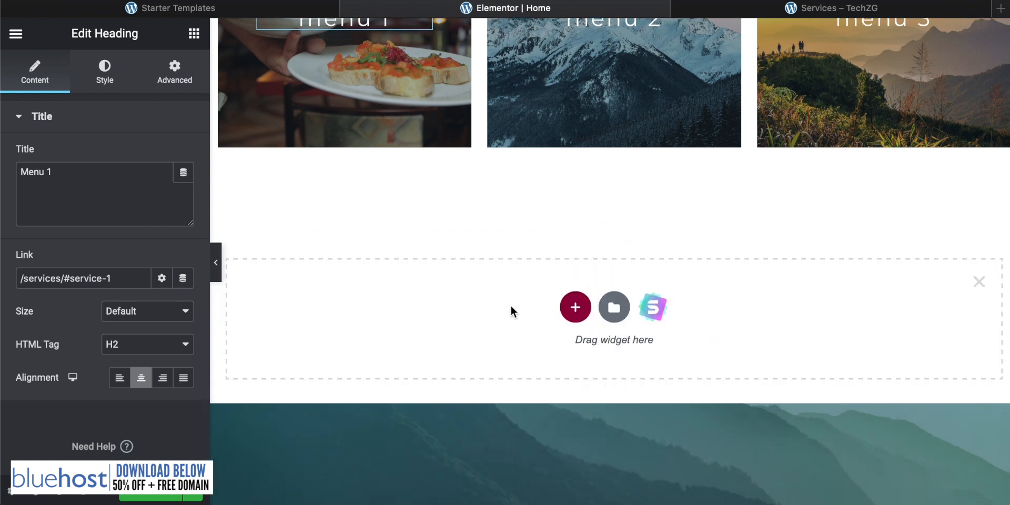
scroll(510, 305, down, 1)
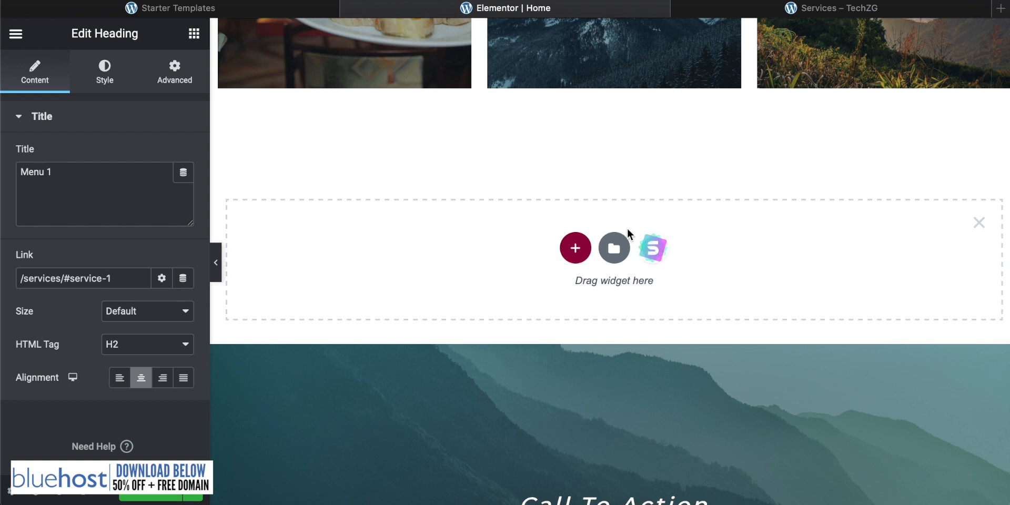
click(575, 248)
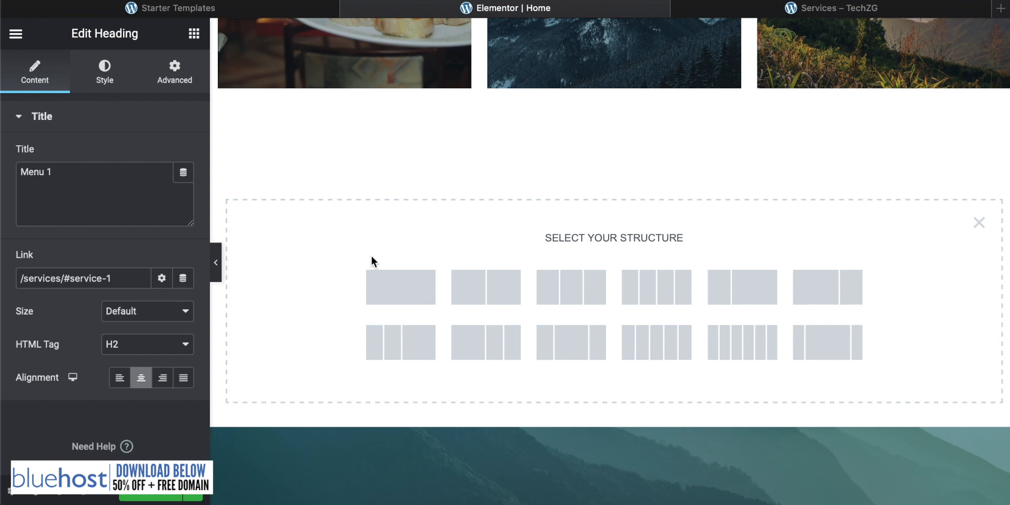
click(479, 293)
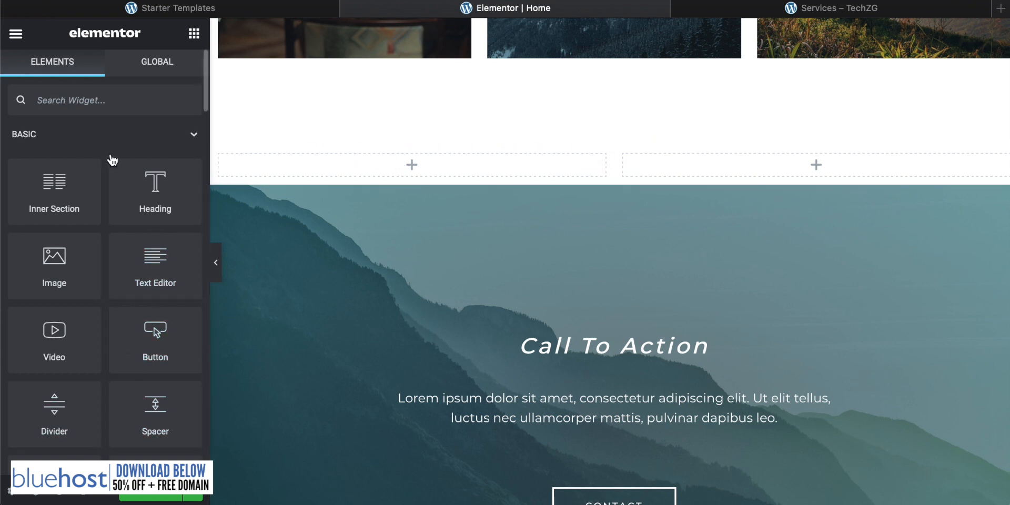
Step: Search the widgets for "image" and place an Image widget in the new section's first column
scroll(112, 160, down, 9)
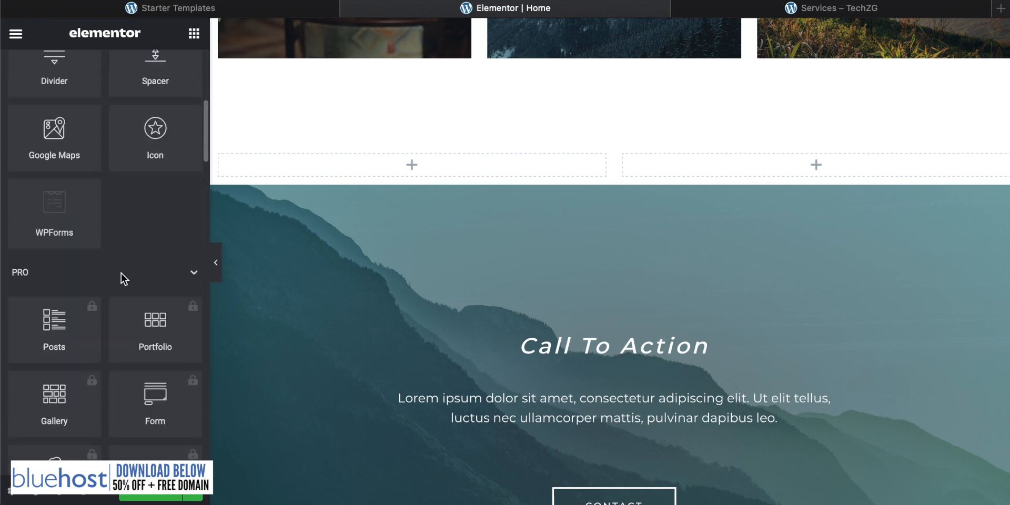
scroll(121, 273, down, 5)
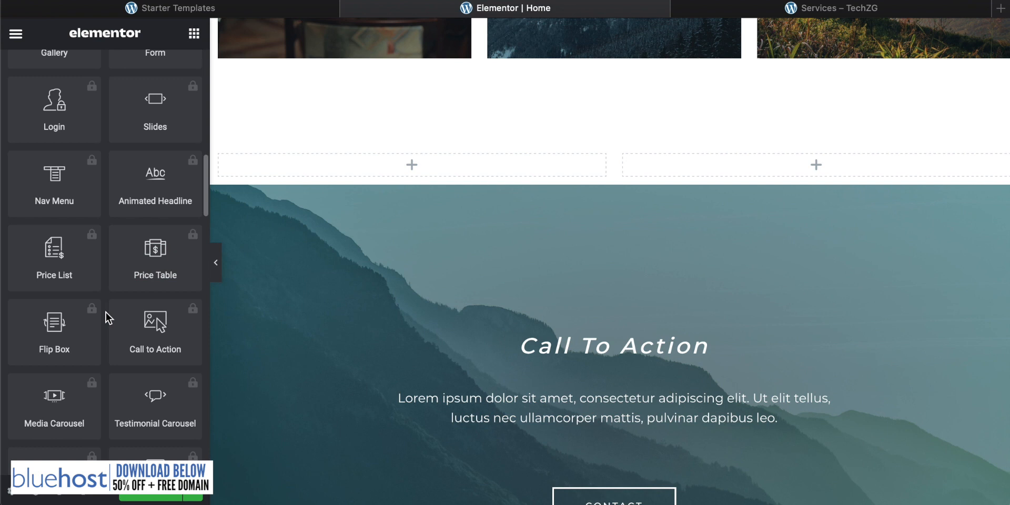
scroll(106, 312, up, 15)
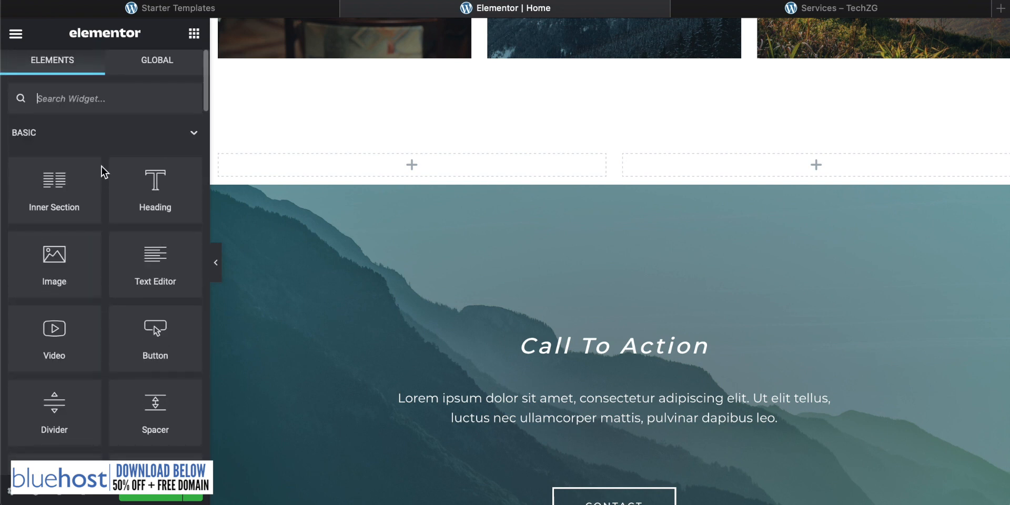
text(image)
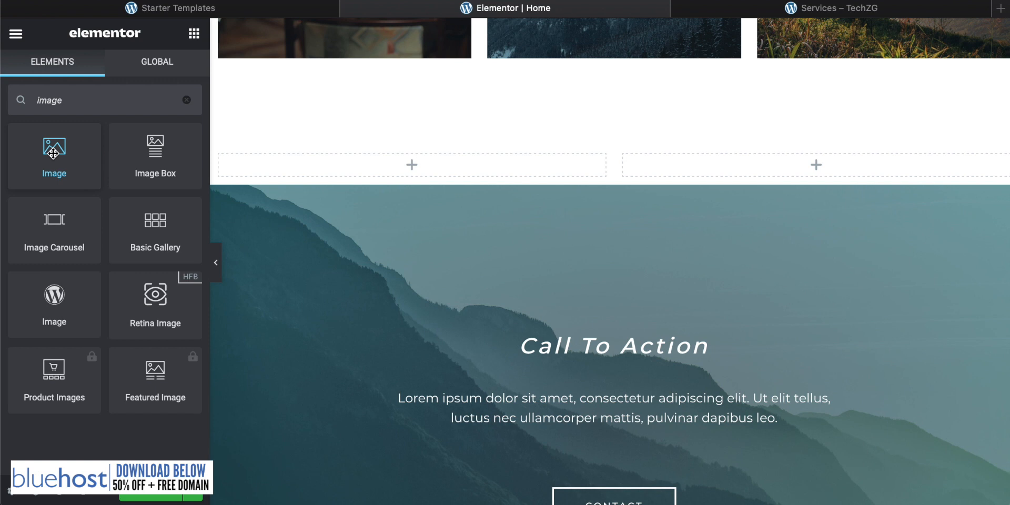
drag(54, 154, 400, 166)
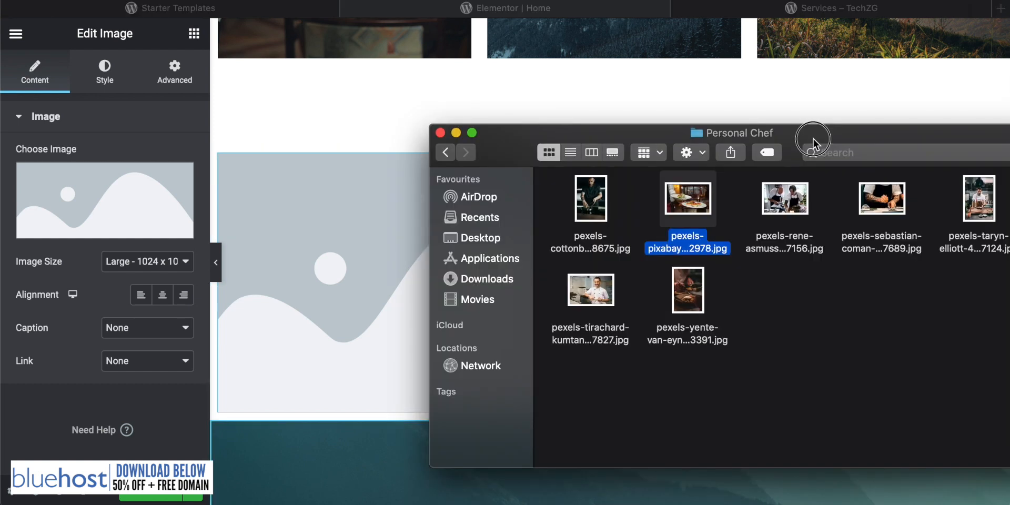
Step: Set the new Image widget's picture to pexels-pixabay-262978.jpg from the media library
drag(813, 138, 803, 149)
click(200, 191)
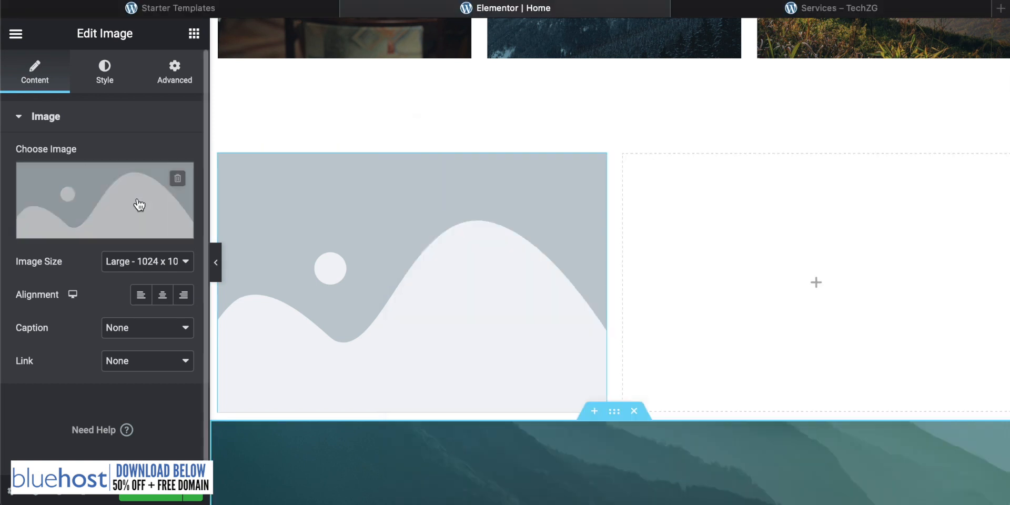
click(96, 234)
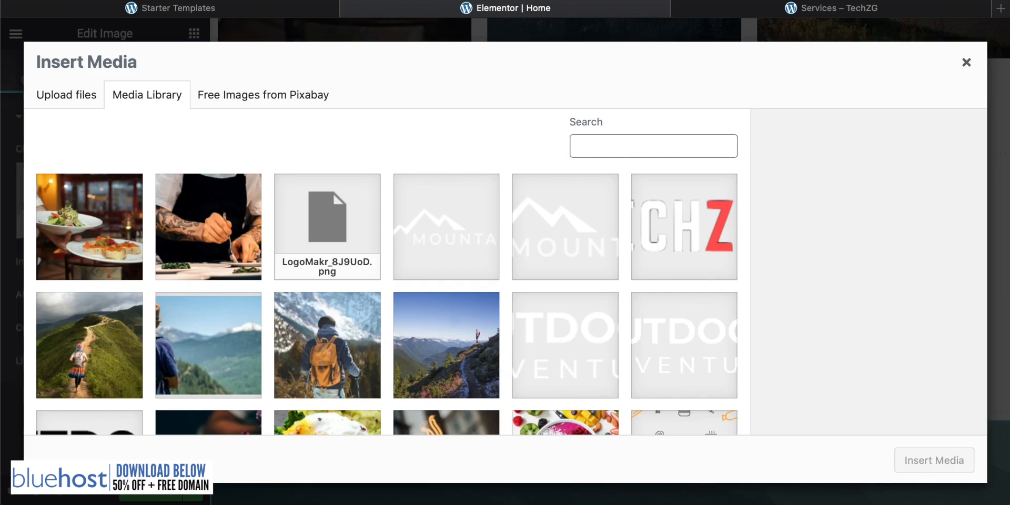
key(super+Tab)
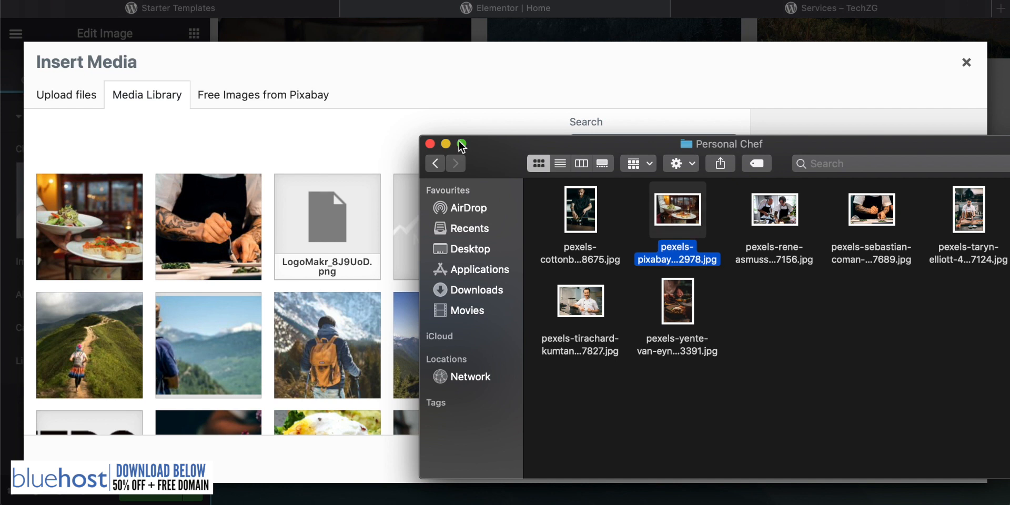
key(super+Tab)
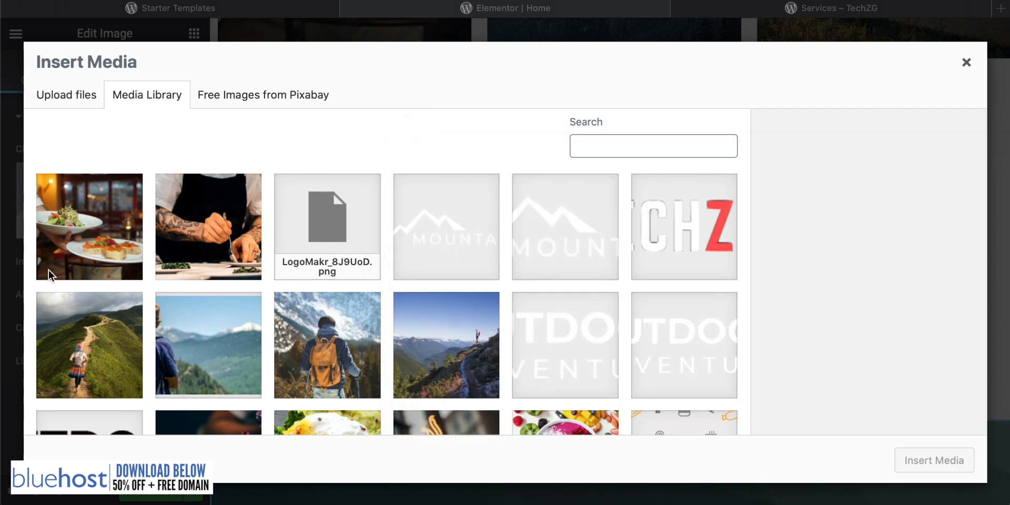
click(104, 228)
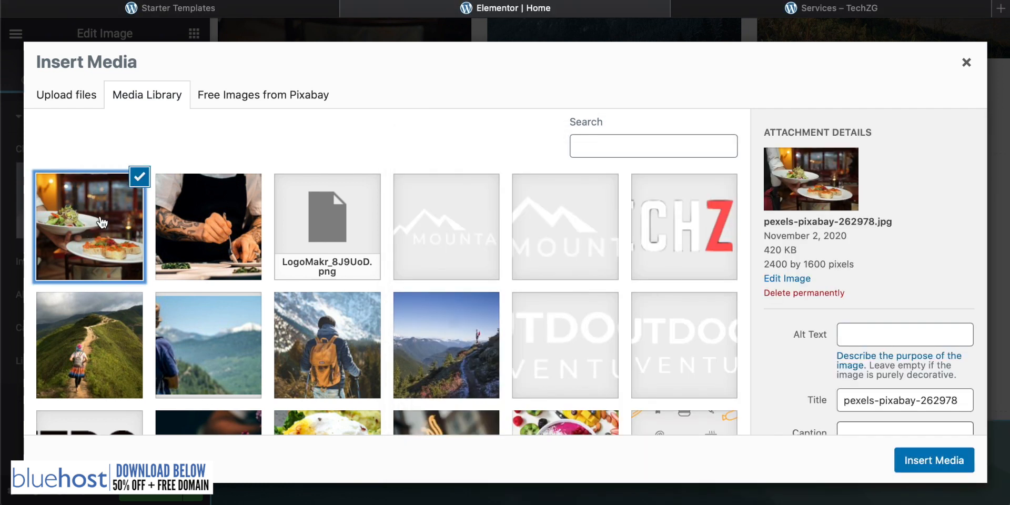
click(922, 460)
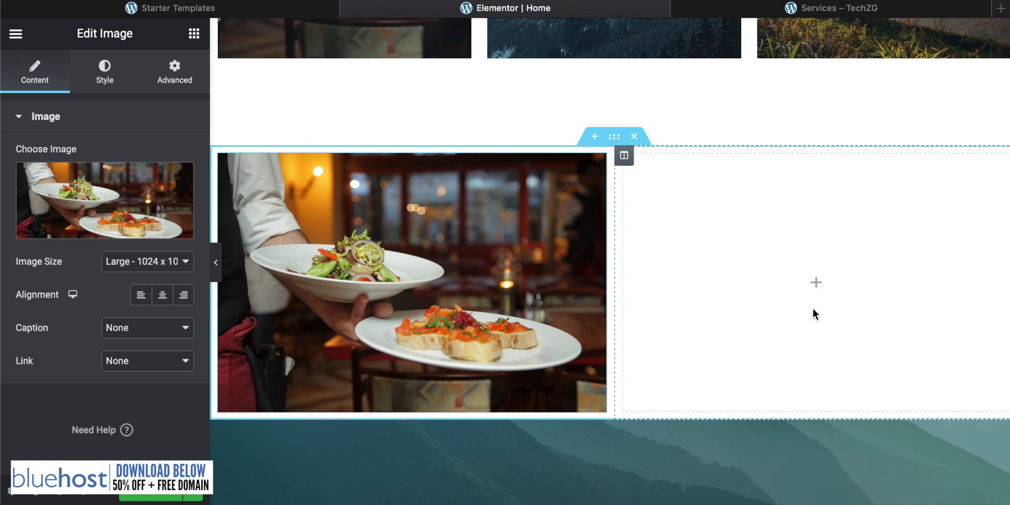
Step: Add a Text Editor widget to the second column with the centred text "The best fresh ingredients for you ONLY!!", moved down by blank lines
click(818, 286)
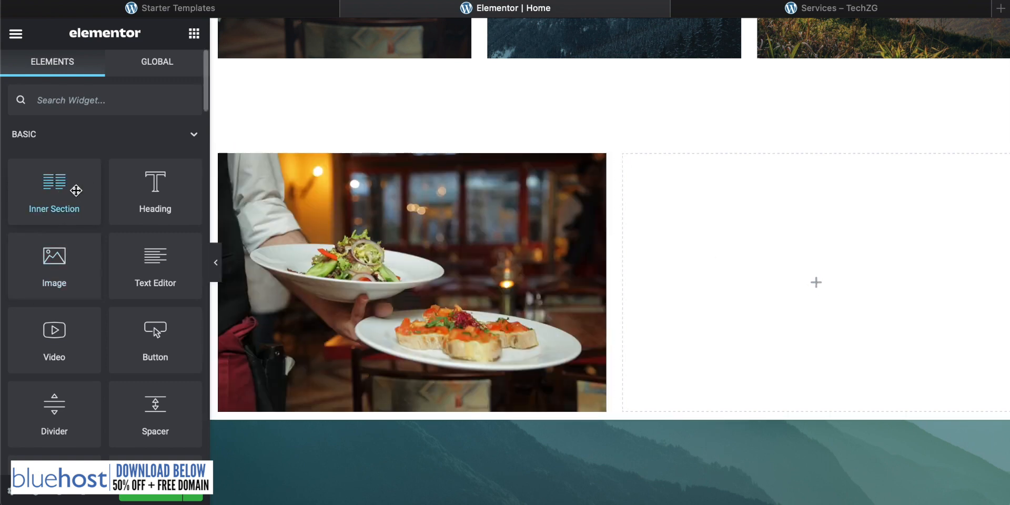
drag(130, 258, 804, 285)
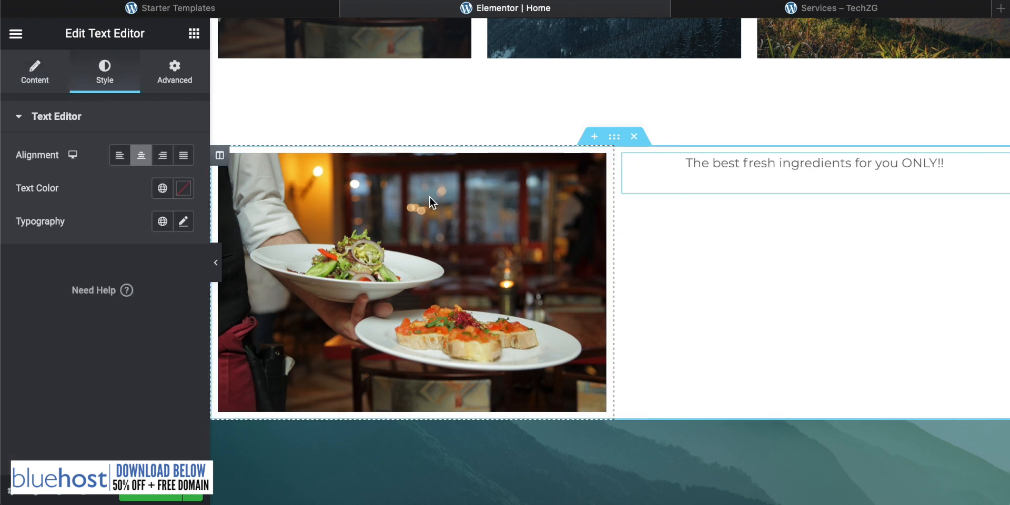
click(685, 164)
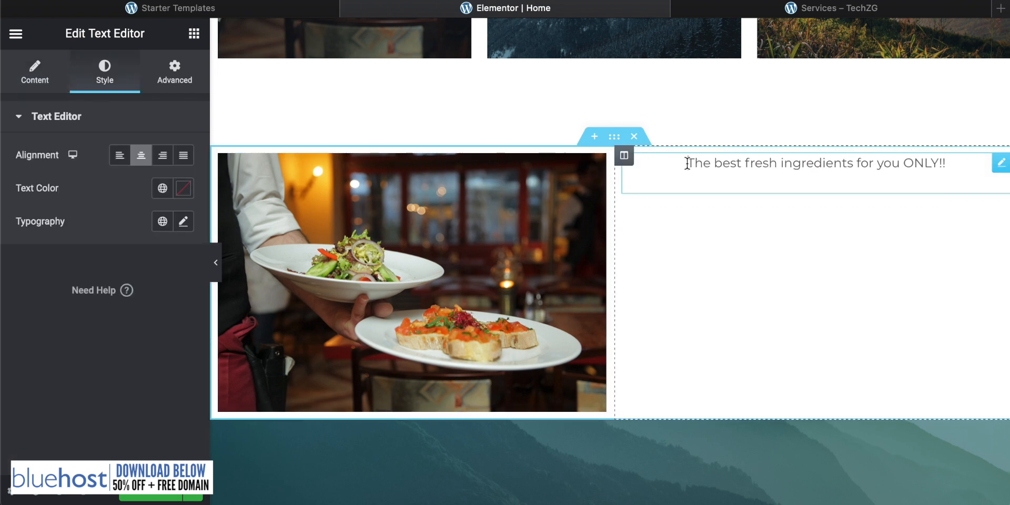
key(Return)
key(Return)
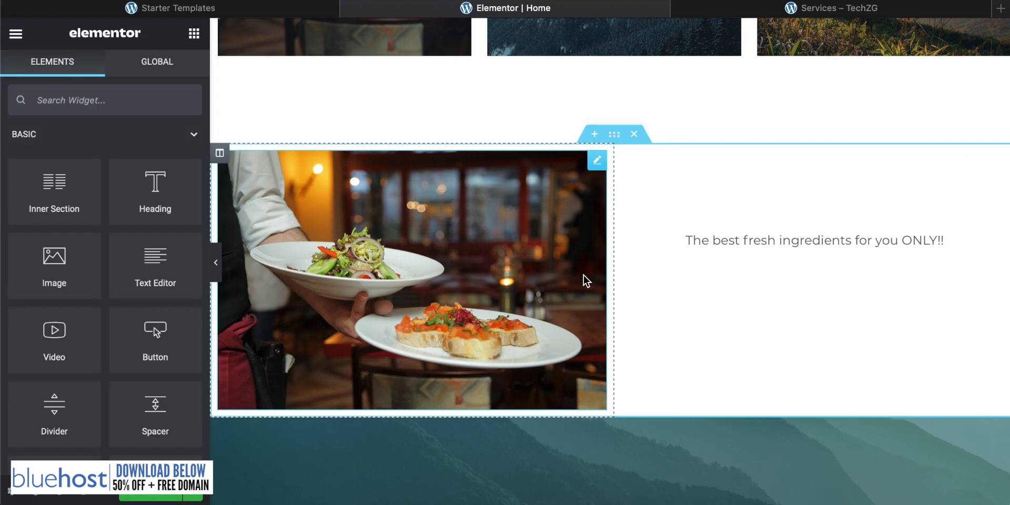
Step: Review the "Call To Action" section and open its heading and section settings
scroll(695, 225, down, 3)
scroll(682, 285, down, 3)
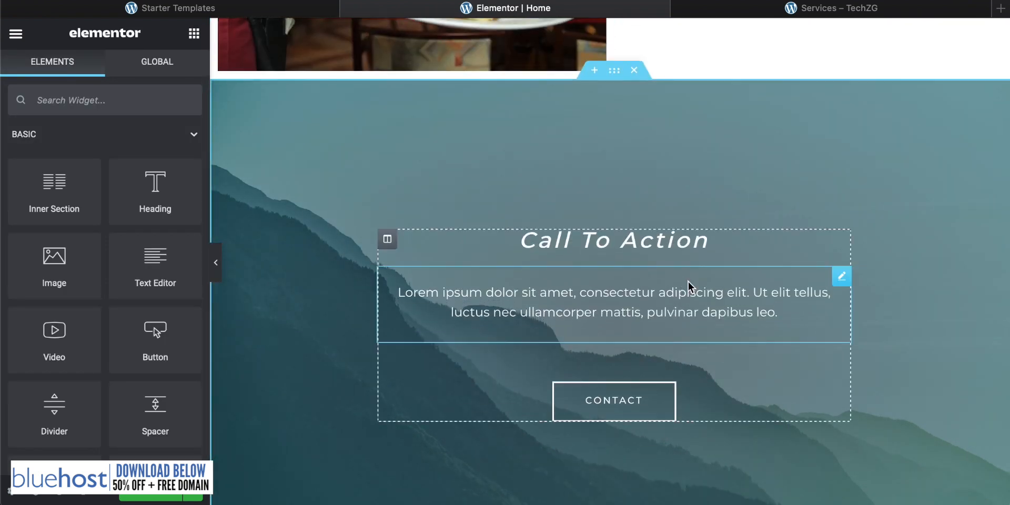
scroll(579, 205, down, 1)
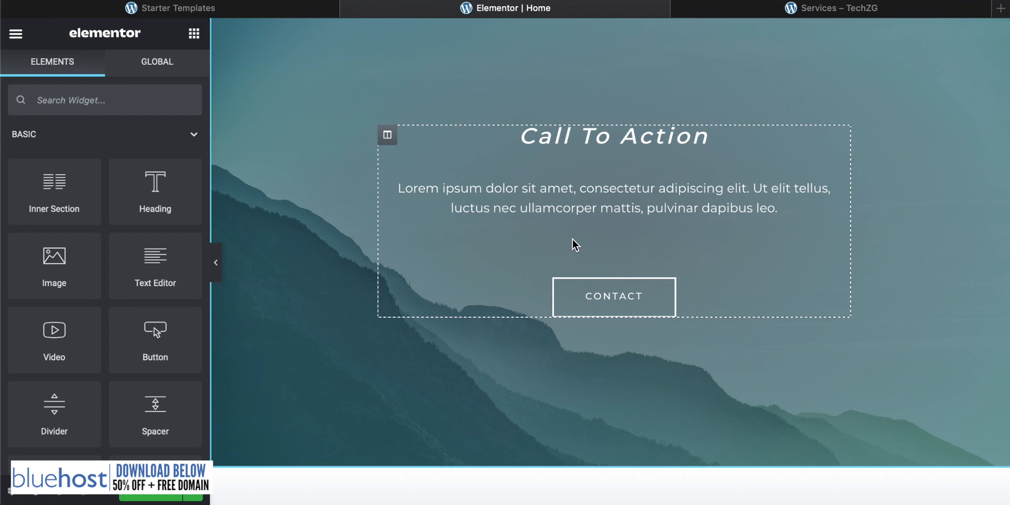
click(652, 141)
scroll(408, 224, up, 2)
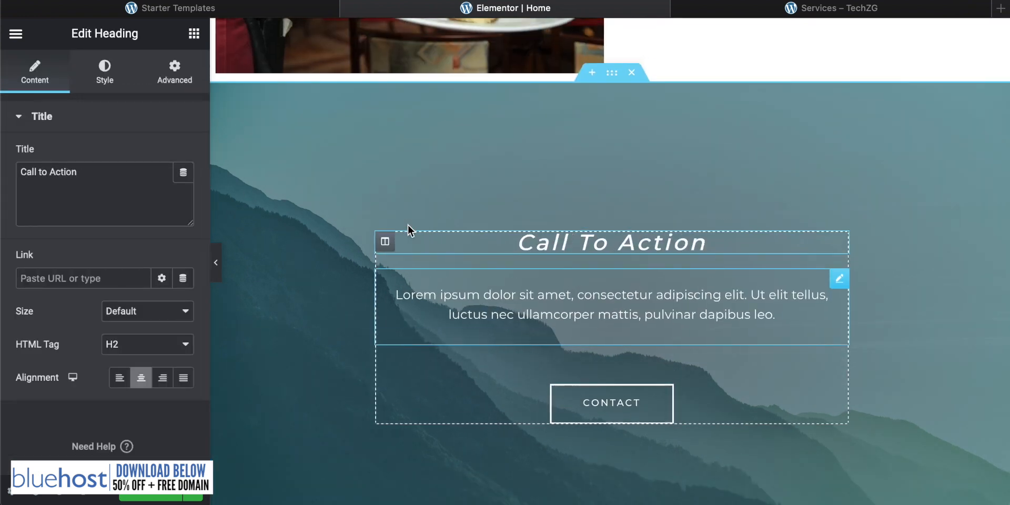
right_click(292, 125)
click(331, 141)
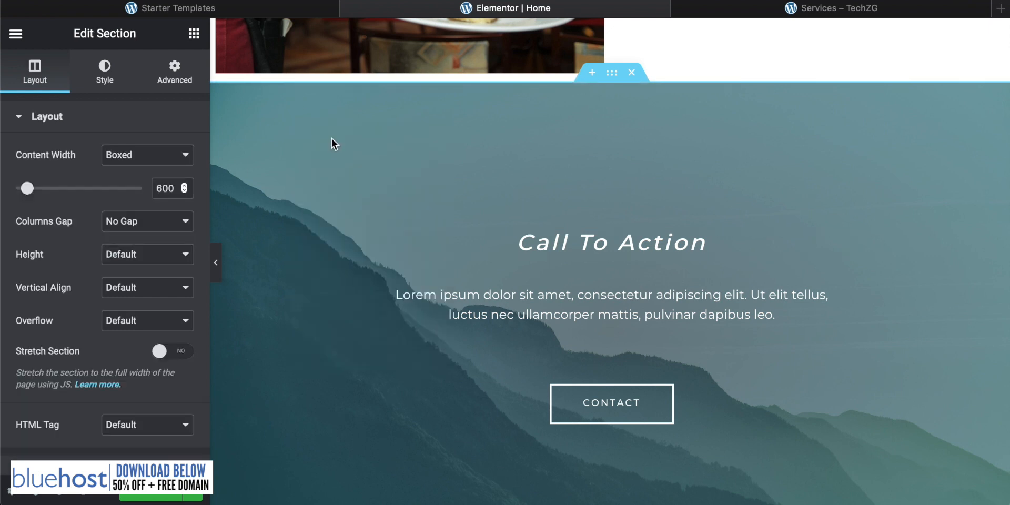
click(104, 80)
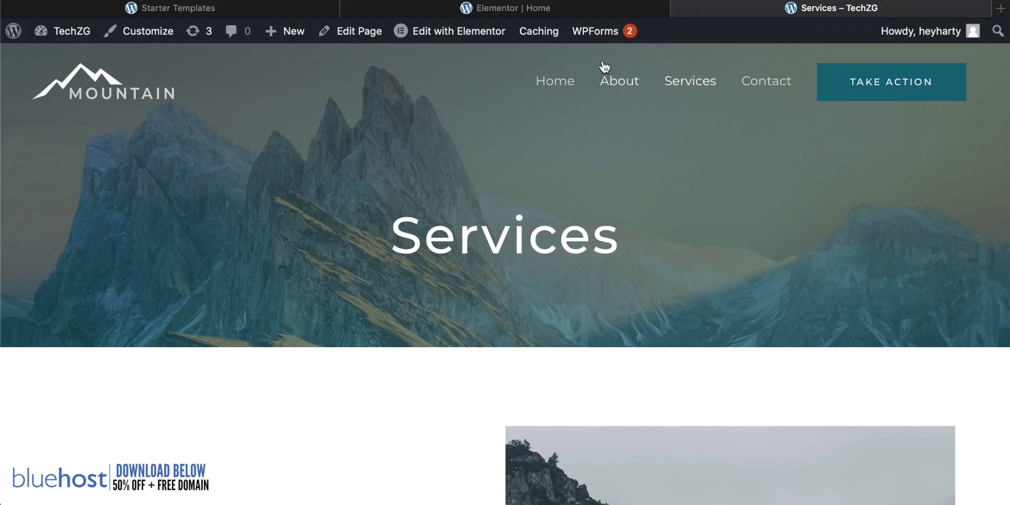
Step: View the live site's About, Services and Contact pages
click(620, 84)
scroll(399, 206, down, 5)
scroll(398, 211, up, 6)
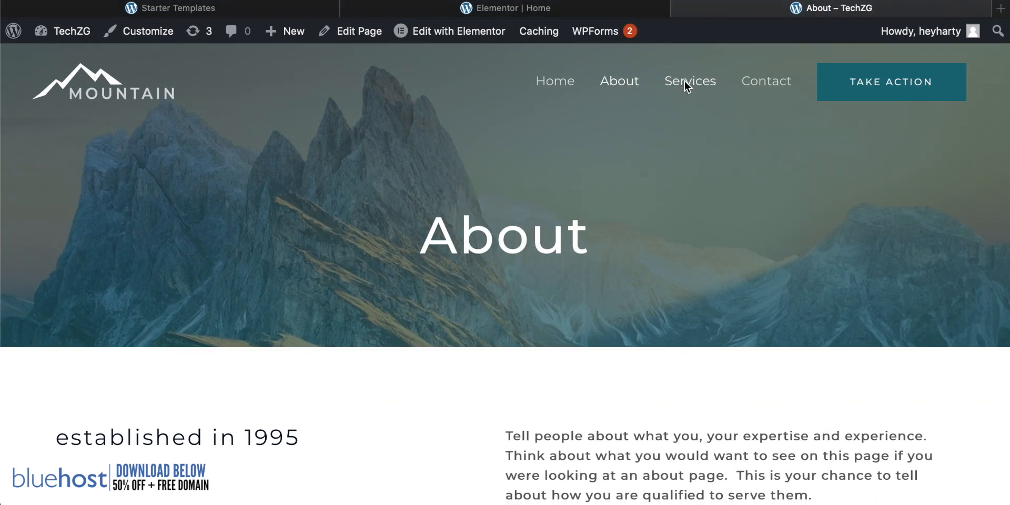
click(687, 85)
click(766, 81)
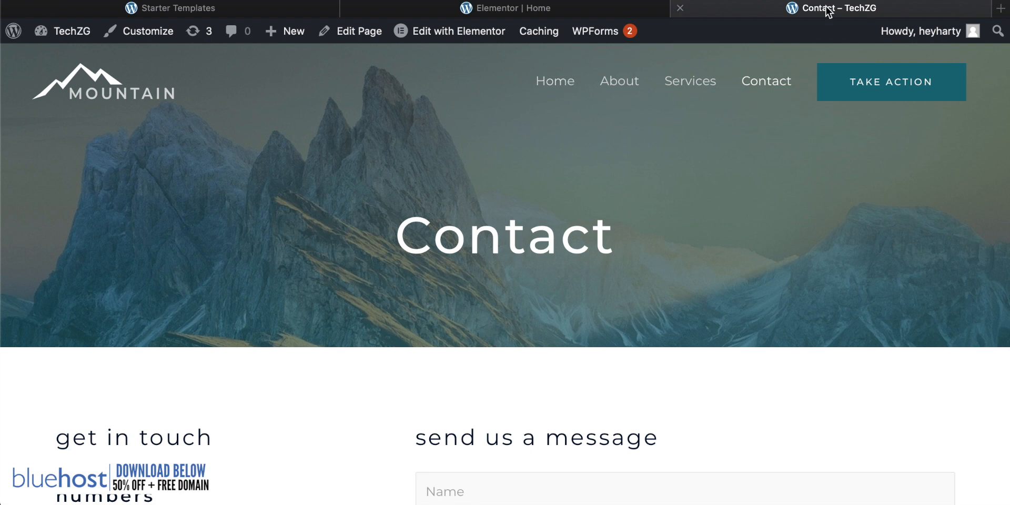
Step: Return to the Home page in Elementor and update it to publish the changes
click(529, 11)
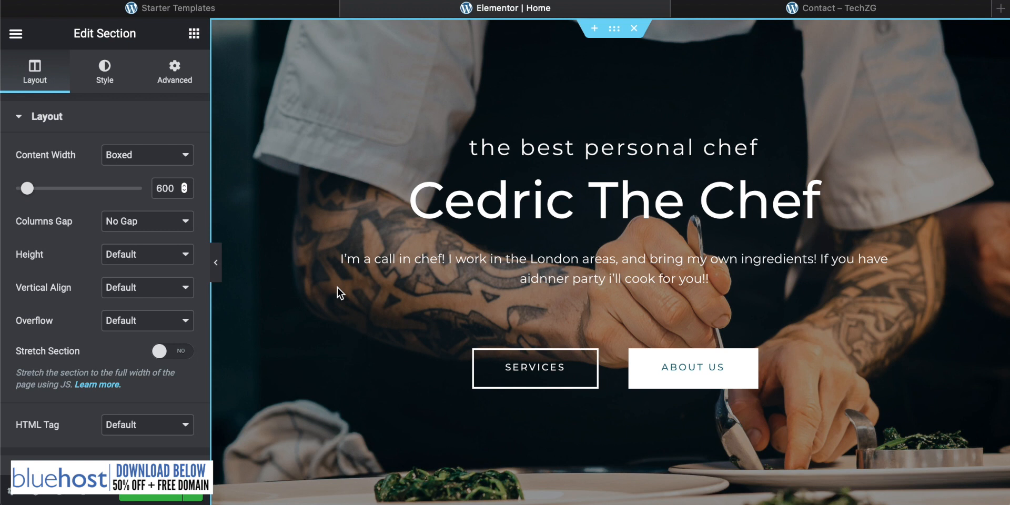
click(153, 498)
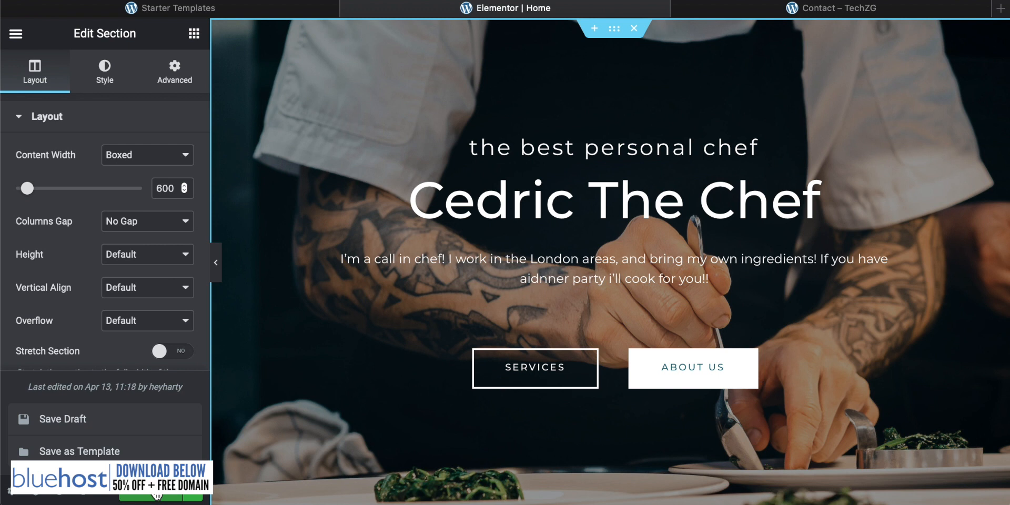
click(157, 495)
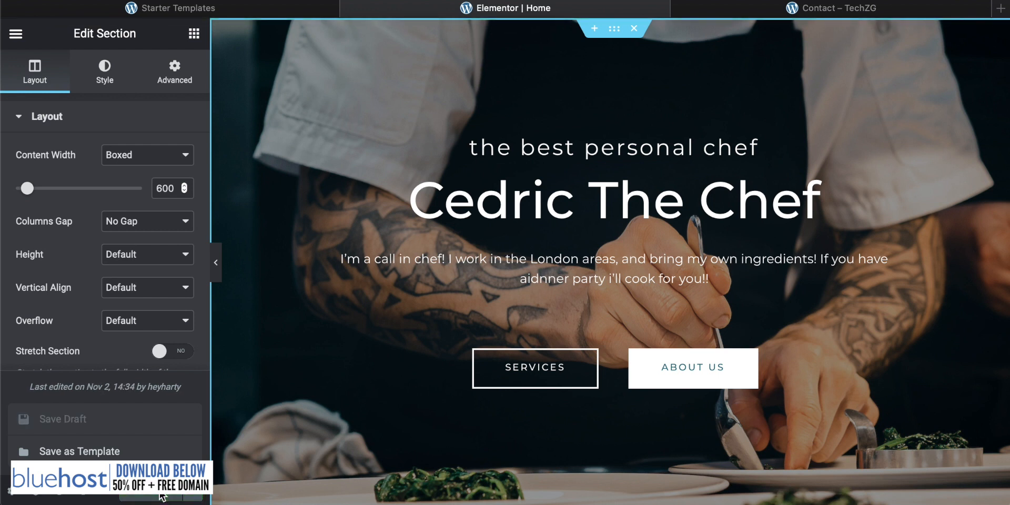
Step: Open the live site's Home page and review its updated content
click(829, 9)
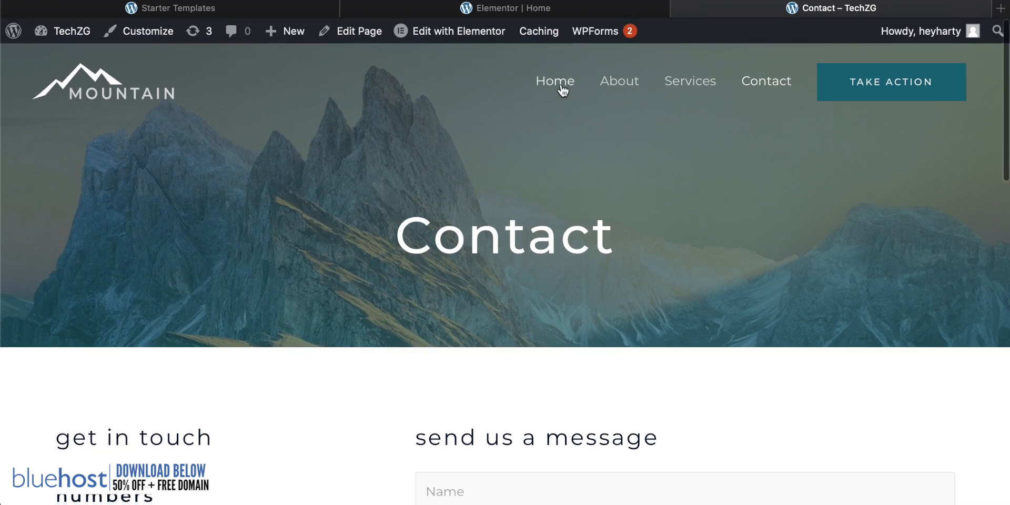
click(561, 83)
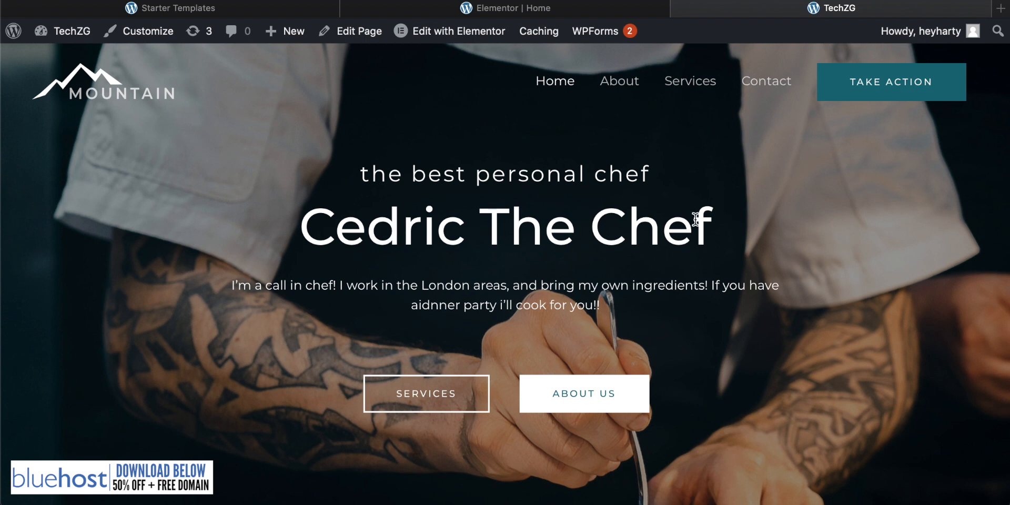
scroll(839, 226, down, 5)
scroll(839, 226, up, 5)
Step: Dismiss the starter template's import notice in the WordPress dashboard and show the list of all pages
click(190, 9)
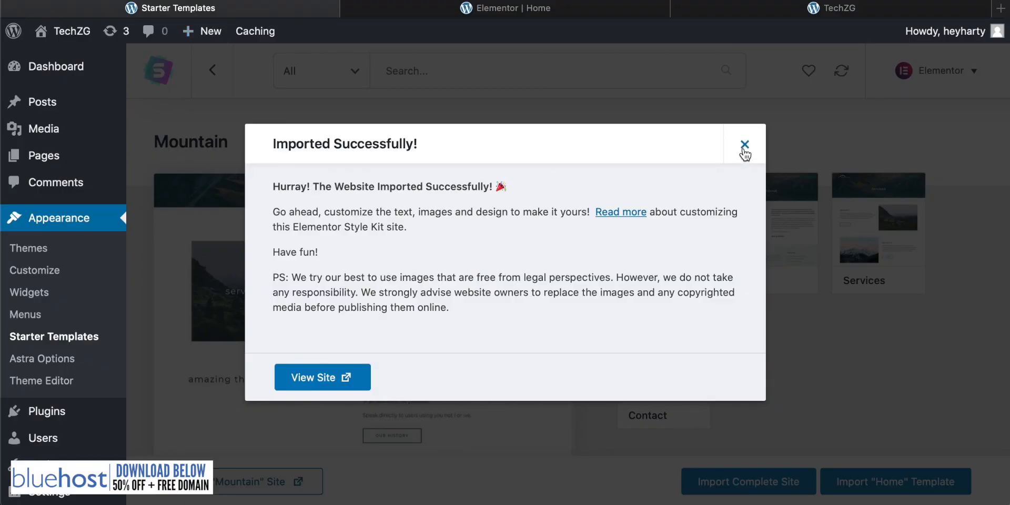
click(745, 144)
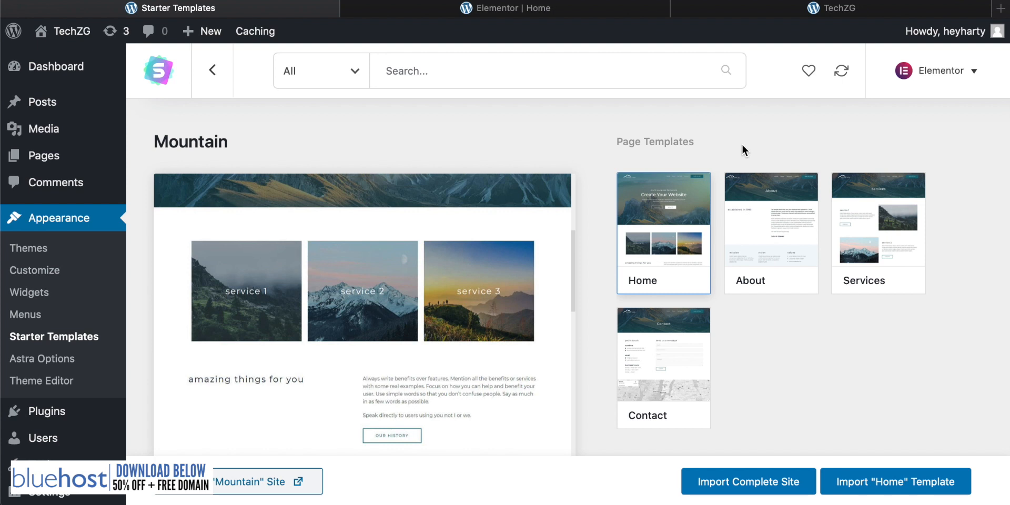
mouse_move(43, 159)
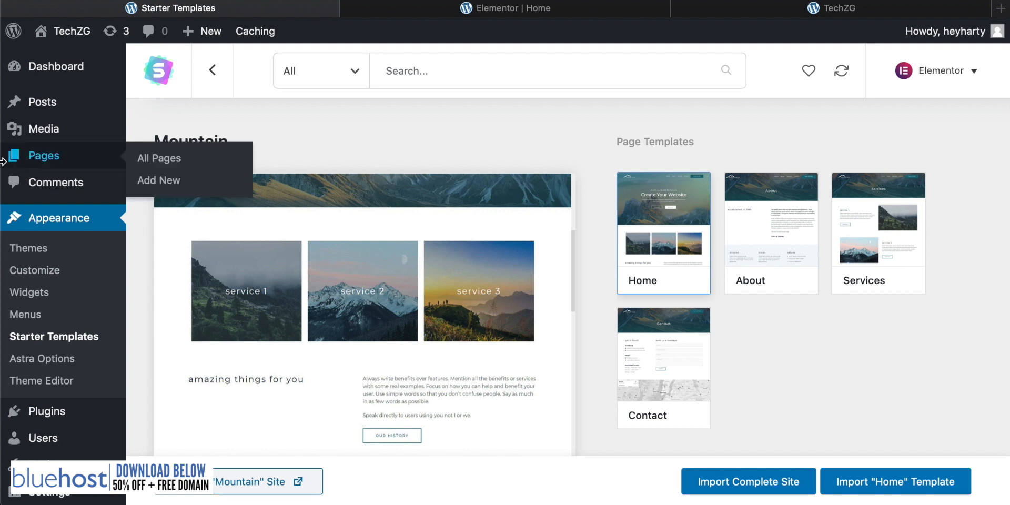
click(41, 157)
scroll(398, 289, down, 3)
mouse_move(395, 286)
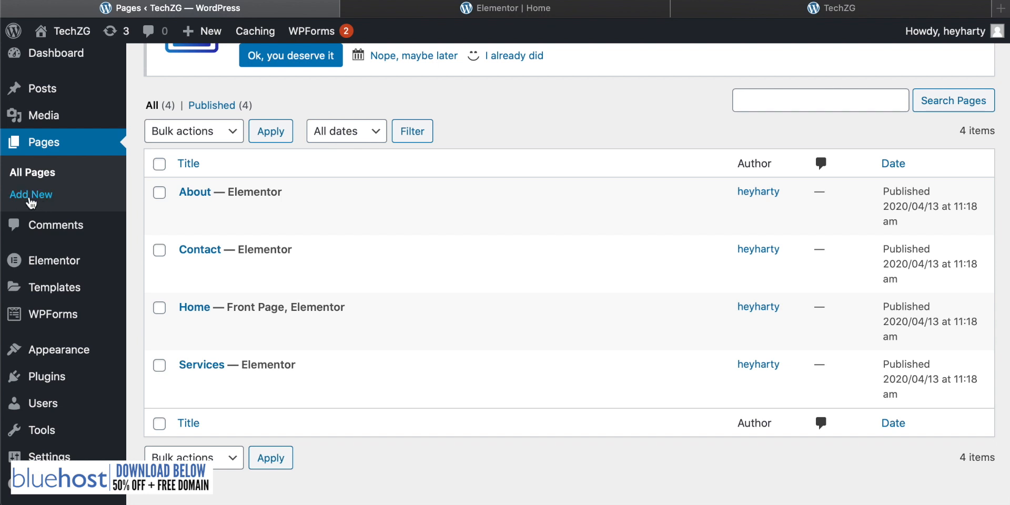
Step: Check the Home page in Elementor and on the live site, and view the options for creating new content
click(497, 12)
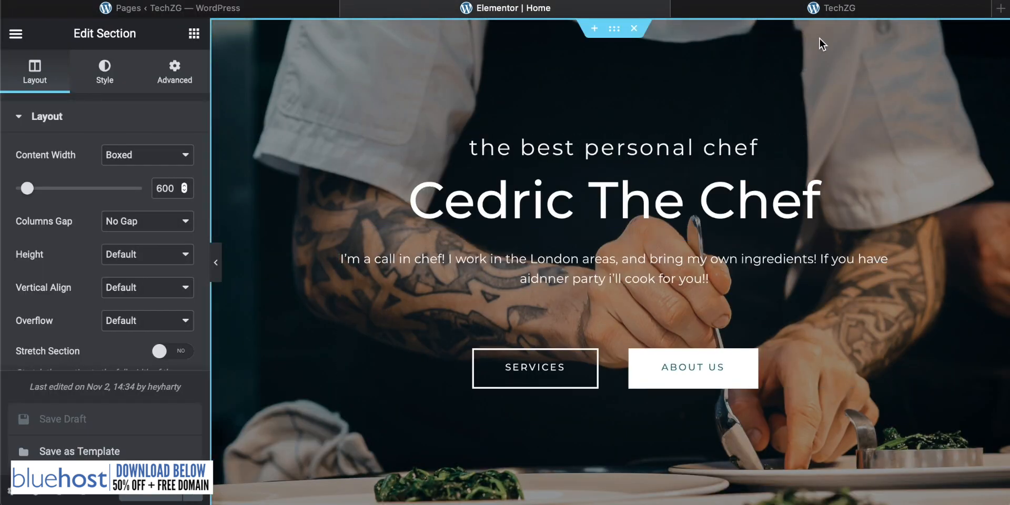
click(840, 11)
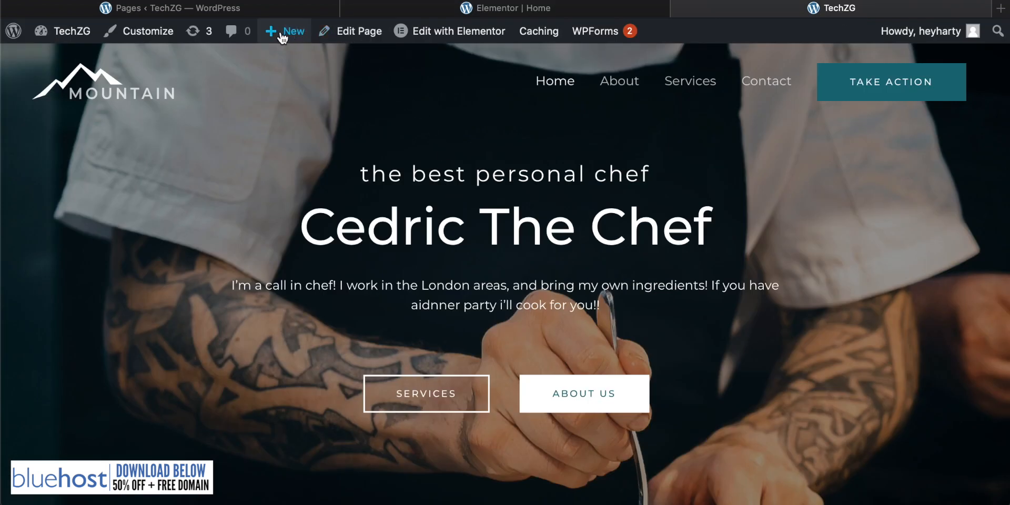
mouse_move(278, 31)
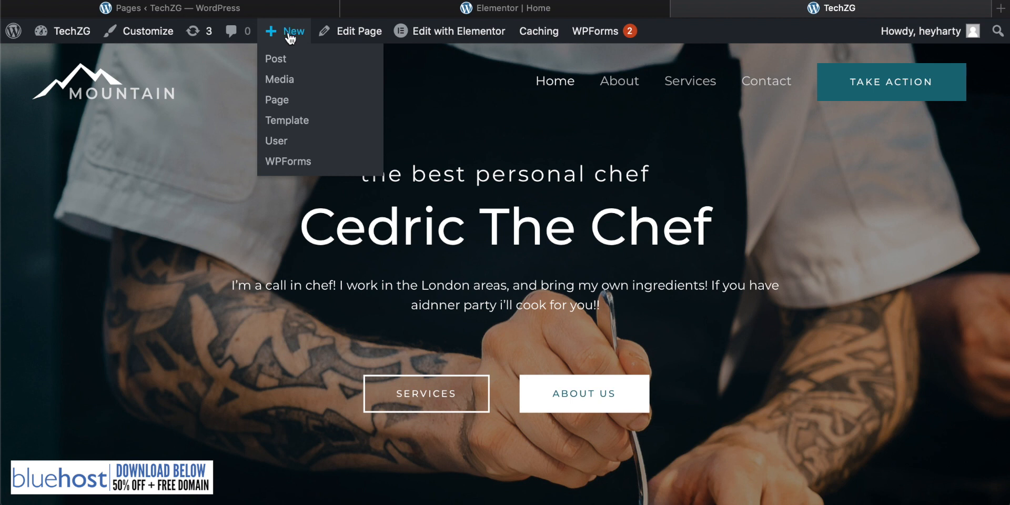
Step: Open the Contact page for editing from the WordPress Pages list
click(184, 10)
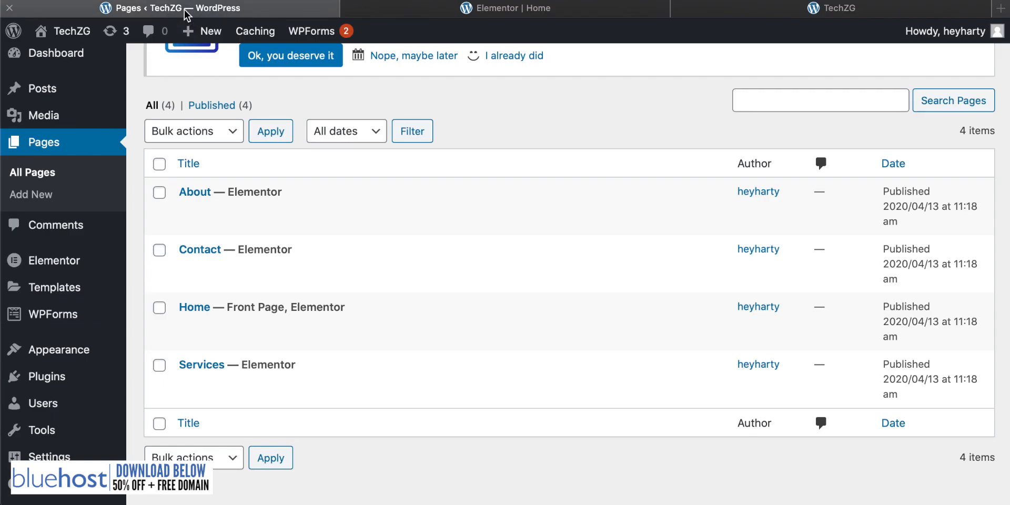
mouse_move(207, 257)
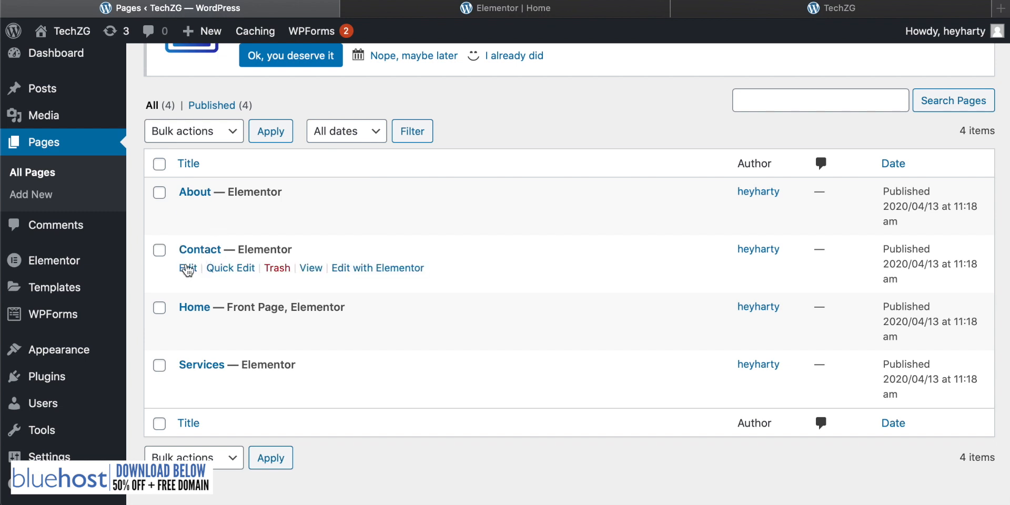
click(188, 267)
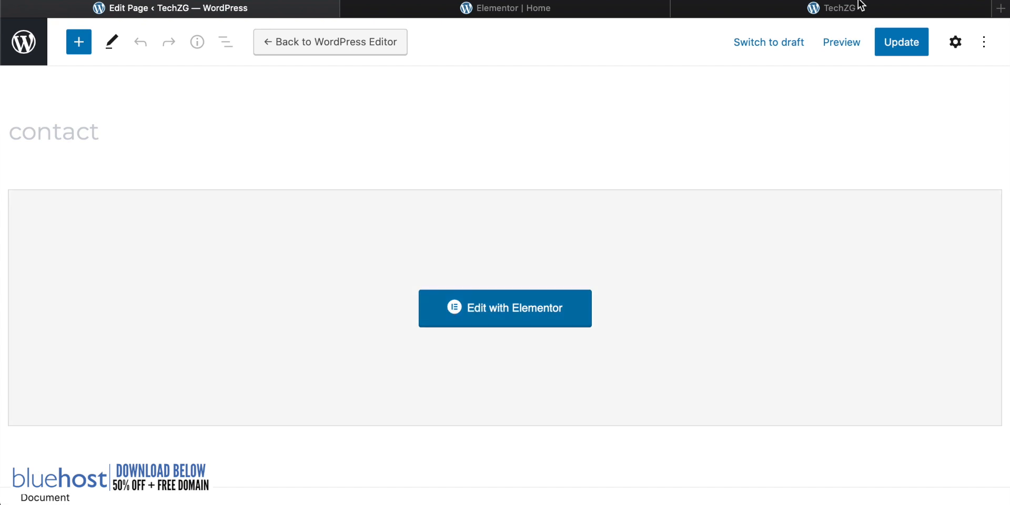
Step: View the Contact page on the live site and return to its WordPress editor
click(859, 7)
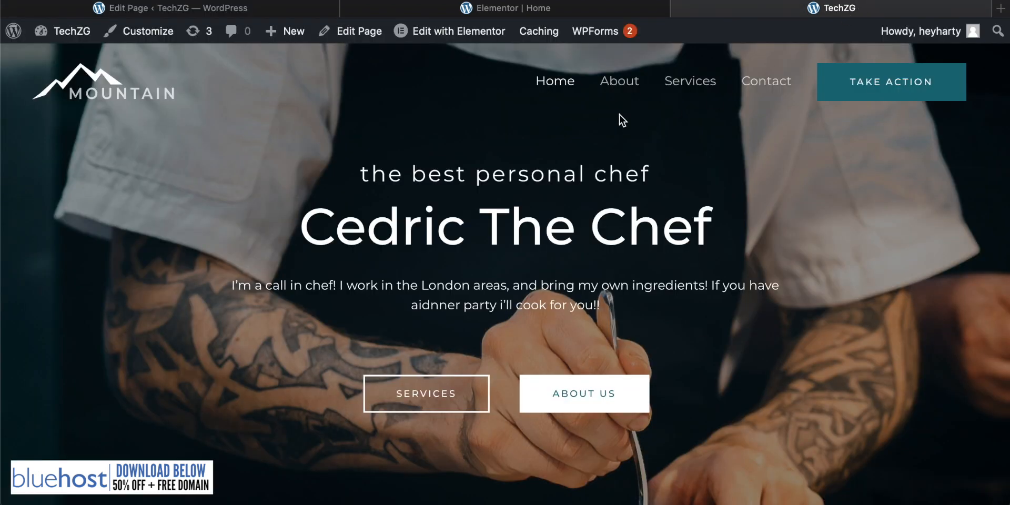
click(766, 83)
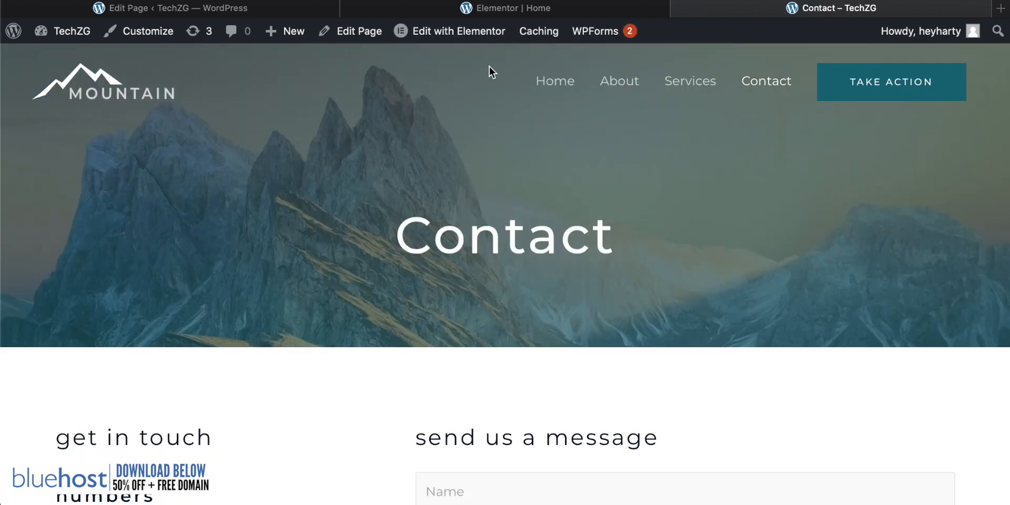
mouse_move(442, 34)
click(151, 11)
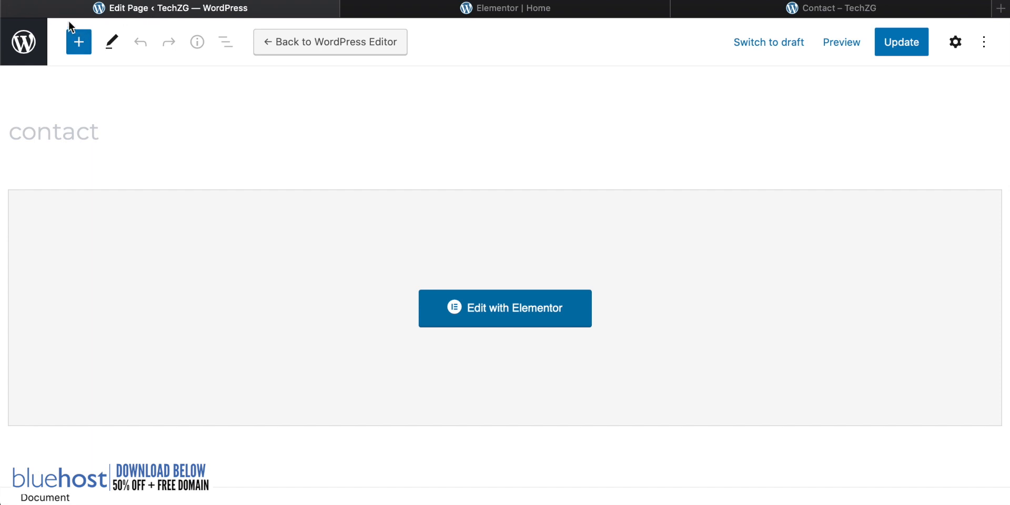
Step: Leave the Contact page editor for the Pages list and open the site's Navigation menu structure for editing
click(56, 1)
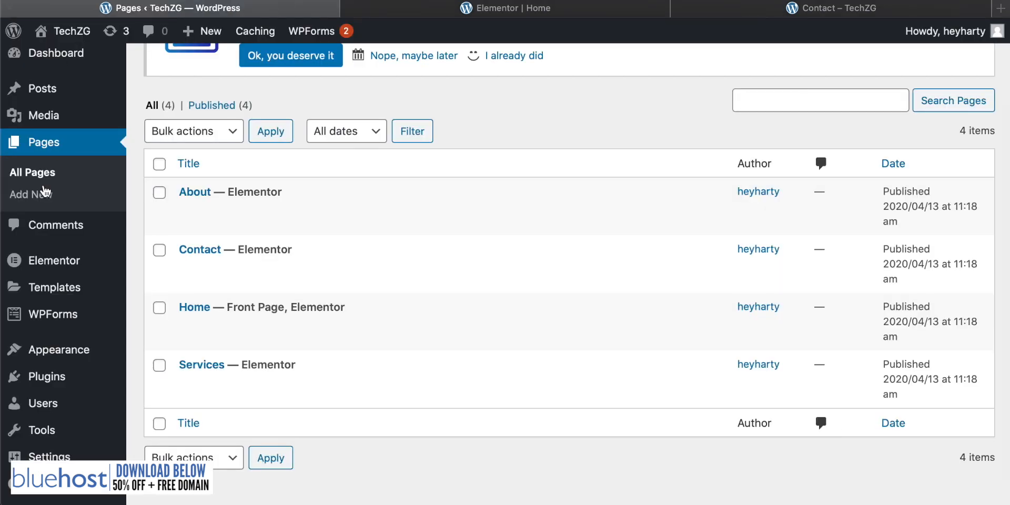
scroll(42, 210, up, 2)
scroll(42, 209, down, 2)
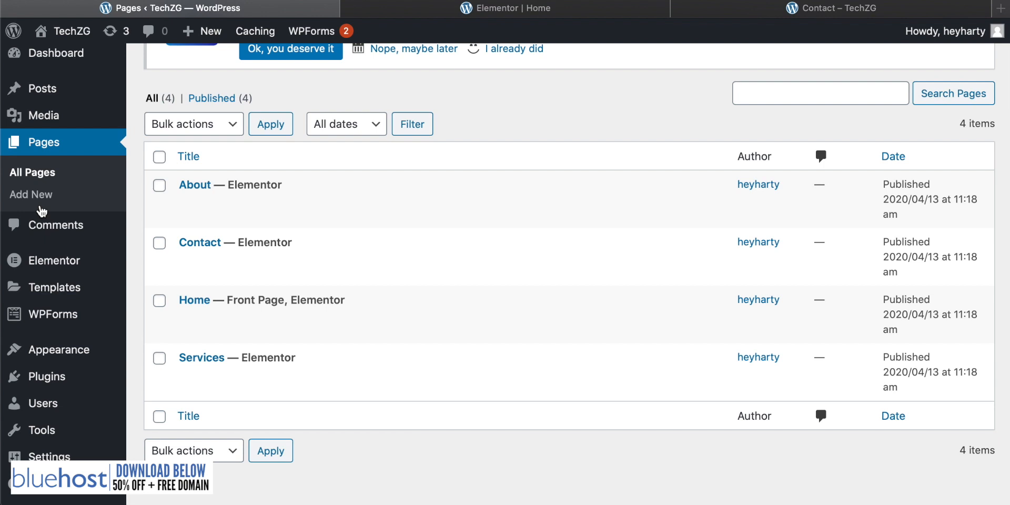
mouse_move(63, 361)
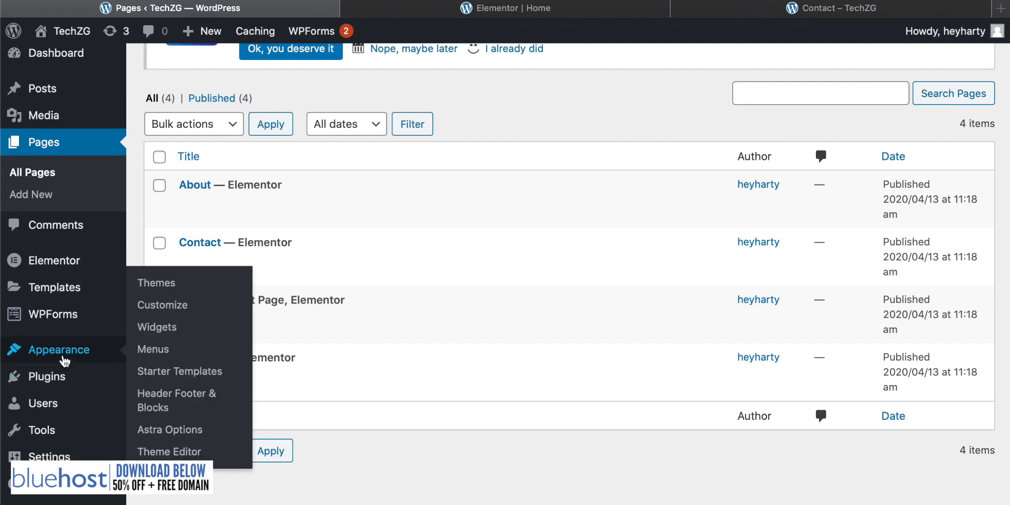
click(157, 350)
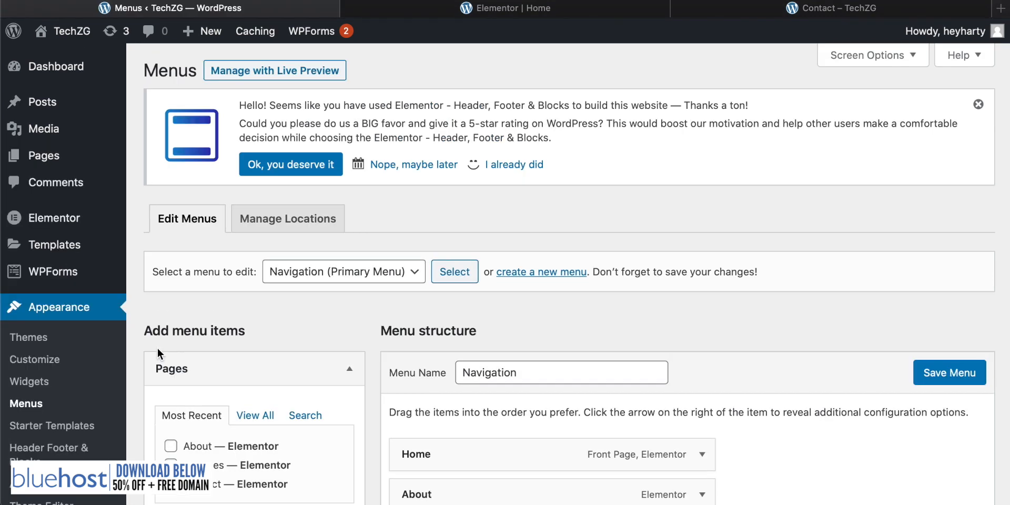
scroll(548, 207, down, 5)
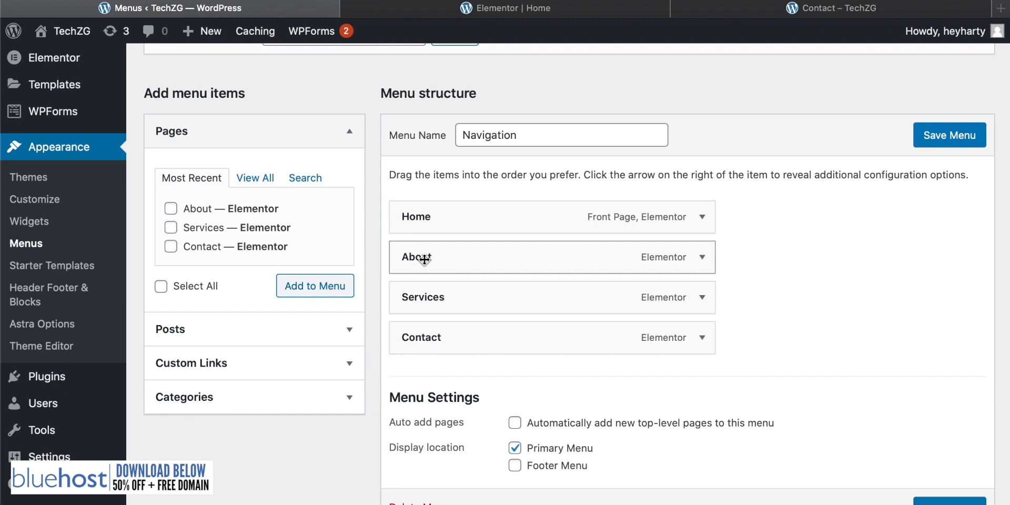
Step: Change the About menu item's navigation label to "About Me" and save the menu
click(704, 258)
scroll(500, 304, down, 1)
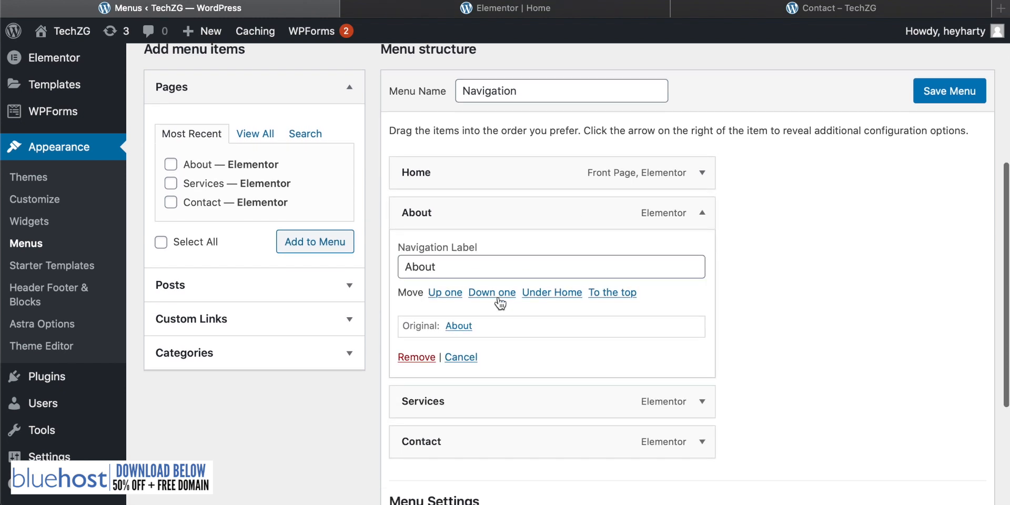
double_click(450, 265)
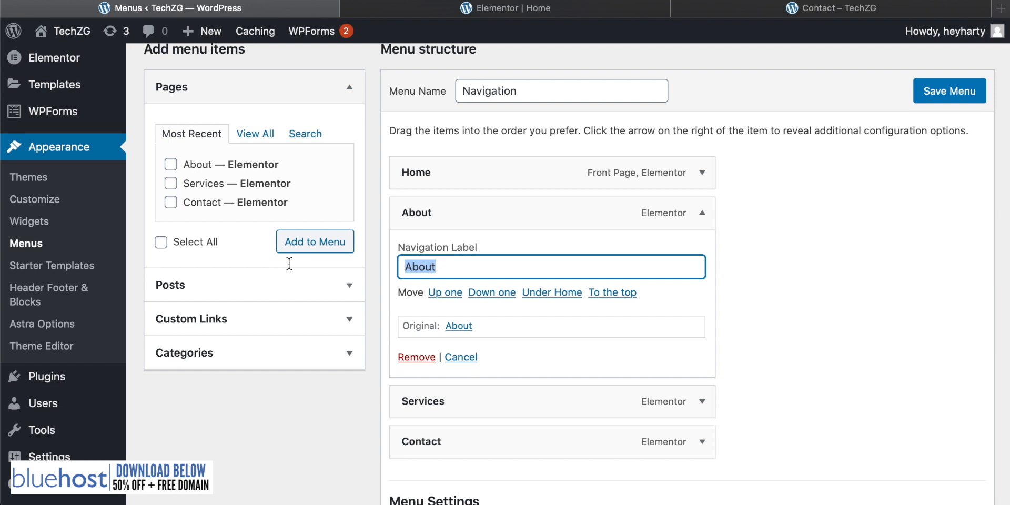
key(Right)
text(Me)
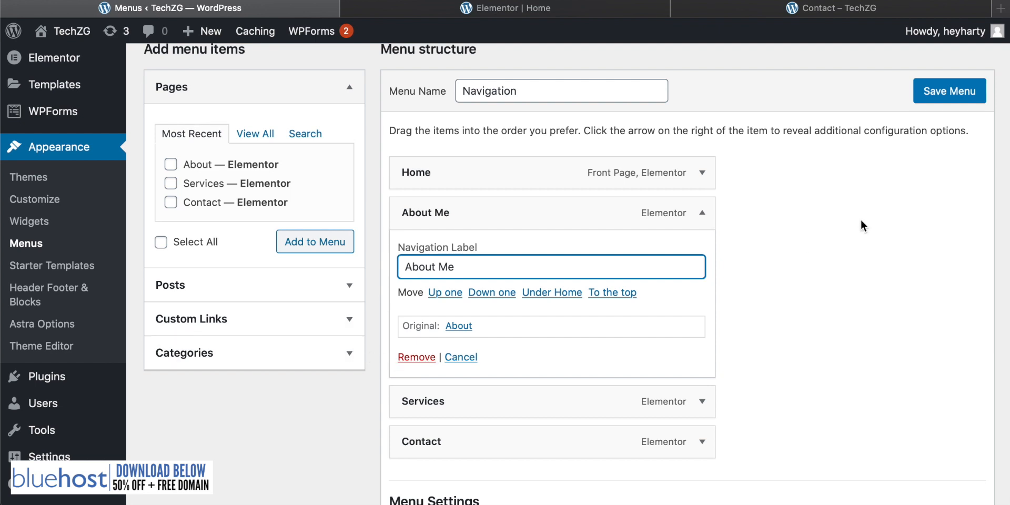
click(958, 99)
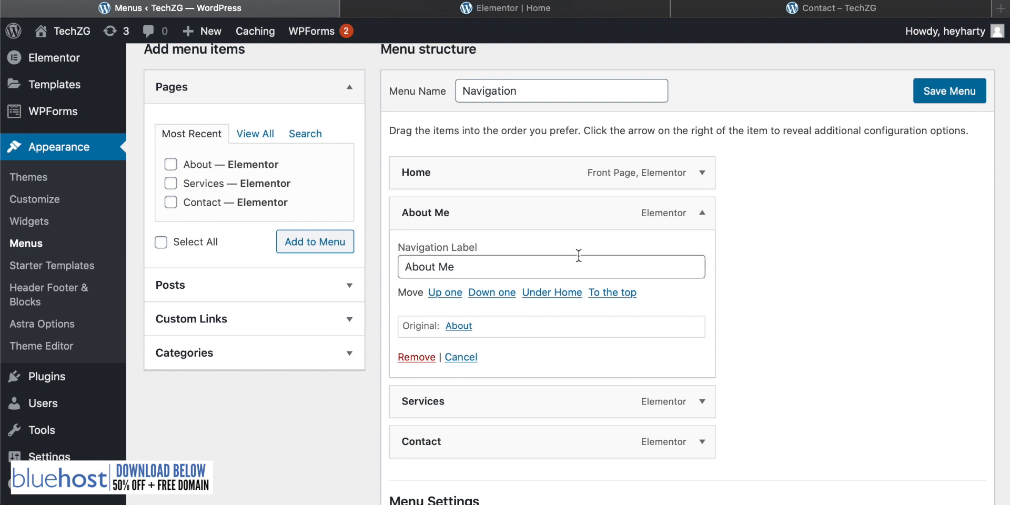
Step: Reload the live Contact page to check the renamed menu item and compare it with the menu structure in WordPress
click(832, 8)
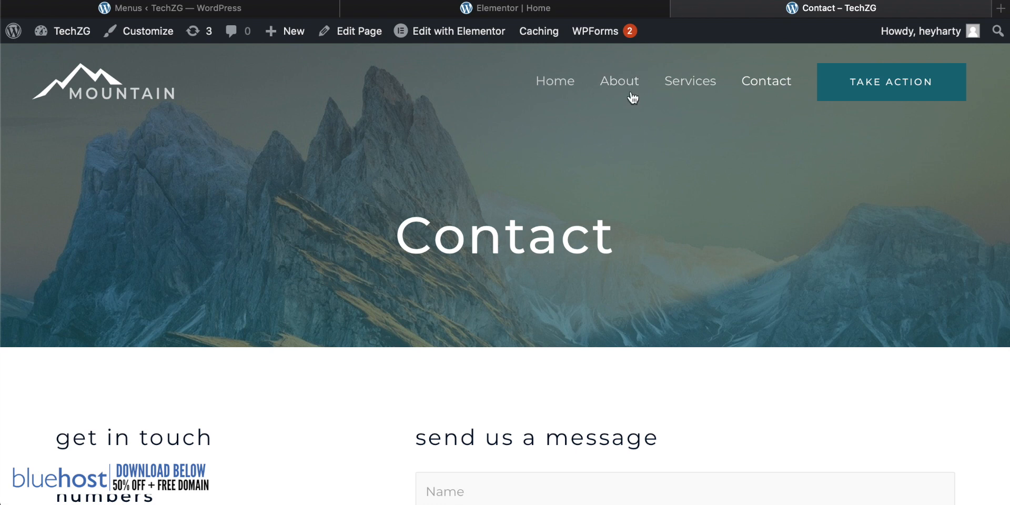
key(super+r)
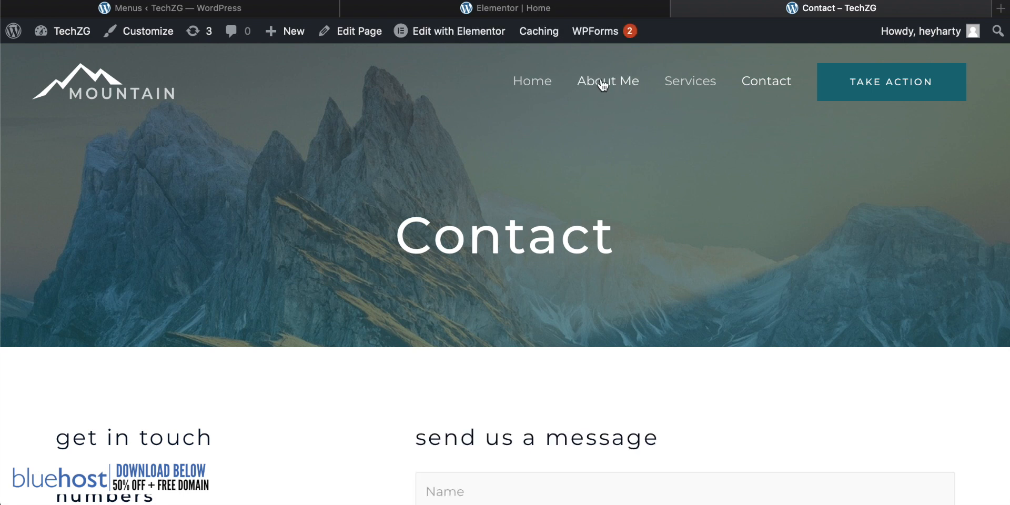
click(213, 6)
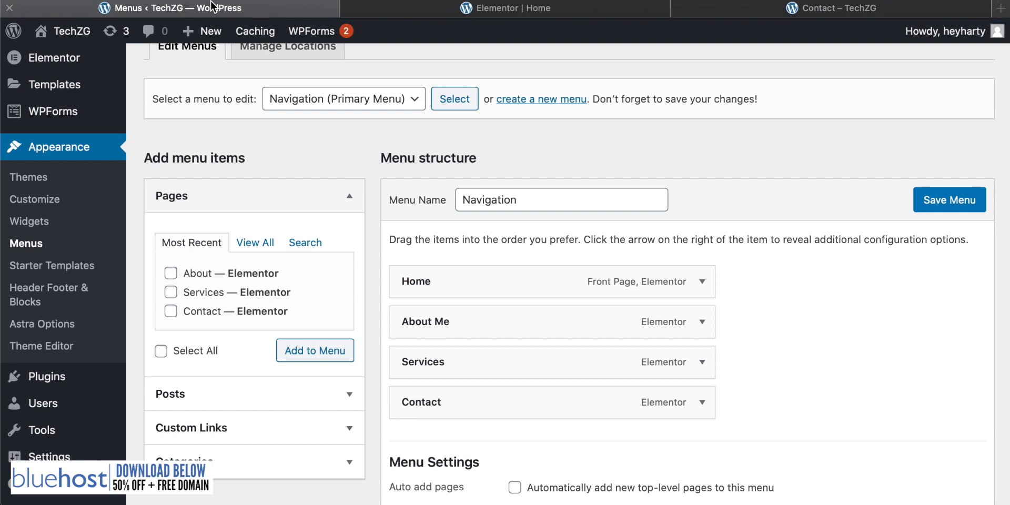
scroll(708, 274, down, 2)
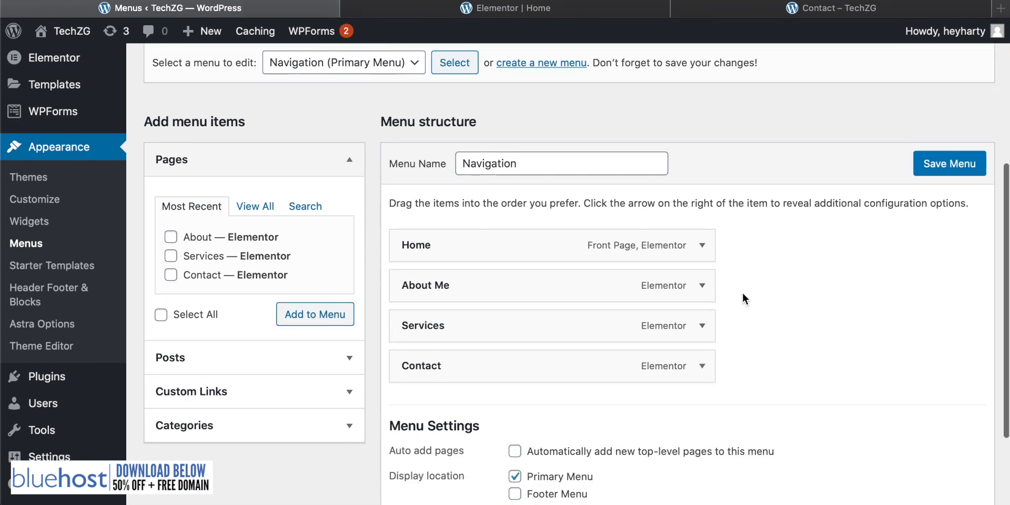
scroll(706, 316, down, 2)
click(702, 222)
click(701, 222)
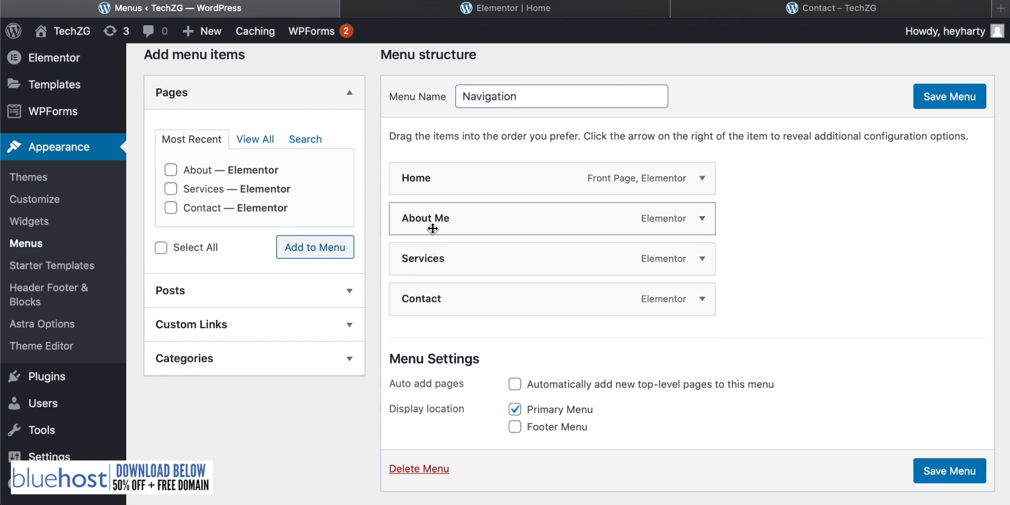
click(823, 10)
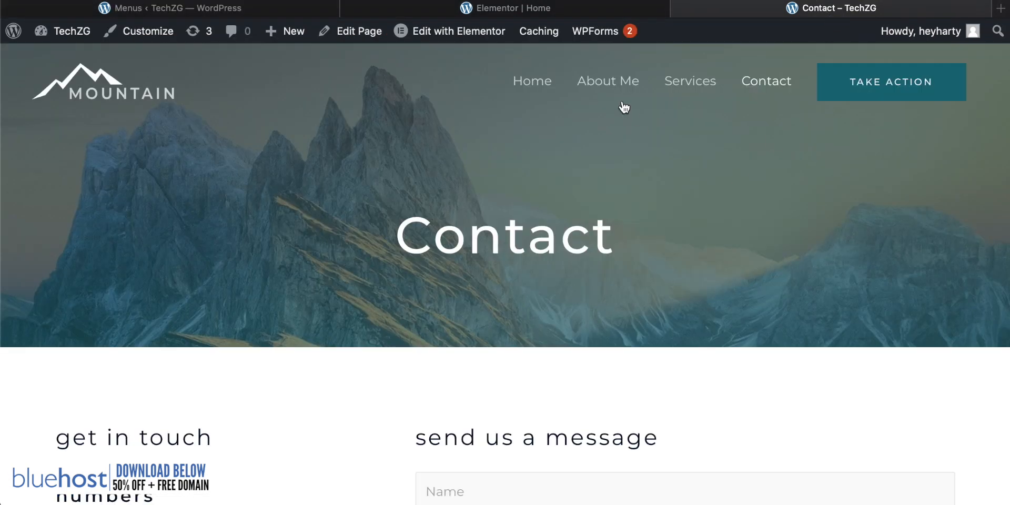
click(221, 10)
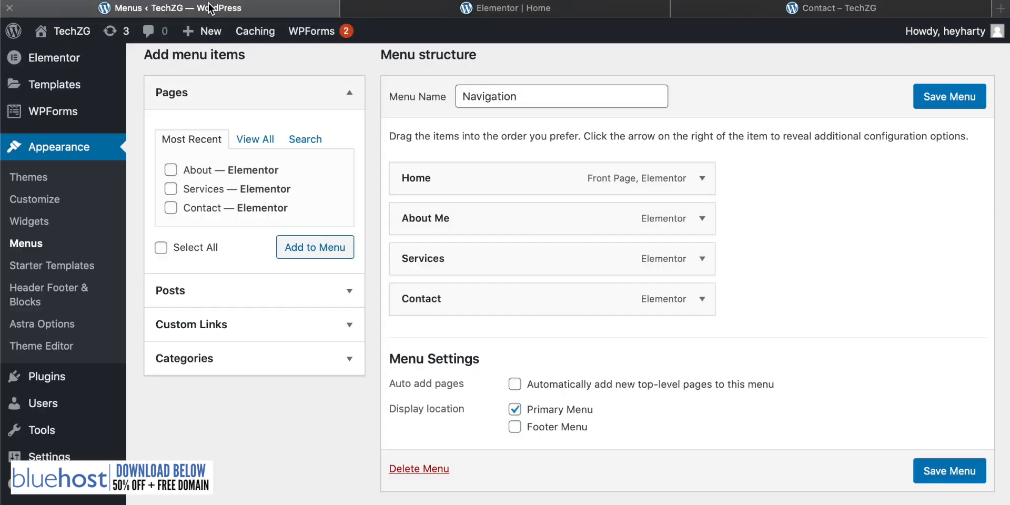
Step: Nest the Services menu item under About Me as a sub-item and save the menu
click(424, 260)
click(505, 261)
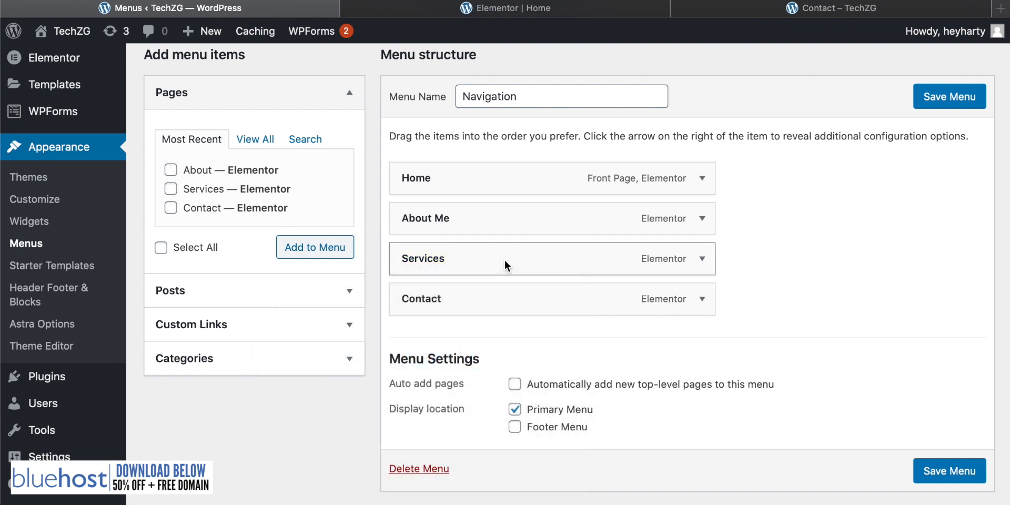
drag(410, 260, 463, 258)
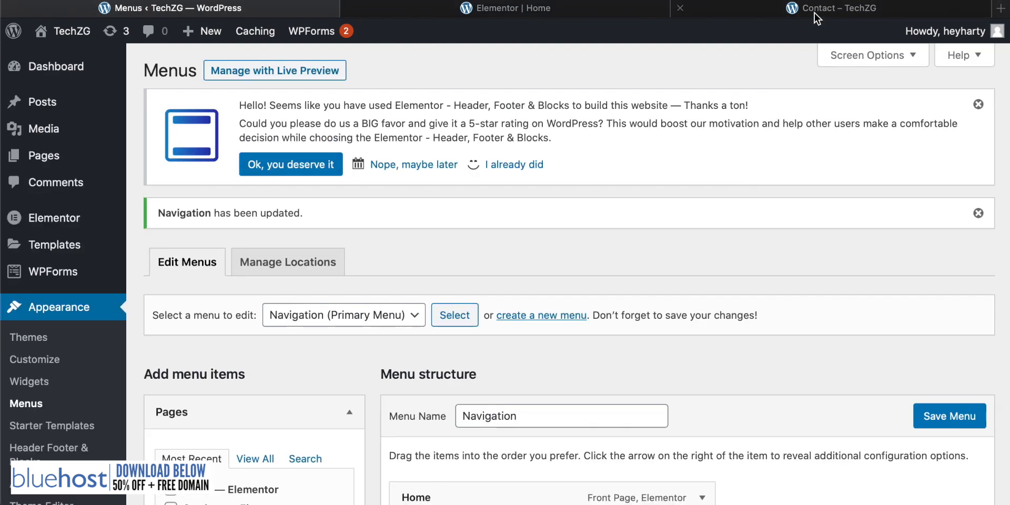
Step: Reload the live site, check the About Me submenu, and view the Services page through it
click(818, 11)
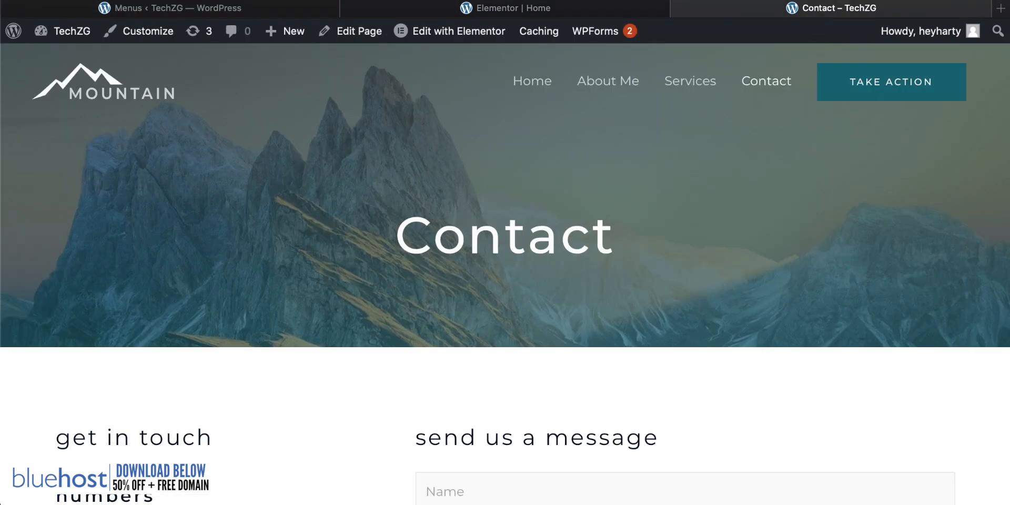
key(super+r)
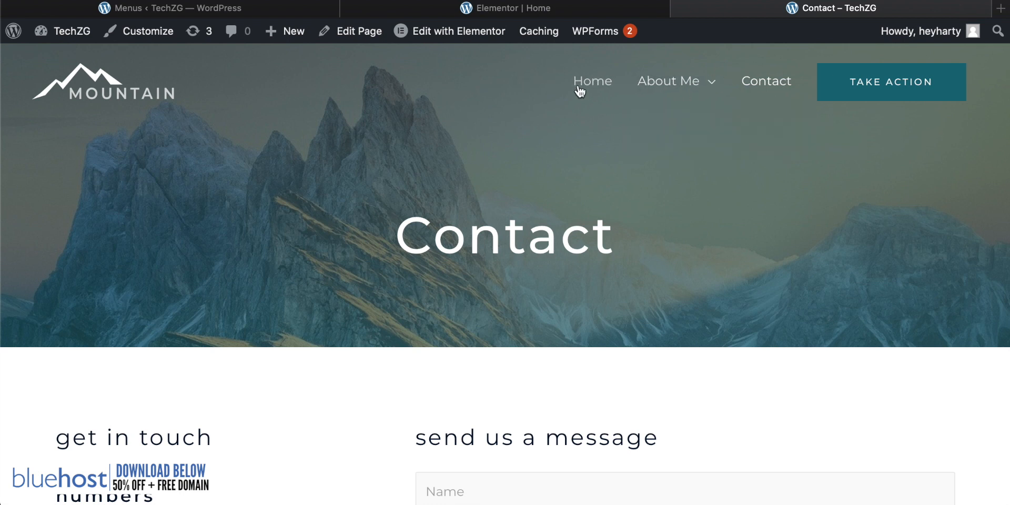
mouse_move(630, 89)
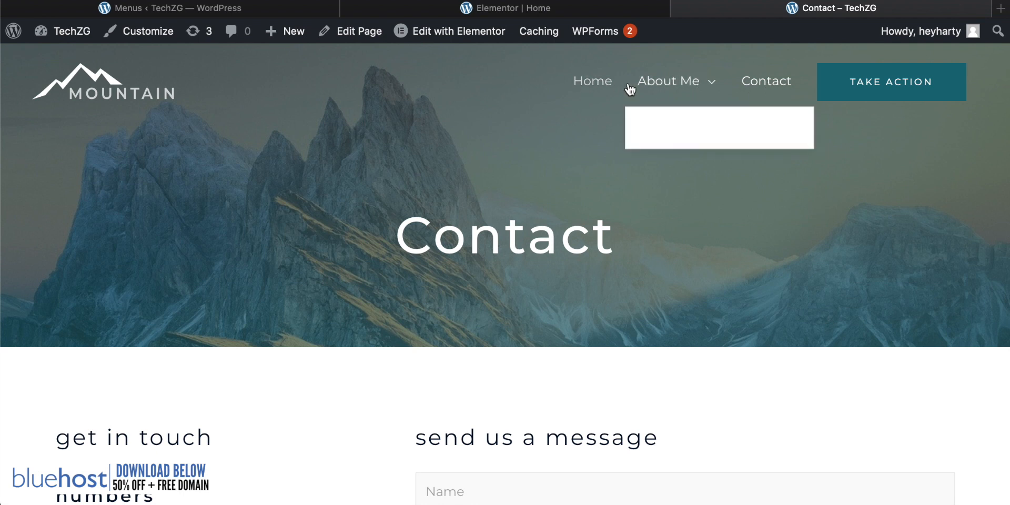
mouse_move(677, 89)
click(666, 133)
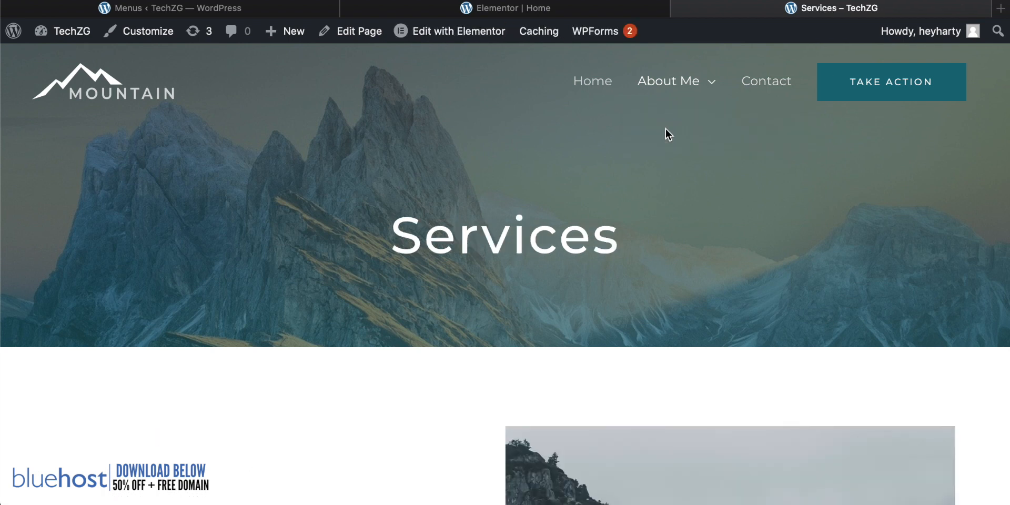
scroll(514, 233, down, 3)
scroll(514, 232, up, 3)
Step: Move the Services menu item back to the top level of the Navigation menu and save it
click(193, 7)
scroll(481, 241, down, 5)
drag(455, 332, 426, 334)
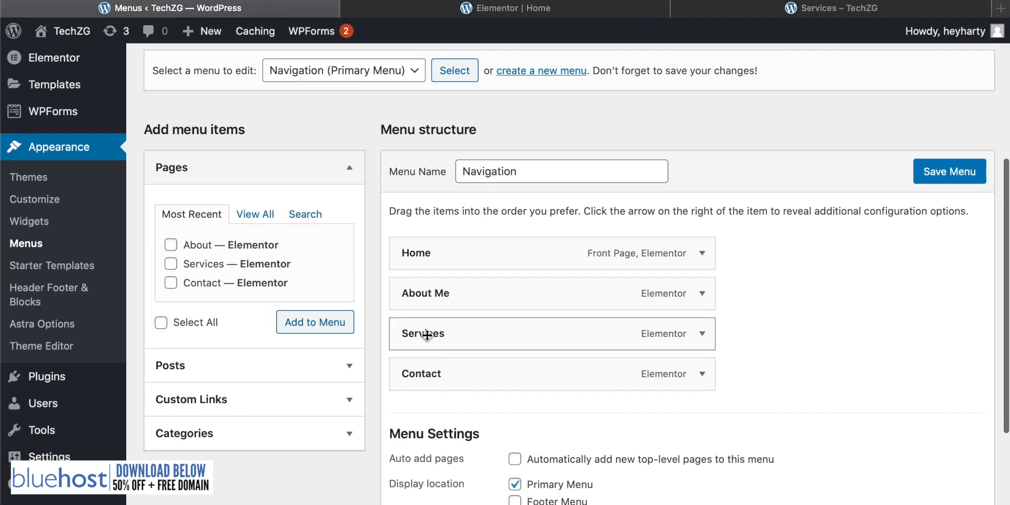
click(956, 179)
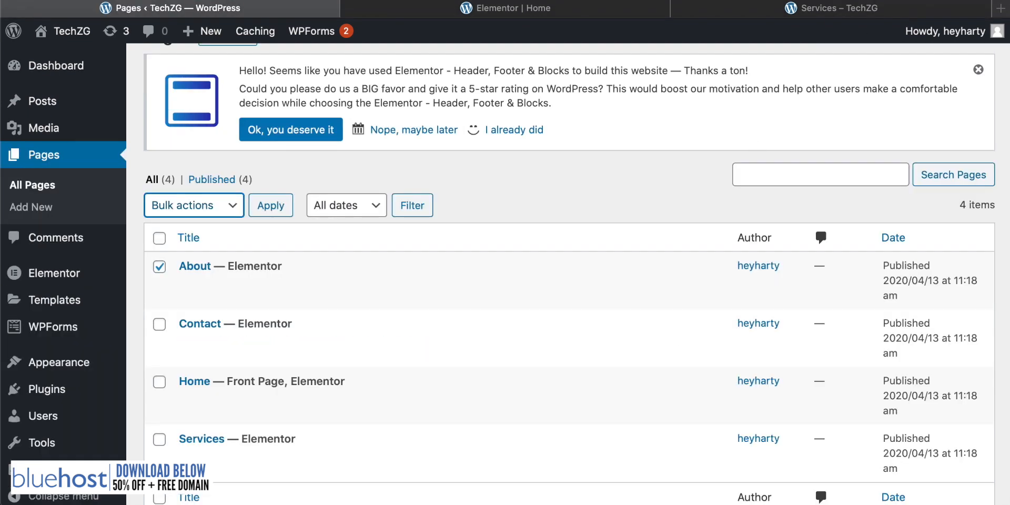
Step: Go to the Home page on the live site and open it in the theme customizer
click(842, 10)
click(594, 87)
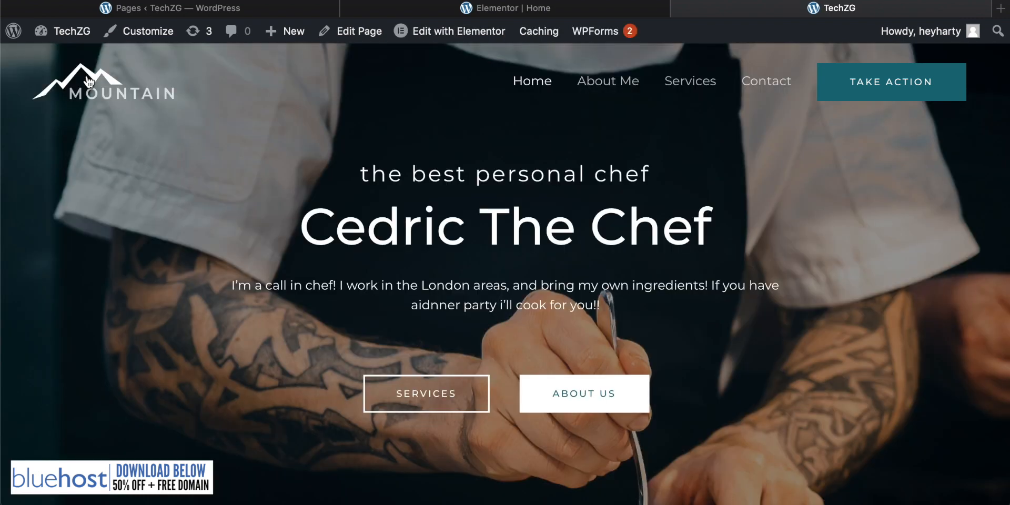
mouse_move(464, 42)
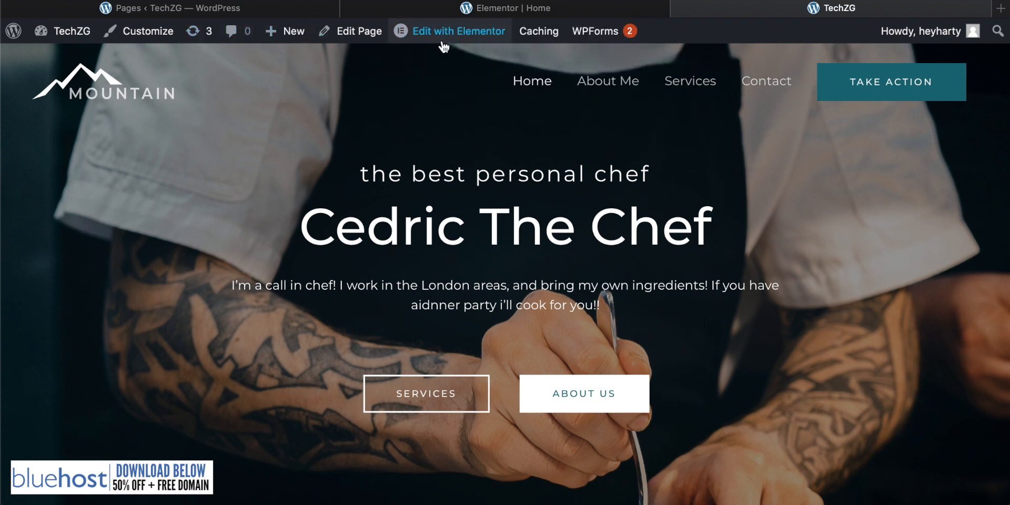
click(144, 32)
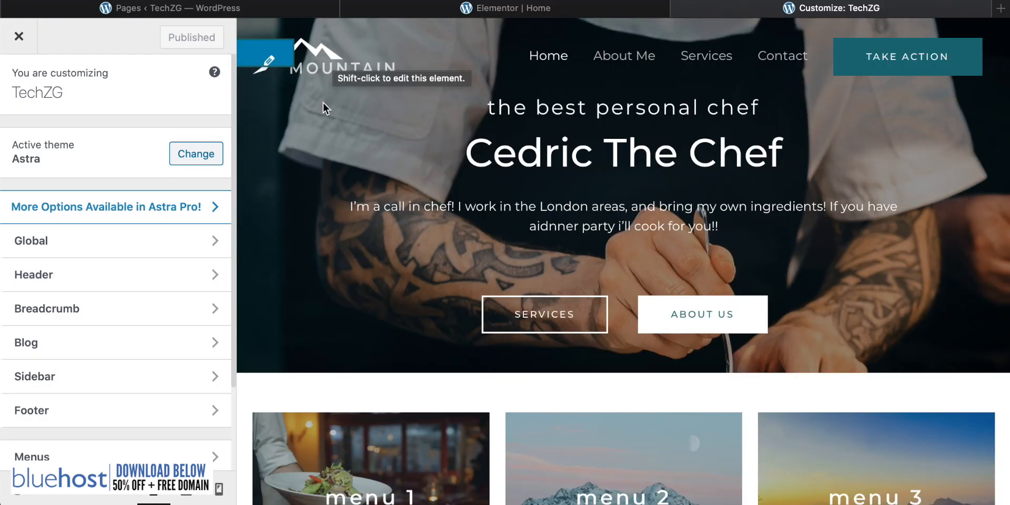
scroll(495, 233, down, 4)
scroll(495, 233, up, 5)
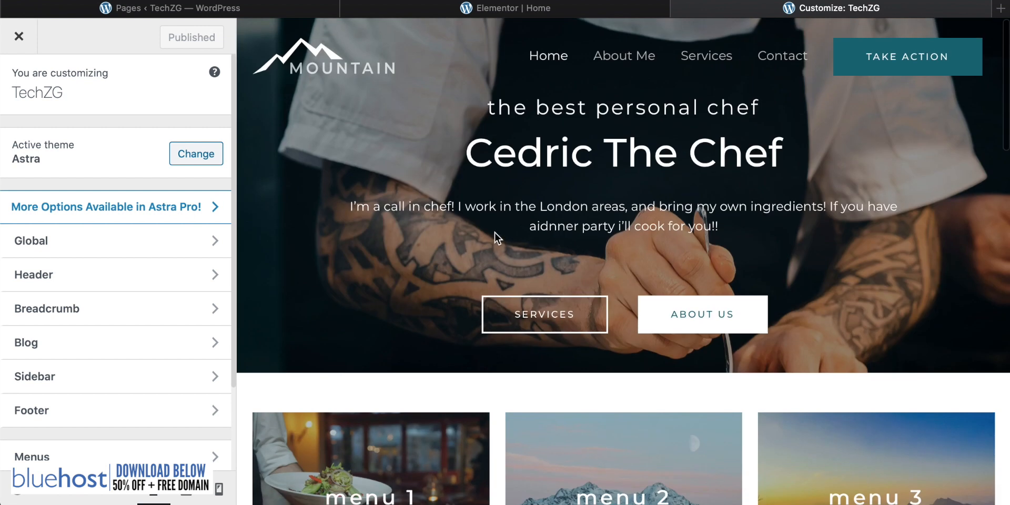
Step: In the header's site identity settings, upload planet-high.png and use it as both the retina logo and the standard site logo
mouse_move(312, 55)
click(62, 273)
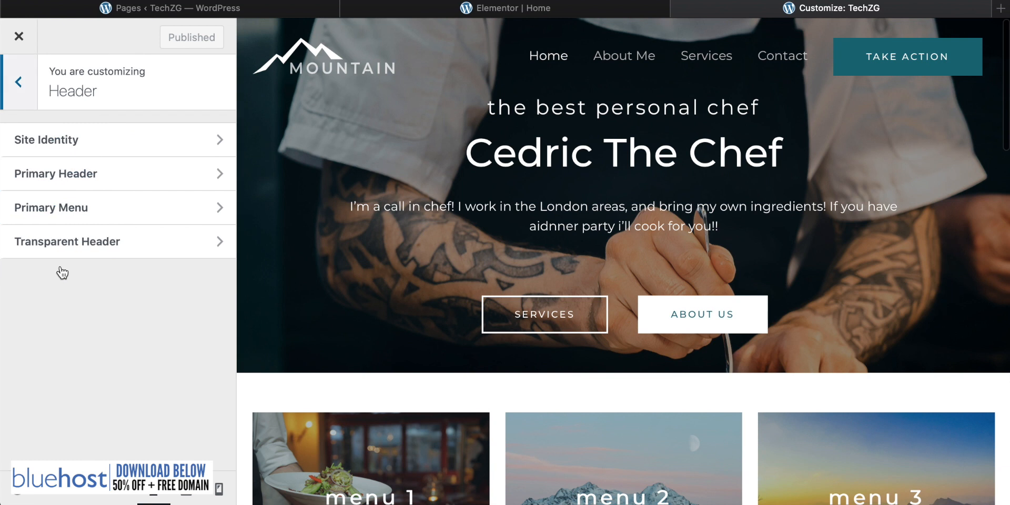
click(81, 151)
scroll(102, 220, down, 2)
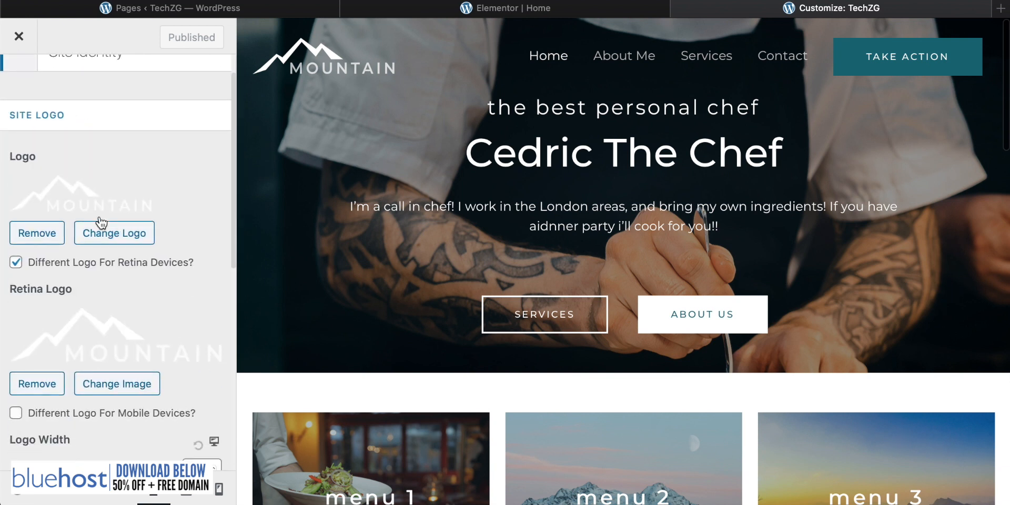
scroll(109, 343, down, 2)
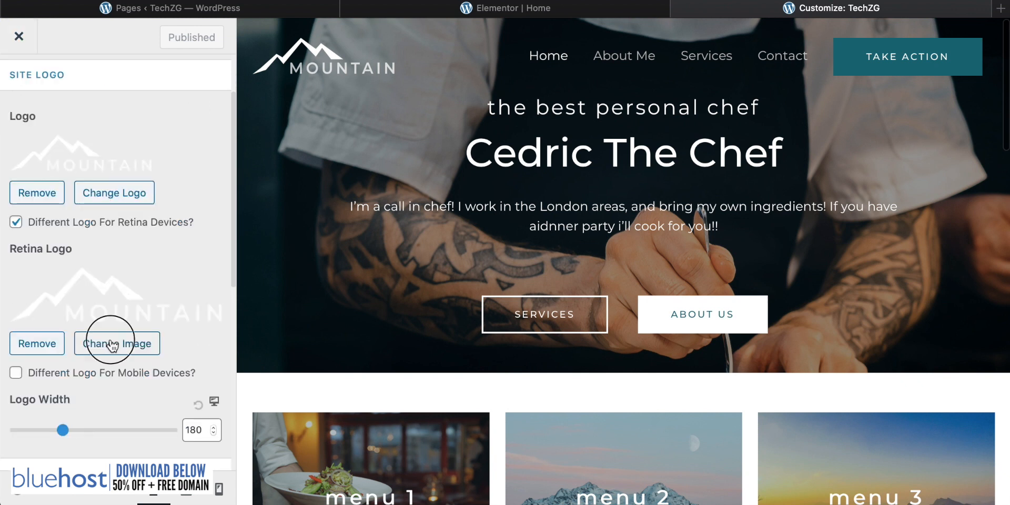
click(109, 344)
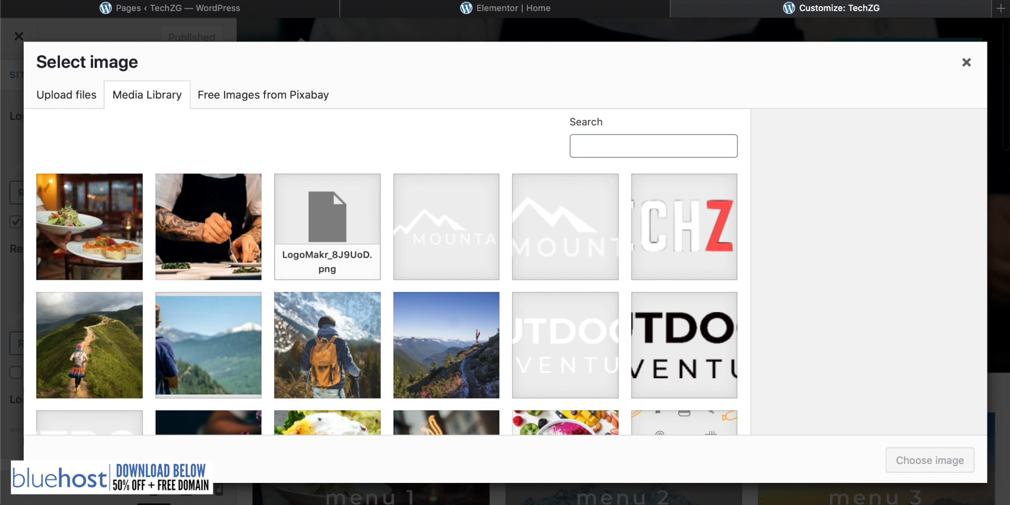
key(super+Tab)
drag(1009, 315, 267, 205)
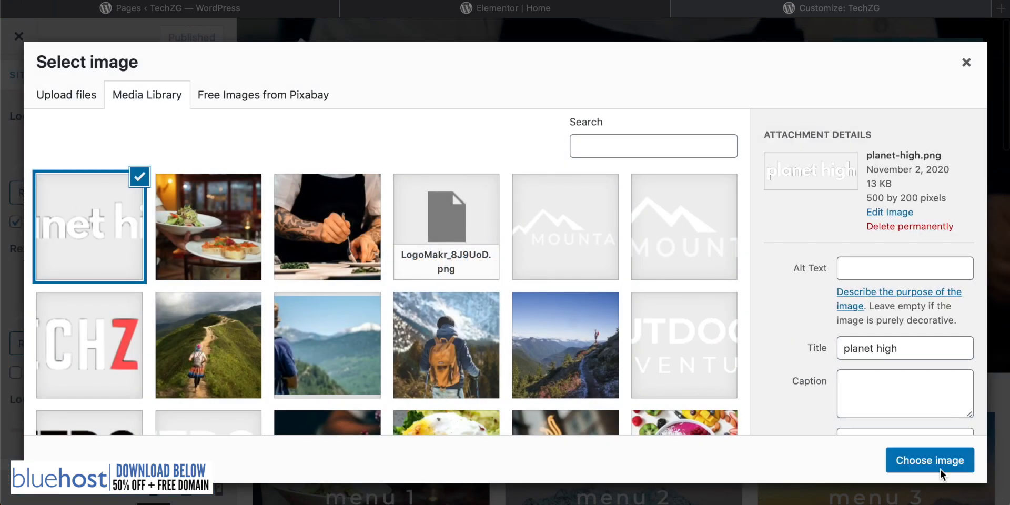
click(915, 460)
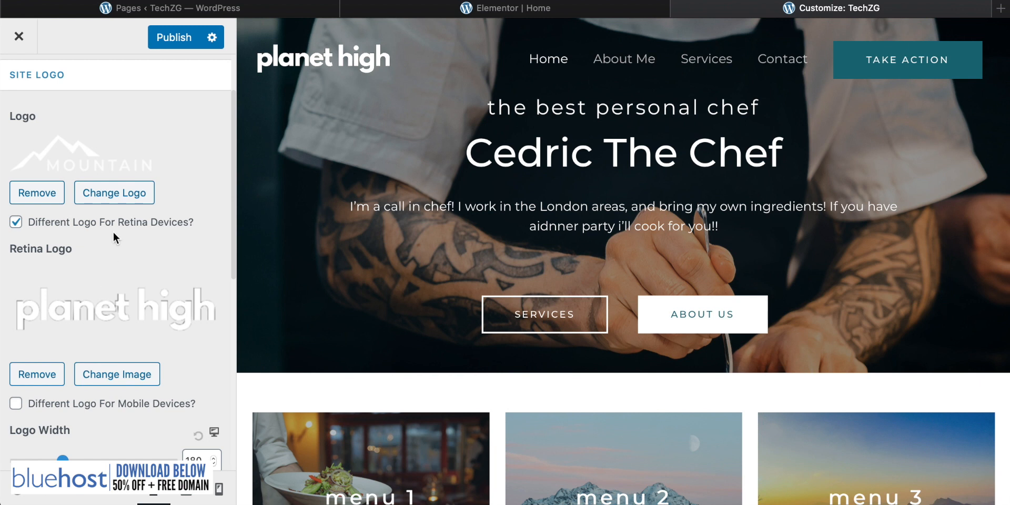
scroll(114, 233, up, 1)
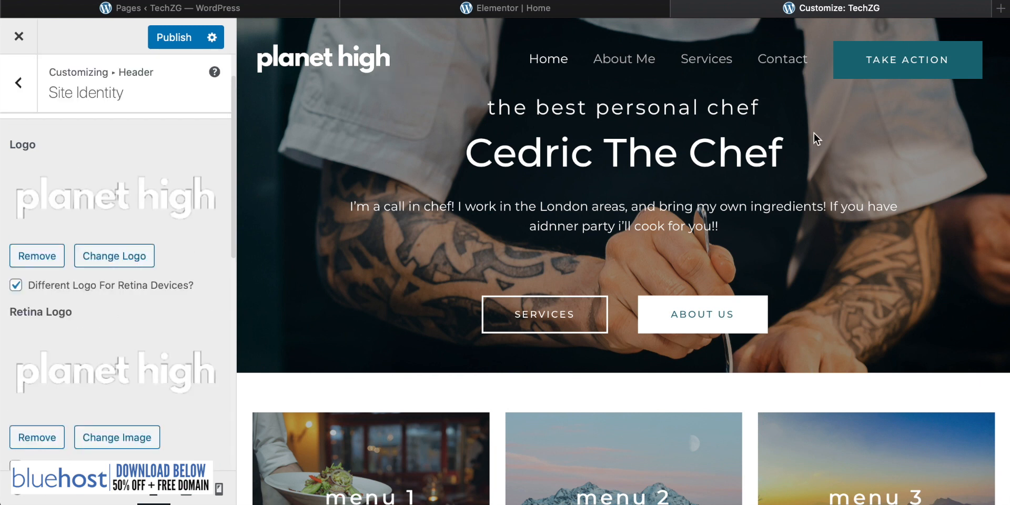
Step: Review the whole Home page preview in the customizer with the new header logo, down to the bottom and back
scroll(505, 172, down, 8)
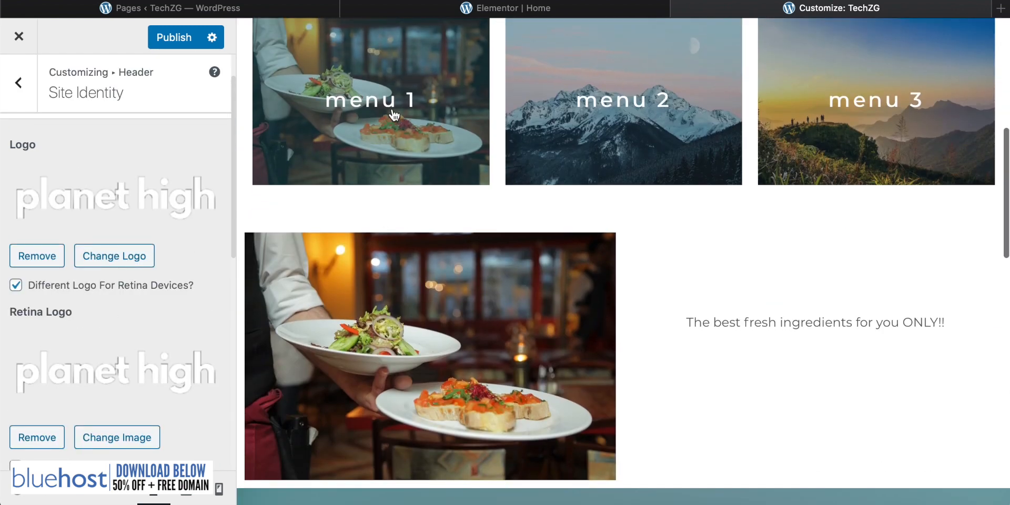
scroll(393, 115, down, 3)
scroll(441, 330, down, 8)
scroll(440, 331, up, 15)
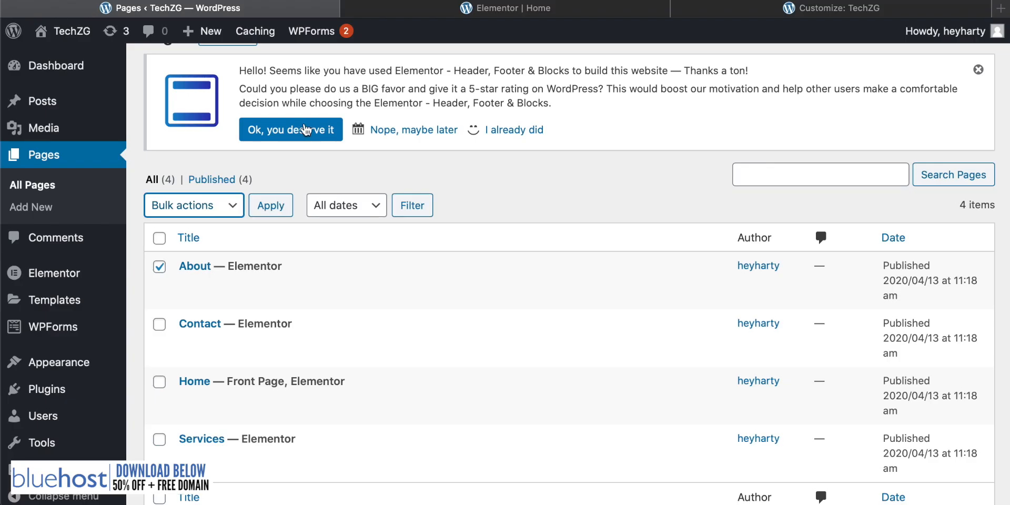
Step: Open the administrator's profile from the Users list and review its settings from admin color scheme down to Account Management
scroll(305, 131, up, 2)
scroll(80, 220, down, 2)
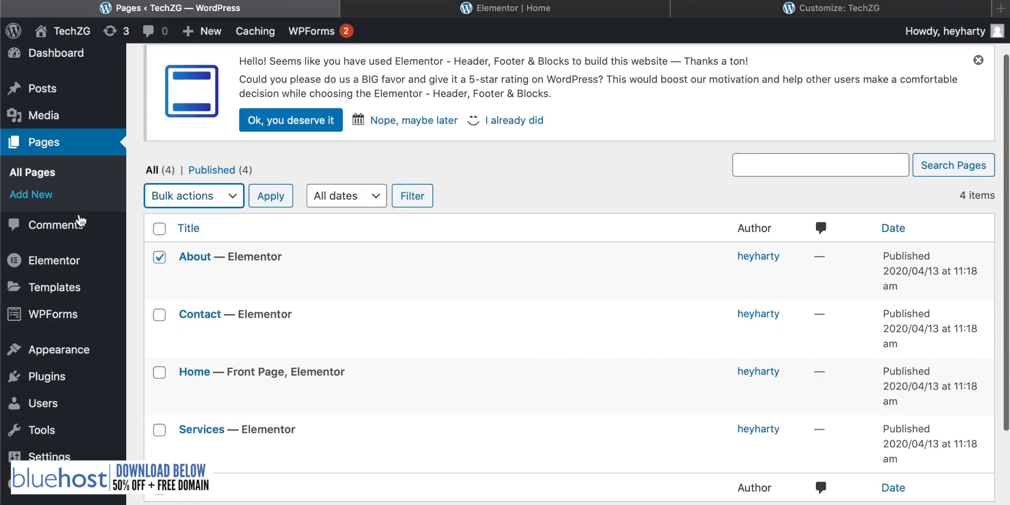
click(43, 412)
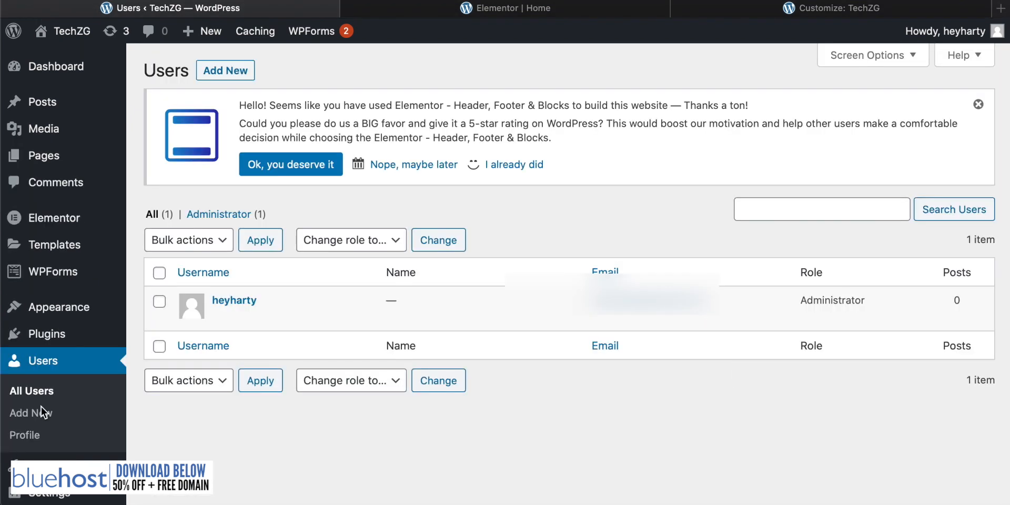
click(232, 298)
scroll(233, 299, down, 6)
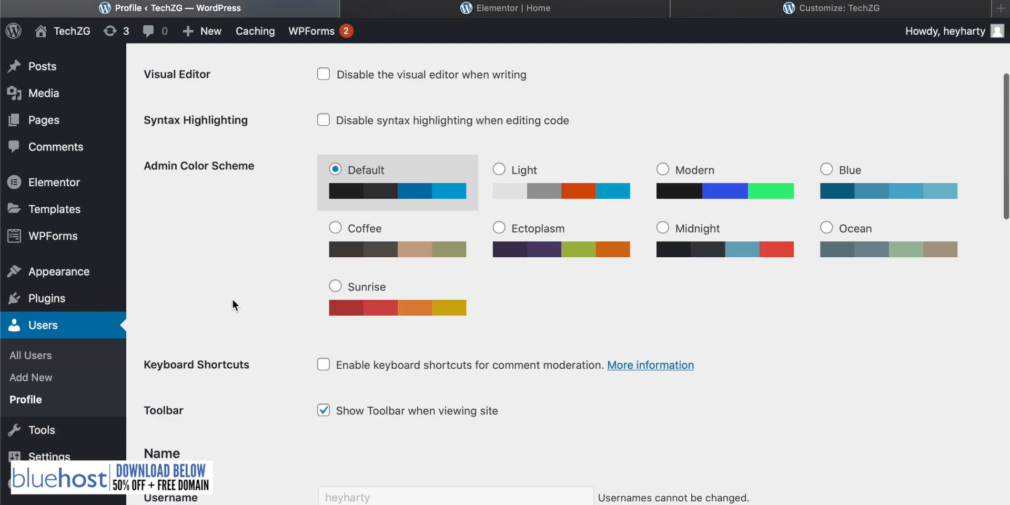
scroll(233, 301, down, 10)
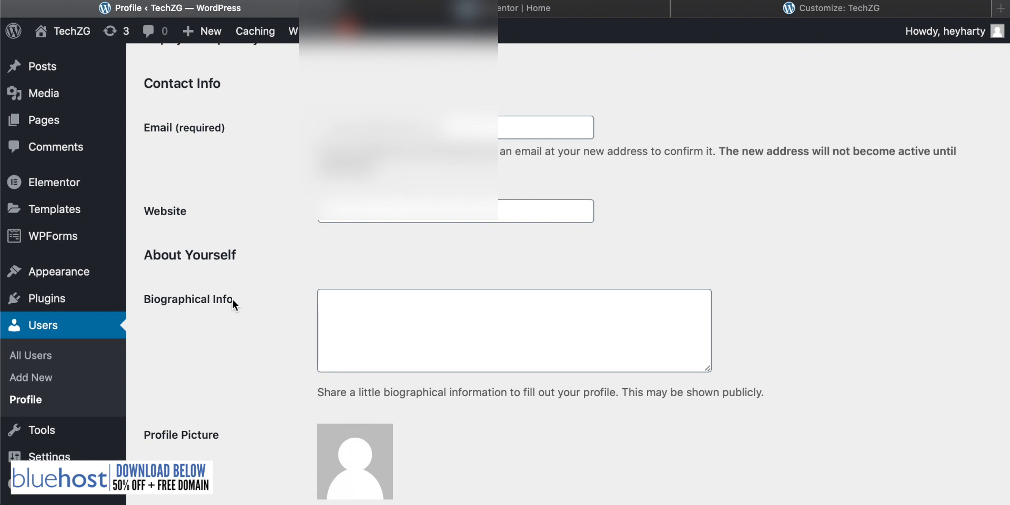
scroll(232, 298, down, 5)
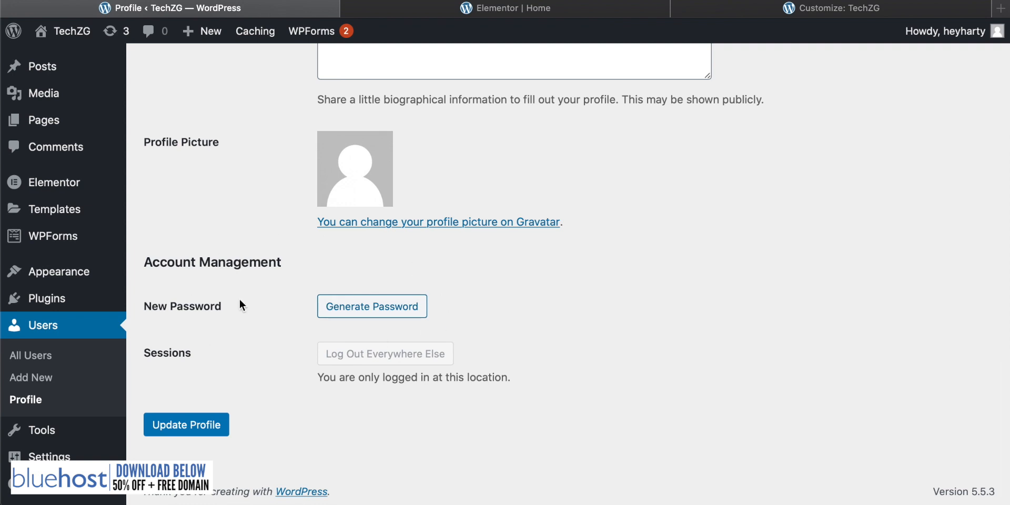
Step: Open the Permalink Settings and examine the common URL structure options, including Post name
mouse_move(49, 456)
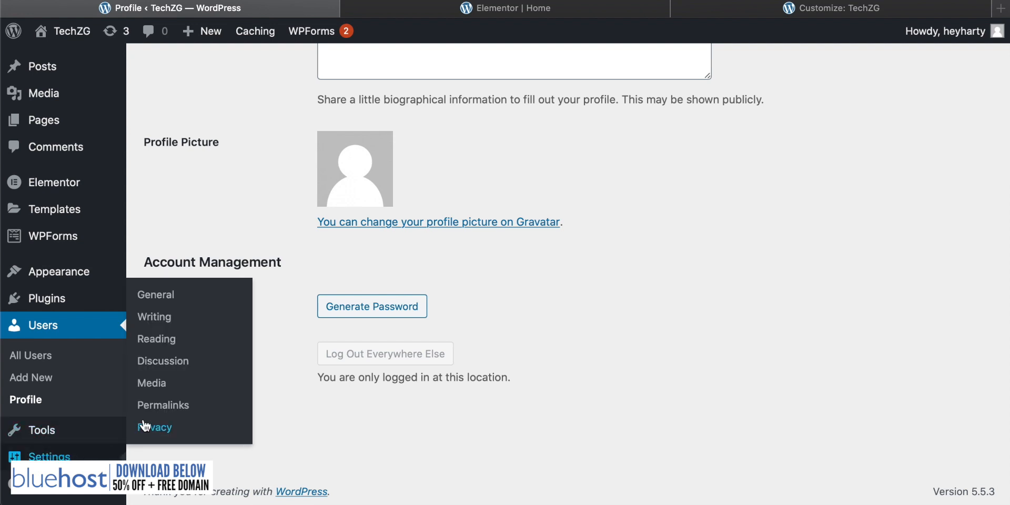
click(167, 406)
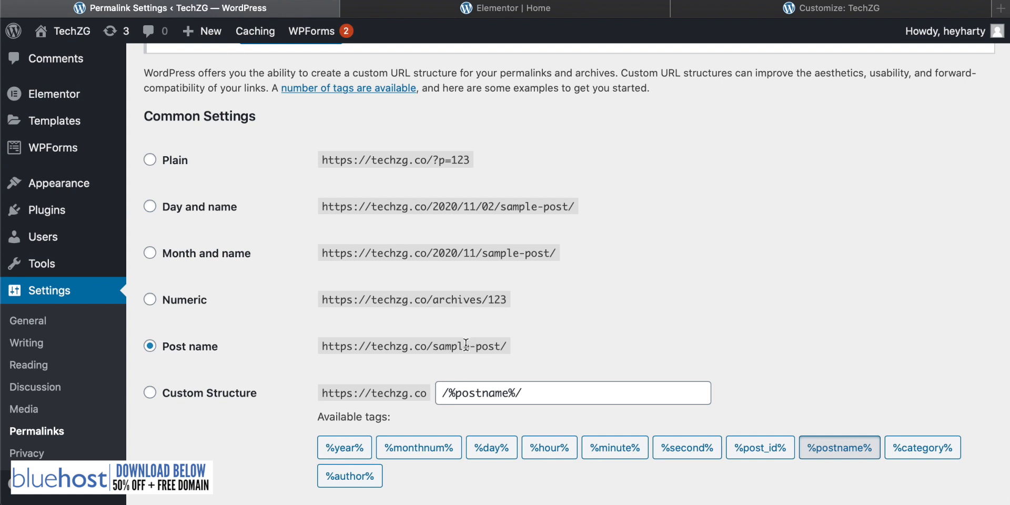
scroll(254, 363, up, 5)
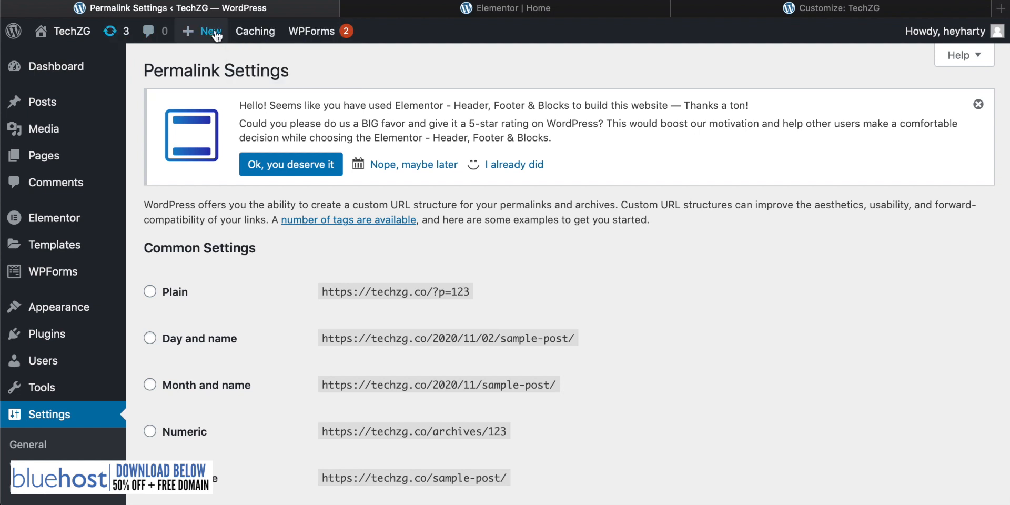
mouse_move(258, 30)
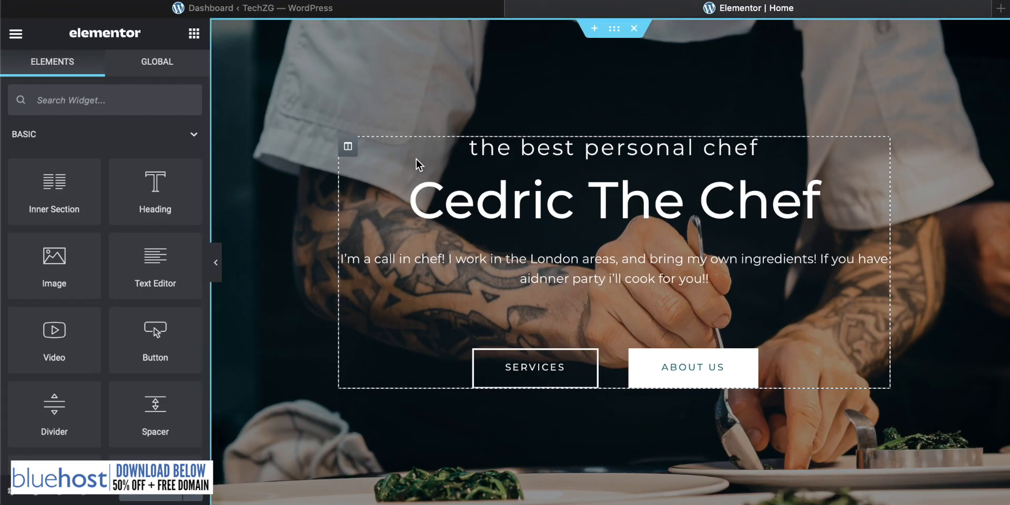
Step: Examine the footer beneath the Home page content in the Elementor editor
scroll(352, 188, down, 20)
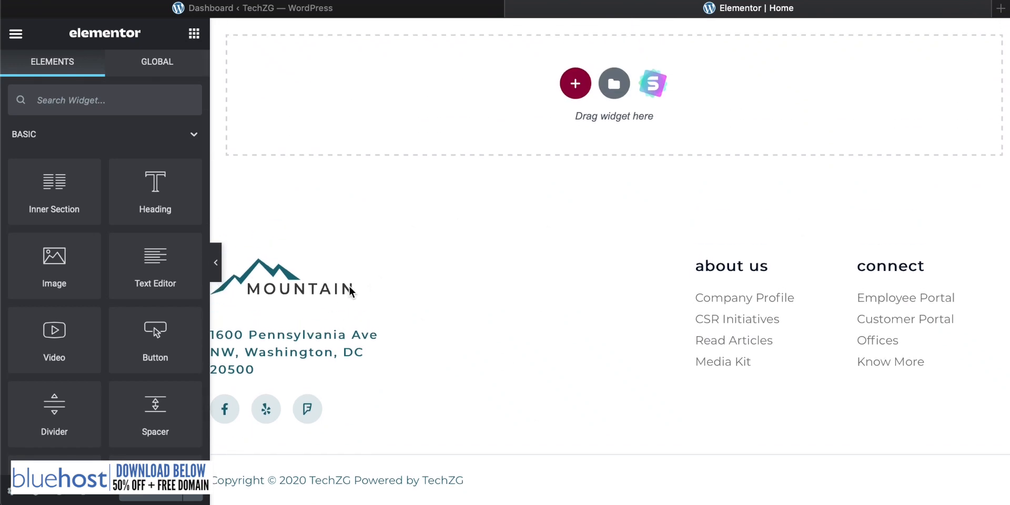
scroll(689, 296, up, 4)
scroll(592, 156, down, 4)
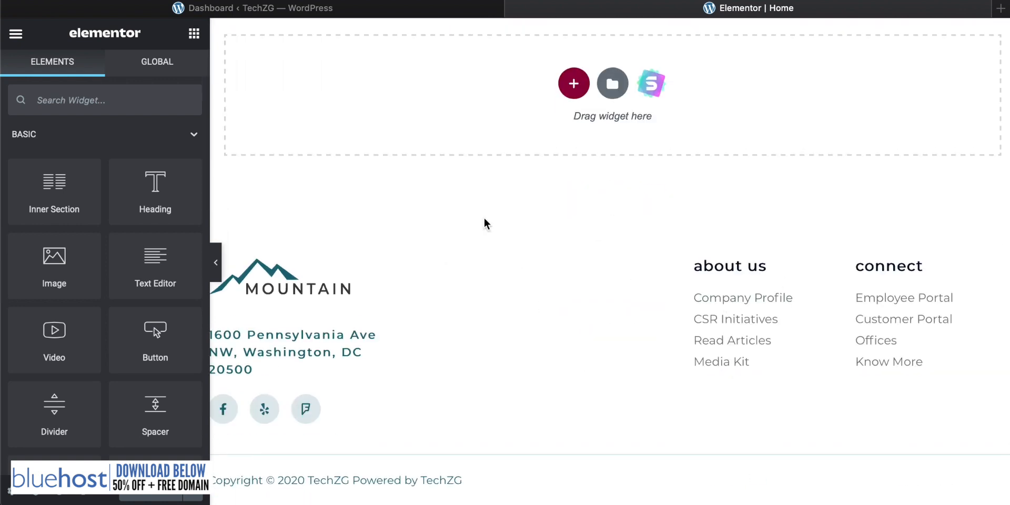
Step: Open the Site Footer template from Header Footer & Blocks in Elementor to view its layout, and exit to its WordPress edit screen
click(268, 10)
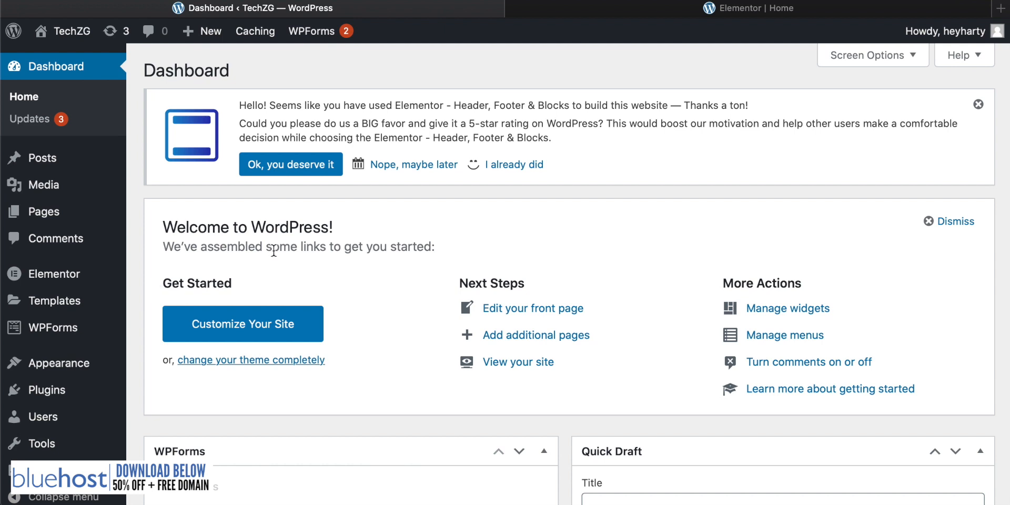
mouse_move(64, 372)
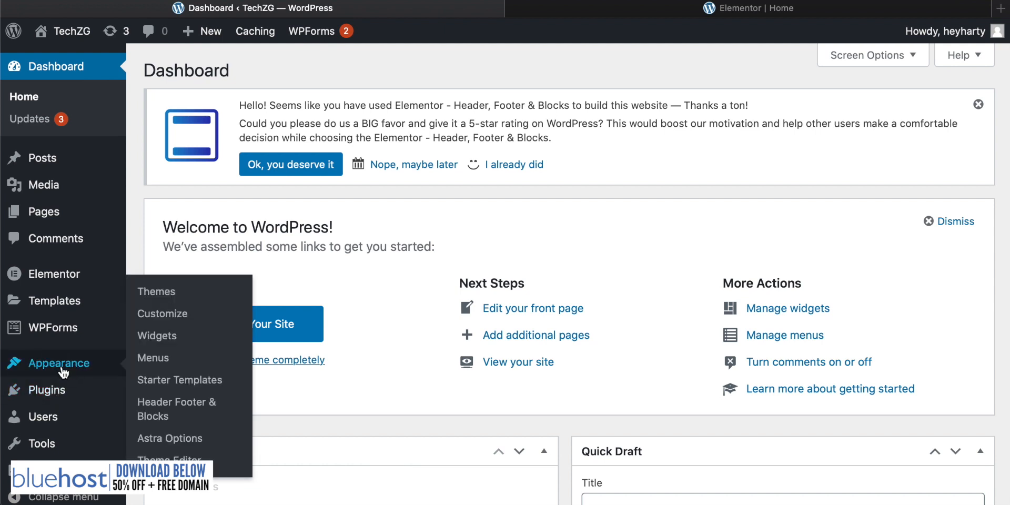
click(159, 406)
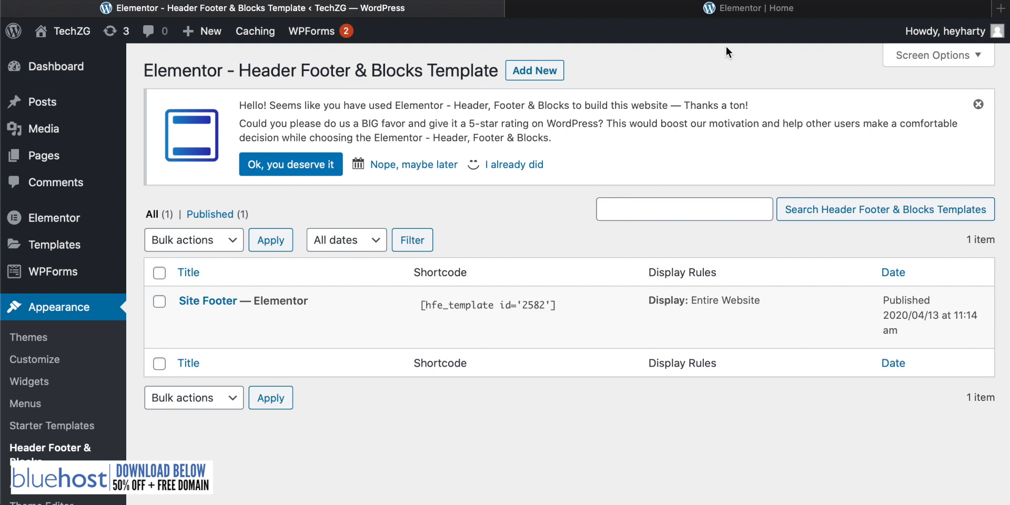
click(188, 321)
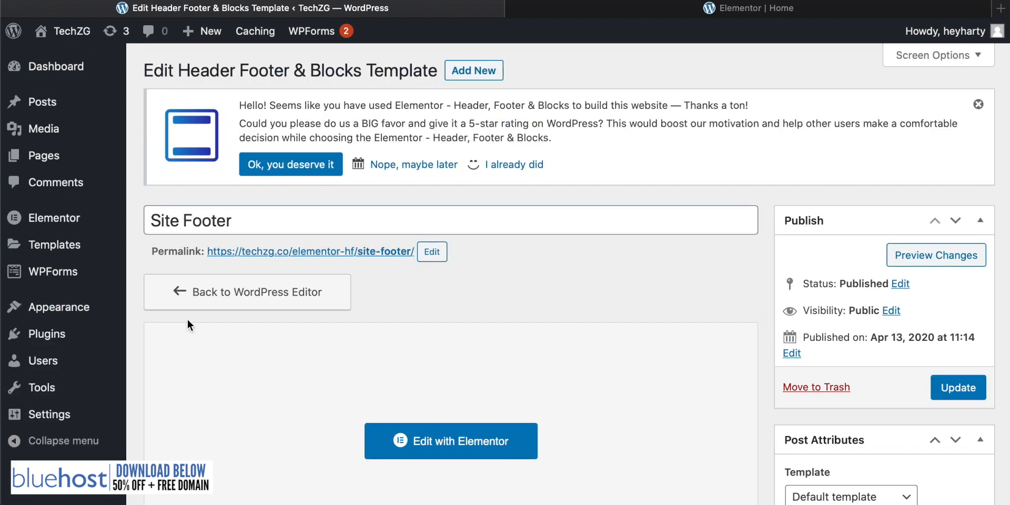
scroll(555, 310, down, 3)
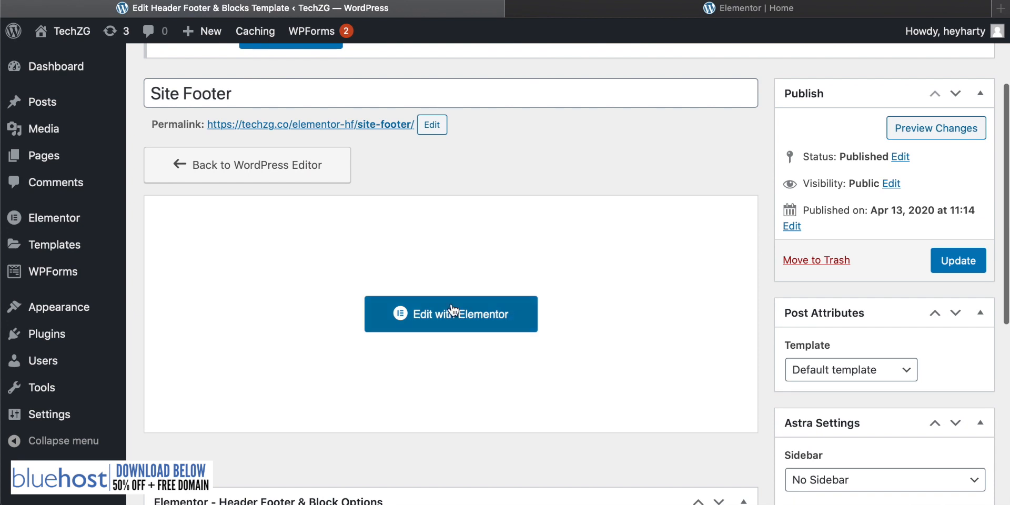
click(429, 322)
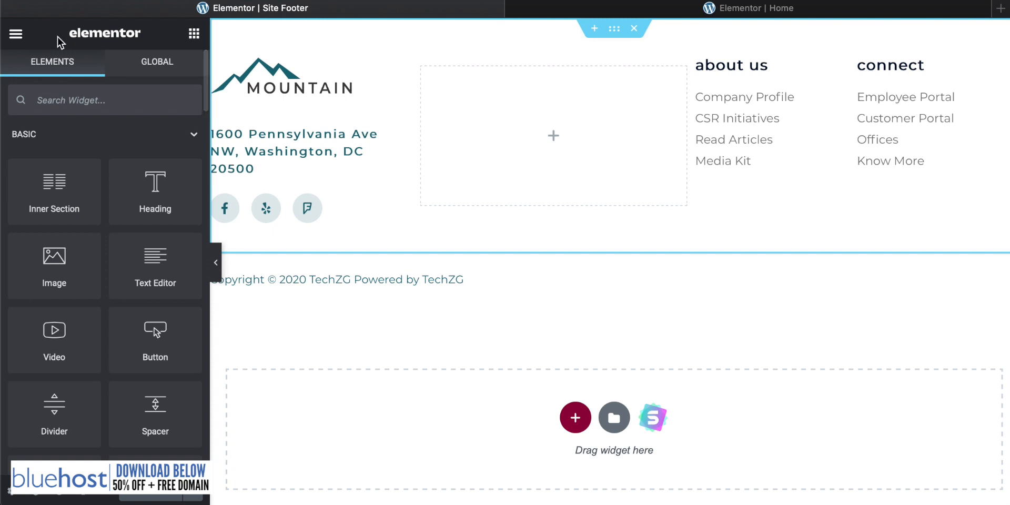
click(17, 35)
click(83, 311)
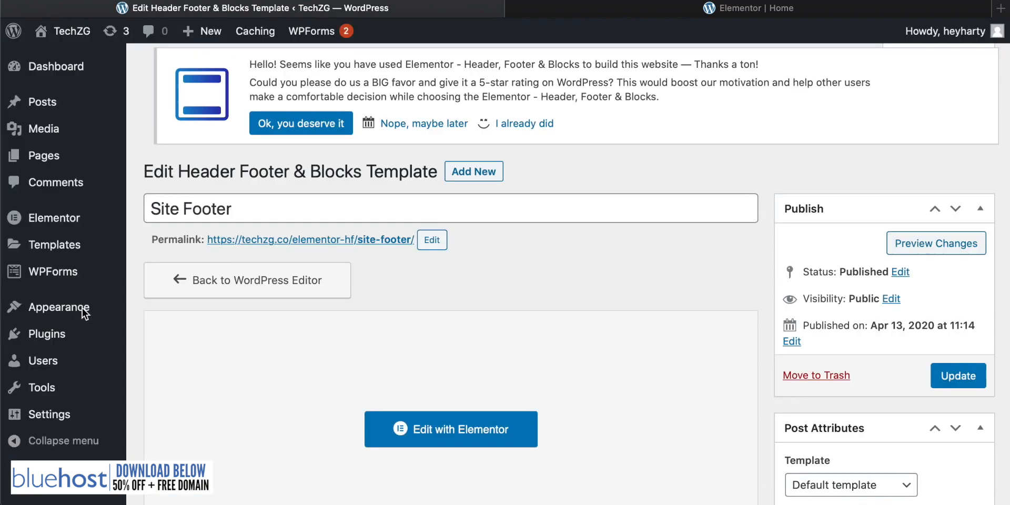